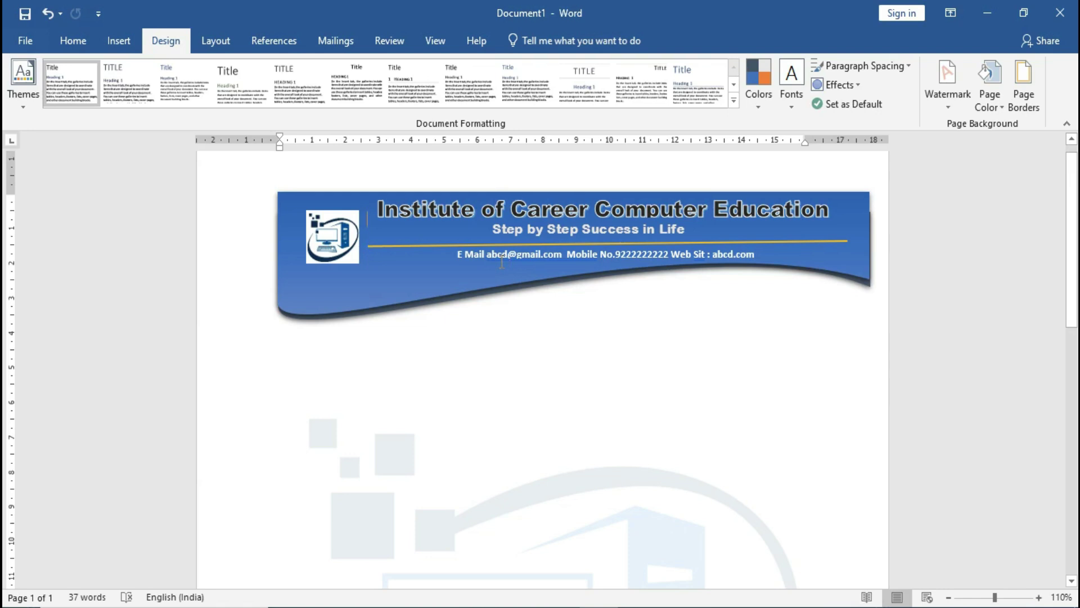
Scroll down the finished letterhead to view the faded computer watermark, then back to the header.
mouse_move(1072, 195)
left_mouse_down()
mouse_move(1064, 477)
mouse_move(1065, 201)
mouse_move(1070, 301)
left_mouse_up()
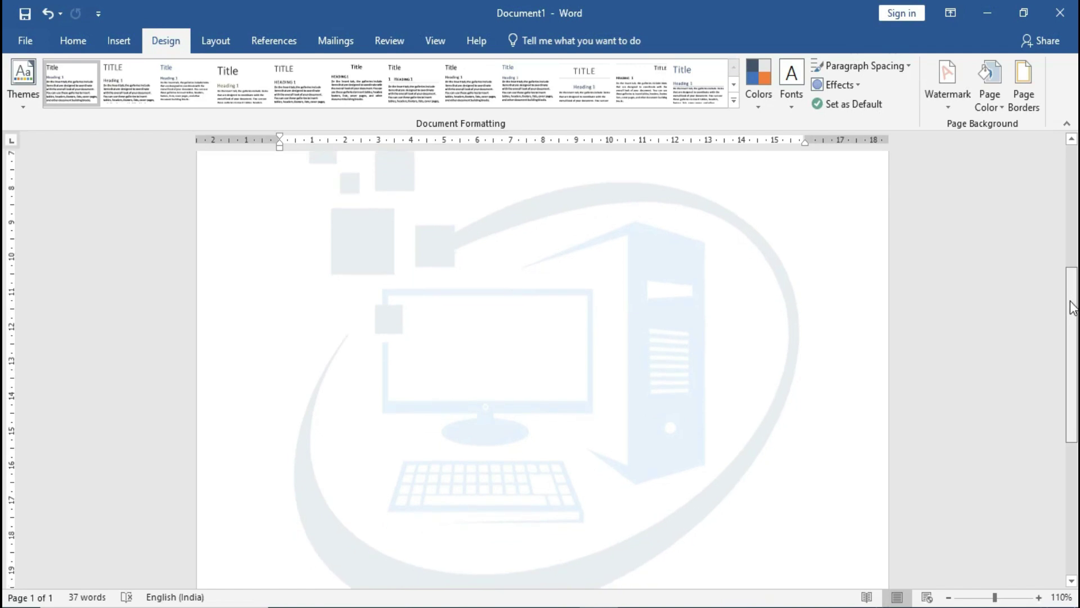
left_click_drag(1072, 308, 1076, 177)
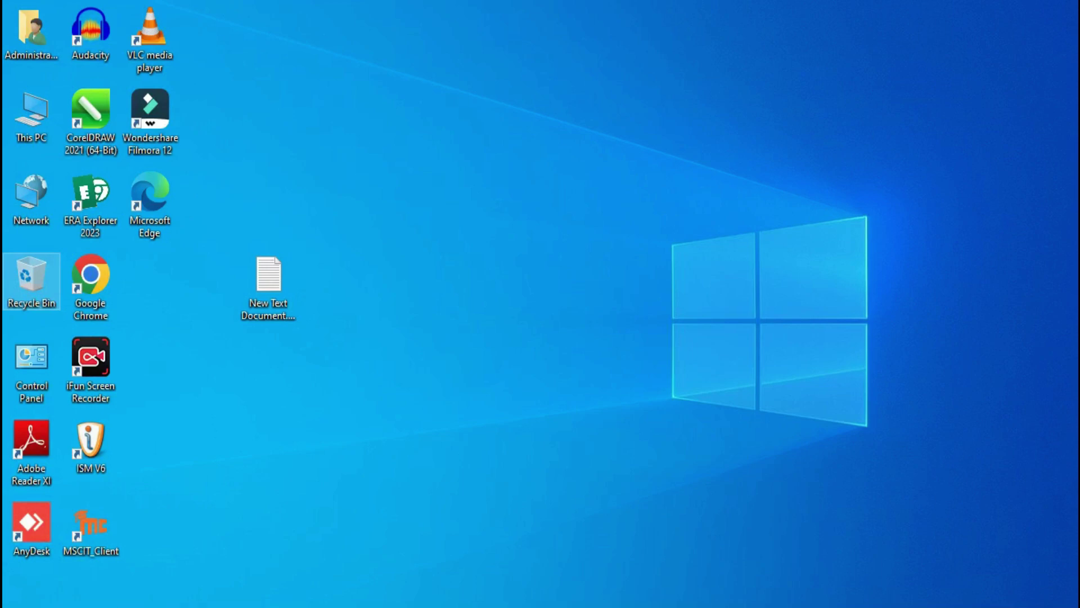
Launch Word 2019 by searching 'word' in Windows Search.
key("super+s")
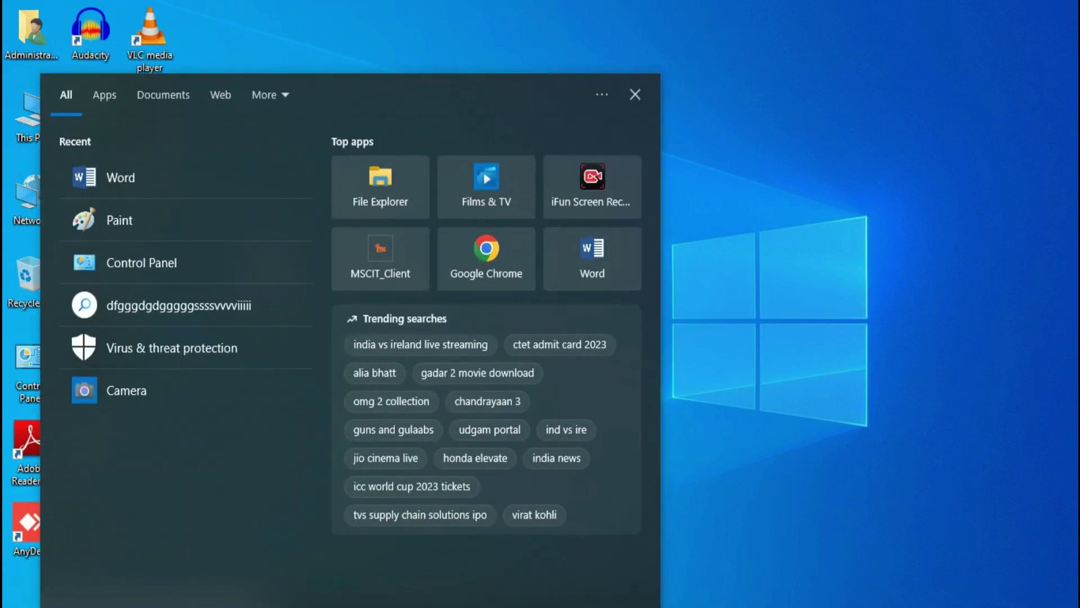
type("wor")
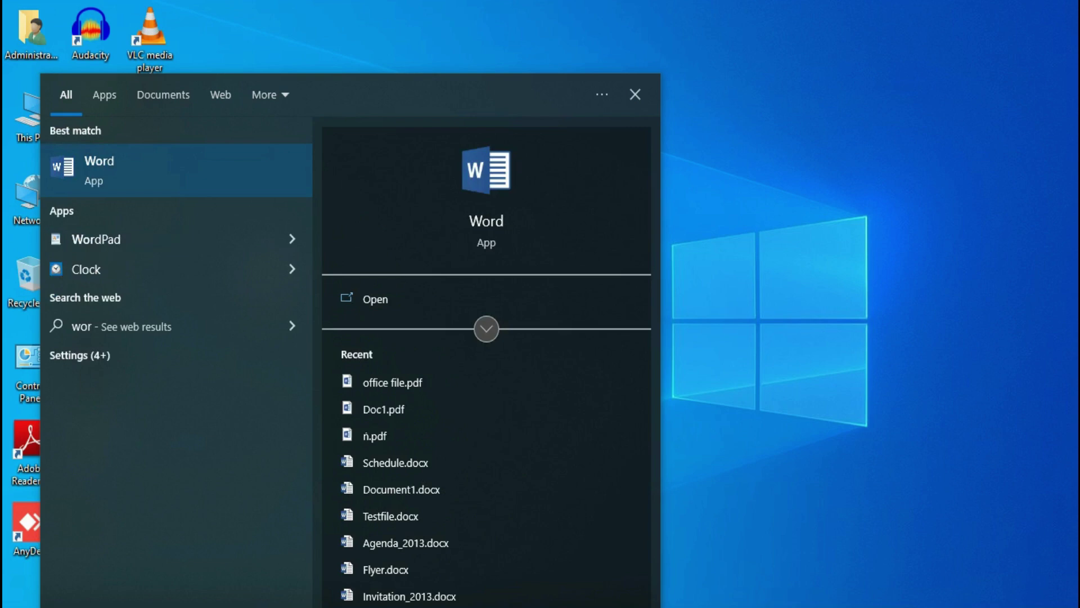
type("d")
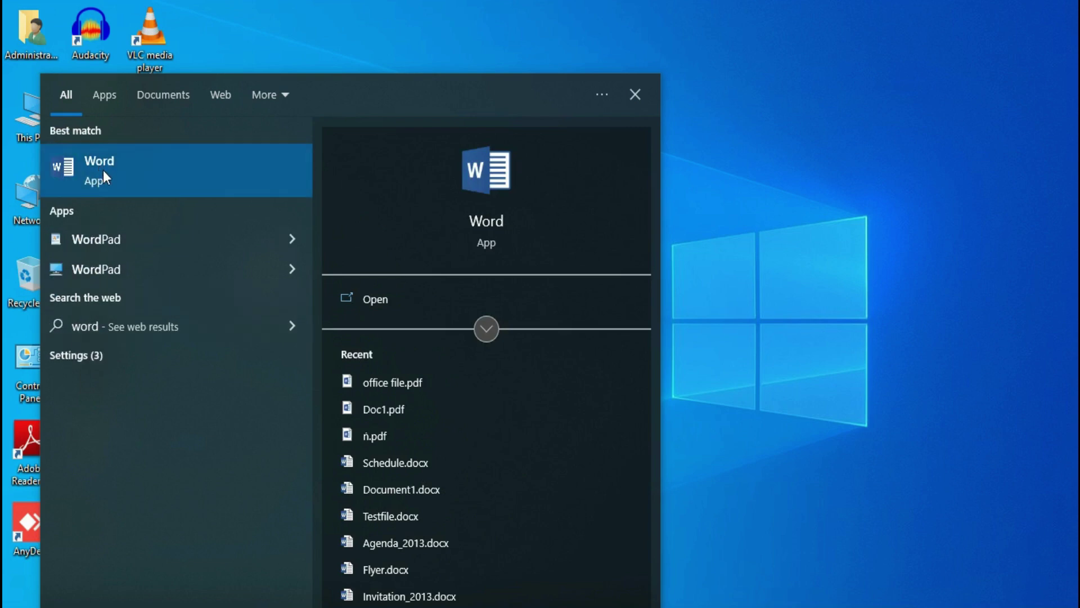
left_click(103, 171)
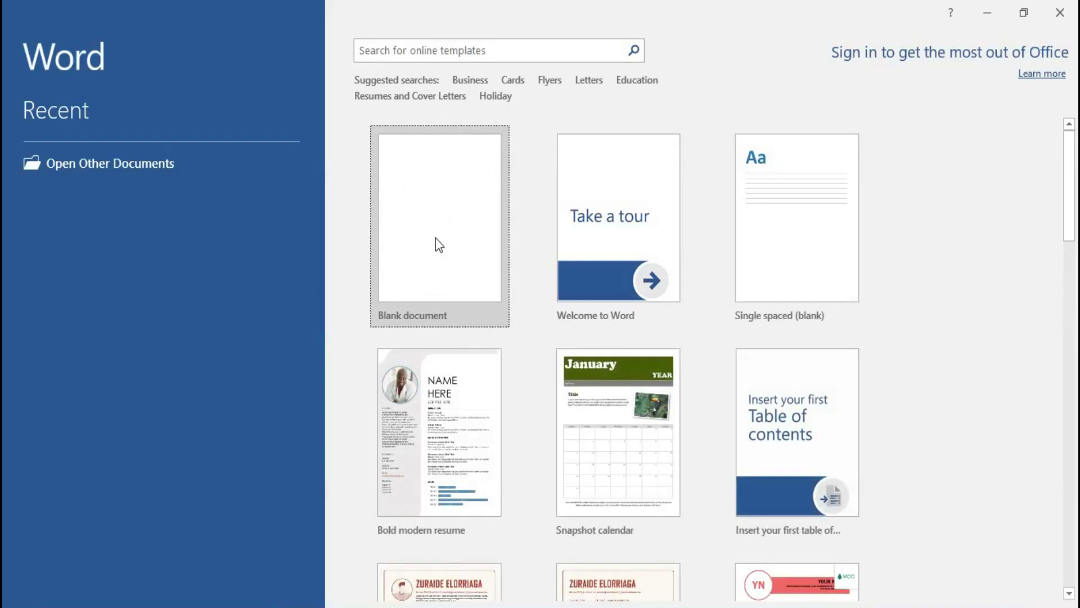
Create a blank document and set its paper size to A4 (21 cm x 29.7 cm).
left_click(428, 238)
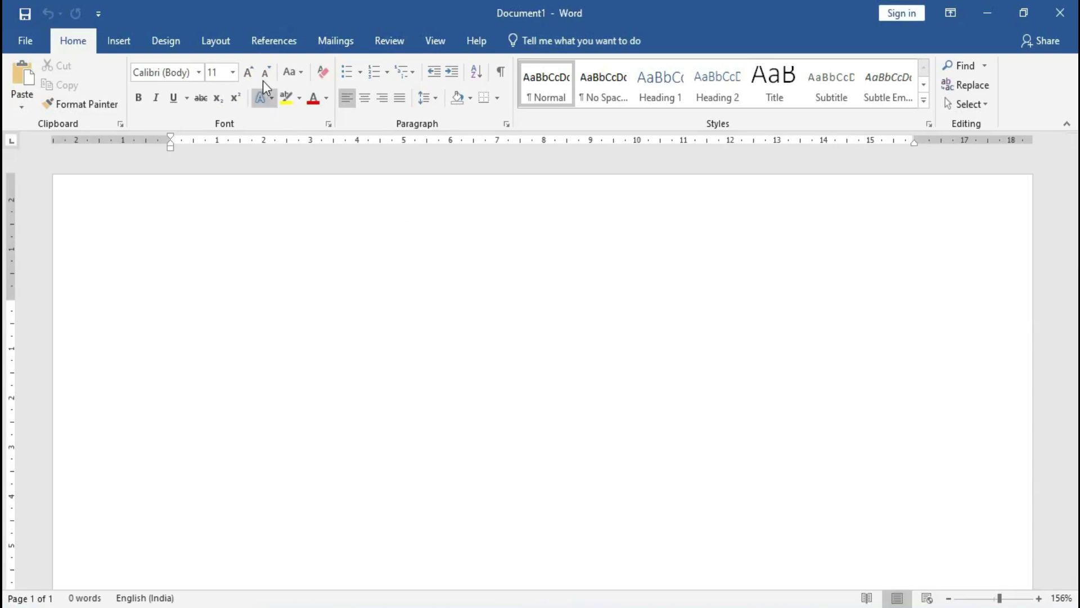
left_click(217, 42)
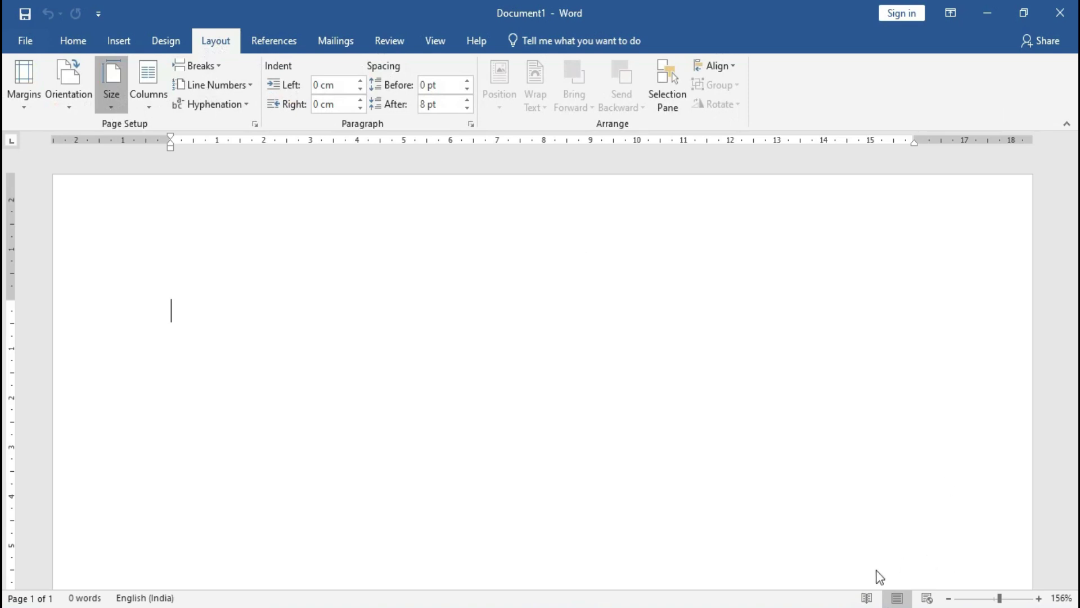
left_click(99, 112)
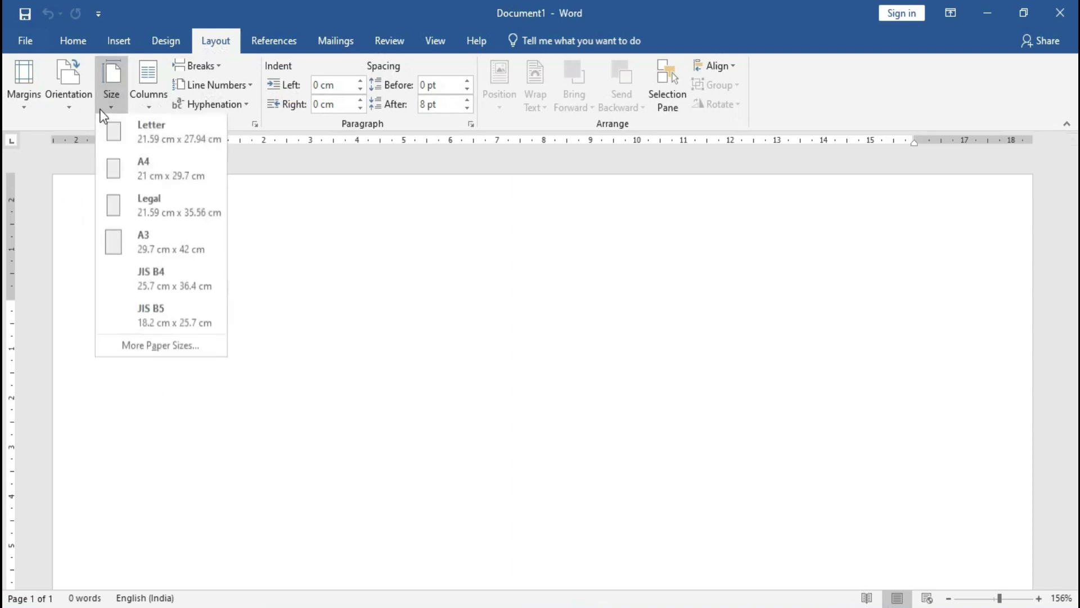
left_click(114, 174)
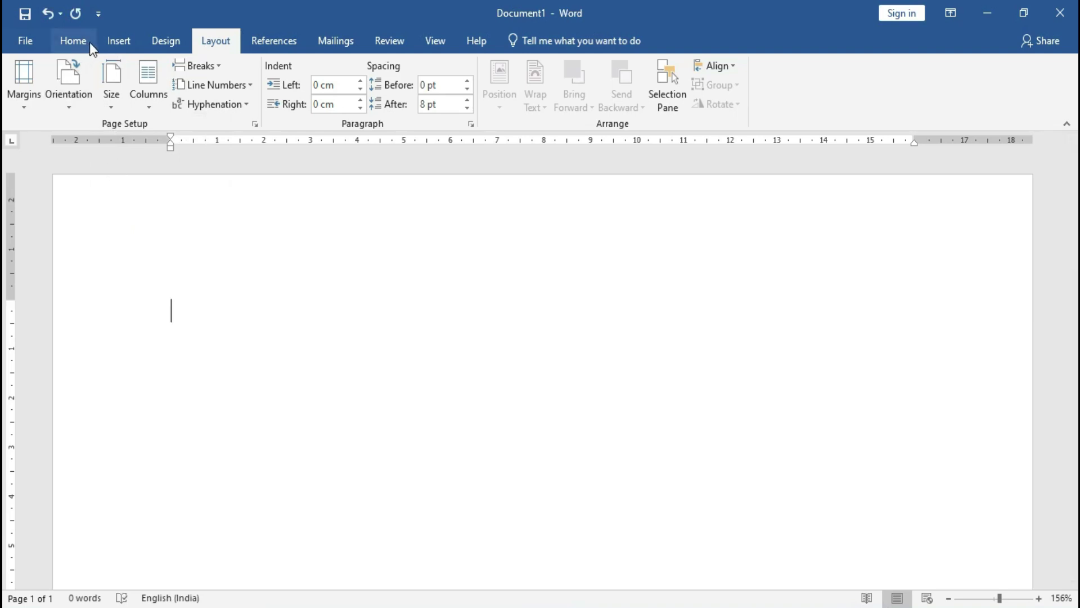
left_click(120, 45)
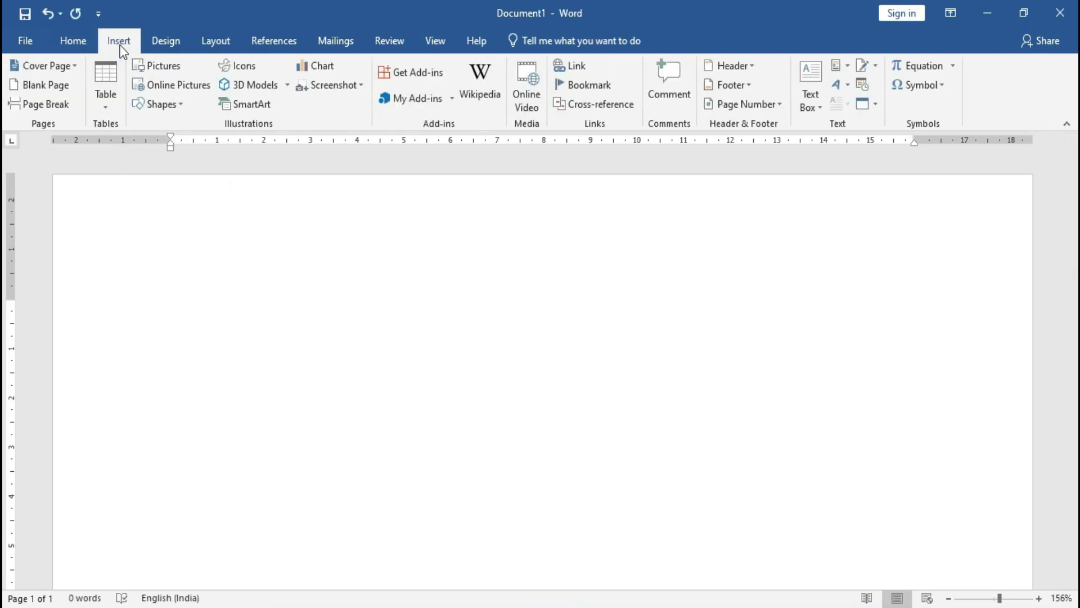
Draw a 2.49 cm x 17.91 cm Flowchart: Manual Input shape across the page top.
left_click(151, 105)
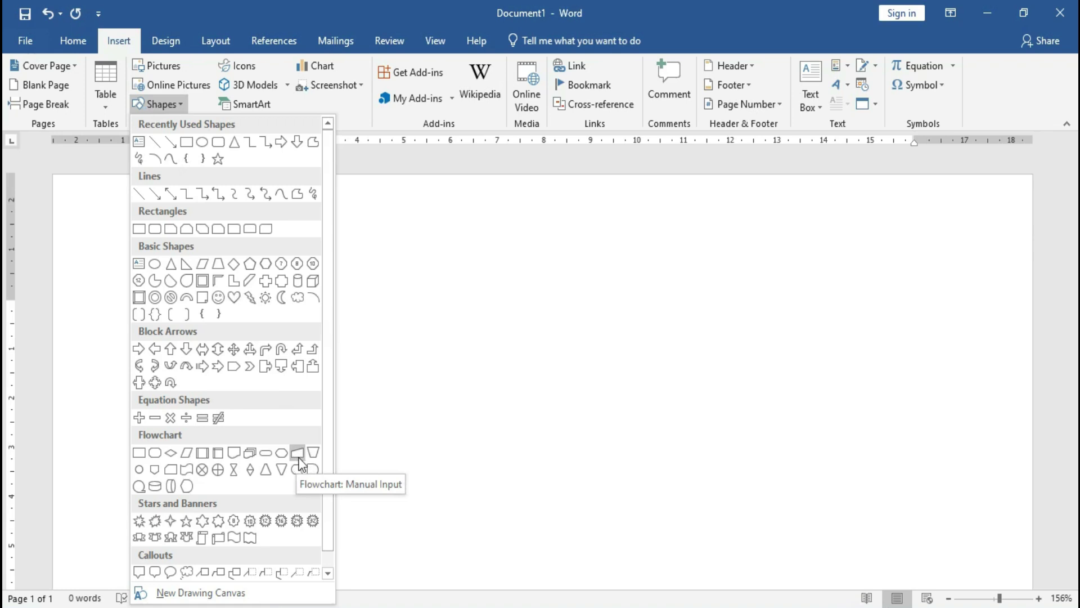
left_click(297, 453)
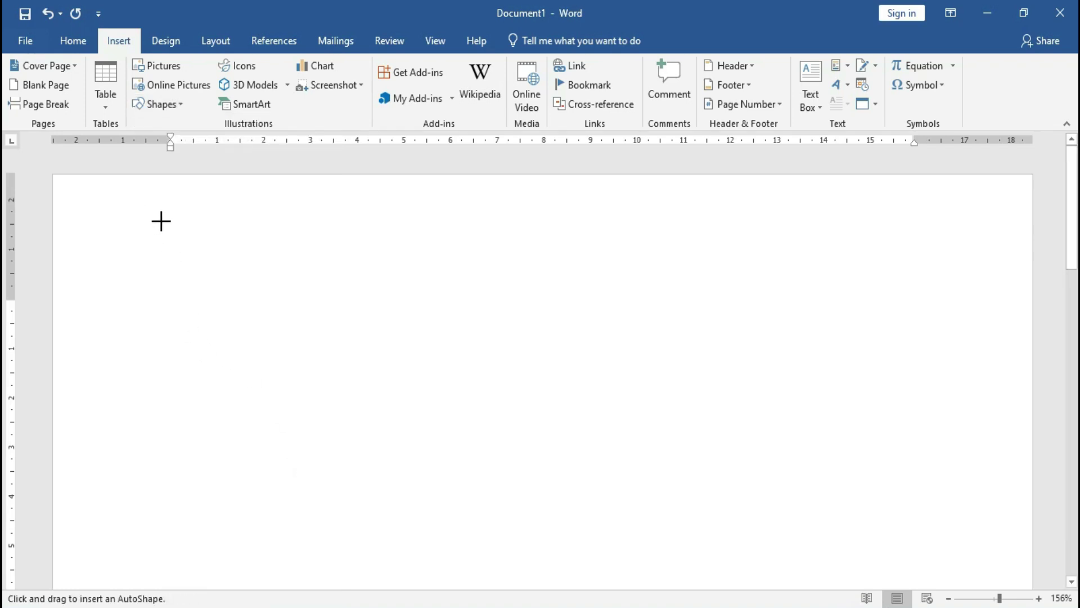
mouse_move(162, 221)
left_mouse_down()
mouse_move(990, 332)
mouse_move(1001, 344)
left_mouse_up()
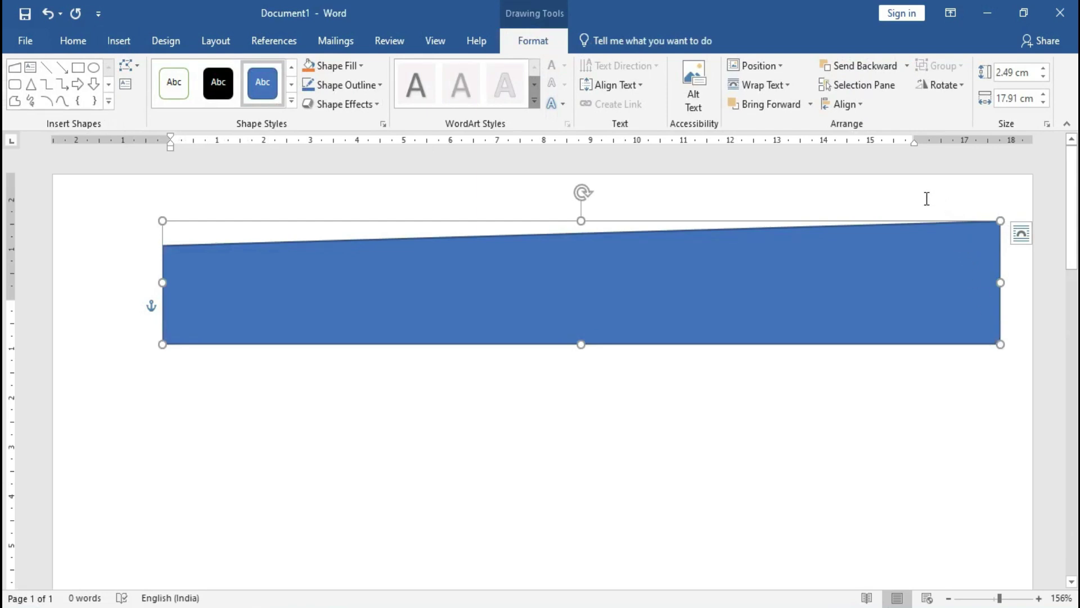
Flip the banner shape vertically and horizontally so its slanted edge rises rightward along the bottom.
left_click(941, 90)
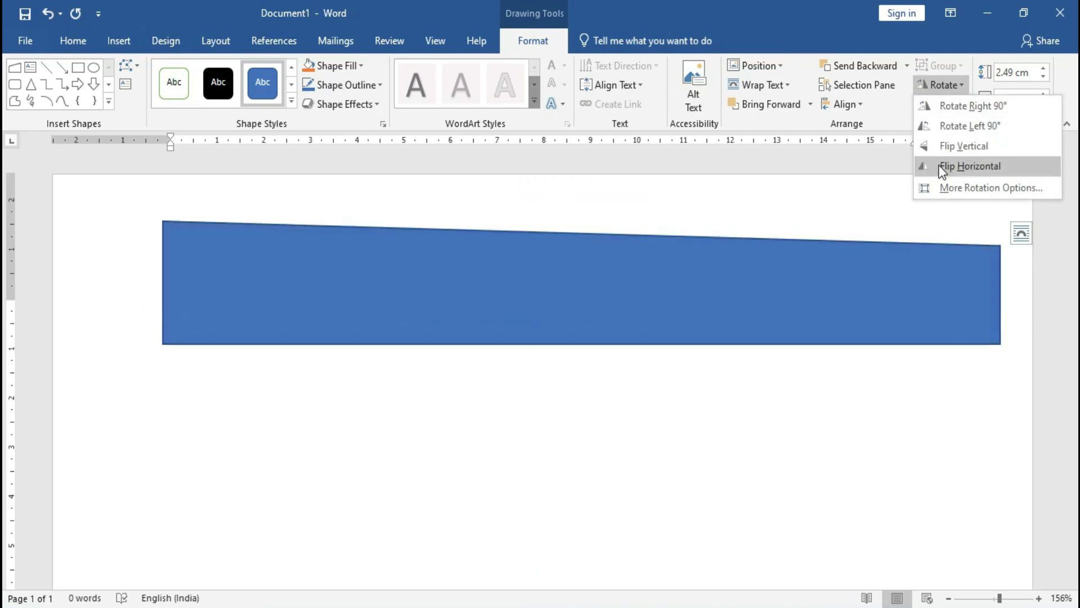
left_click(940, 150)
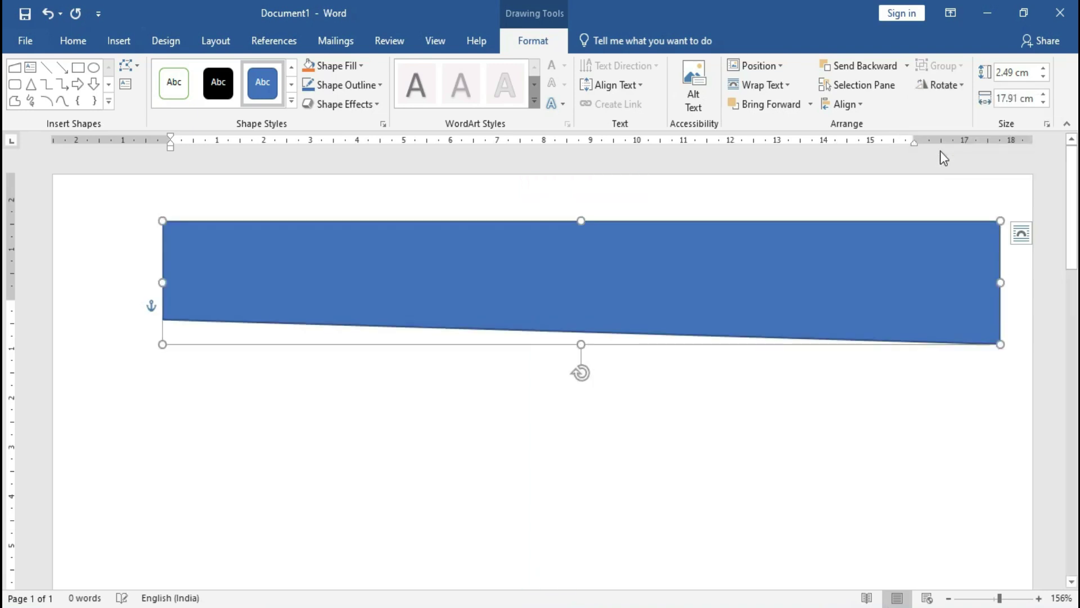
left_click(939, 84)
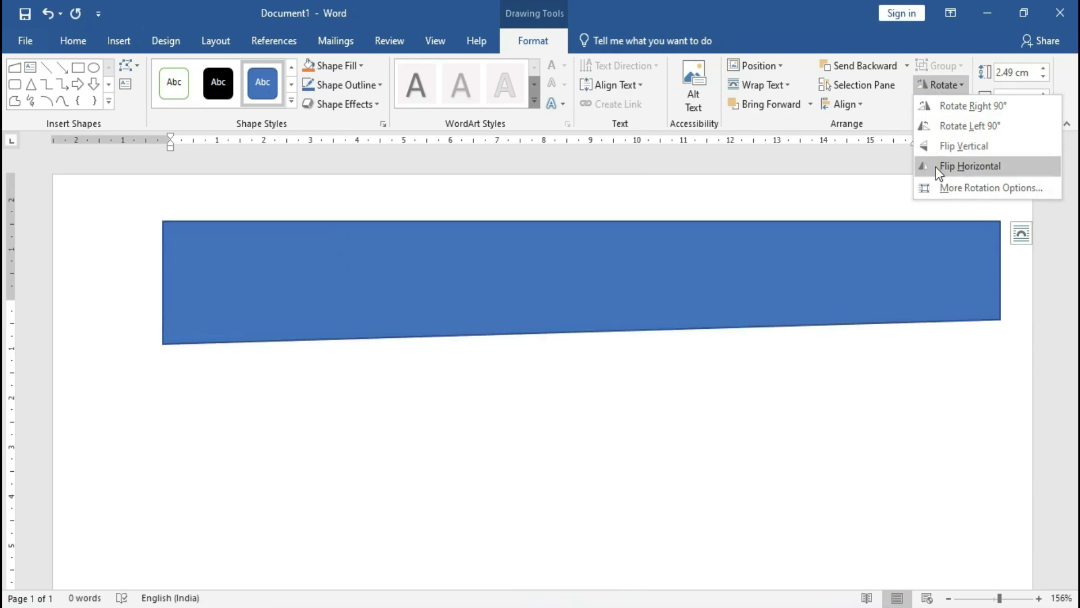
left_click(936, 167)
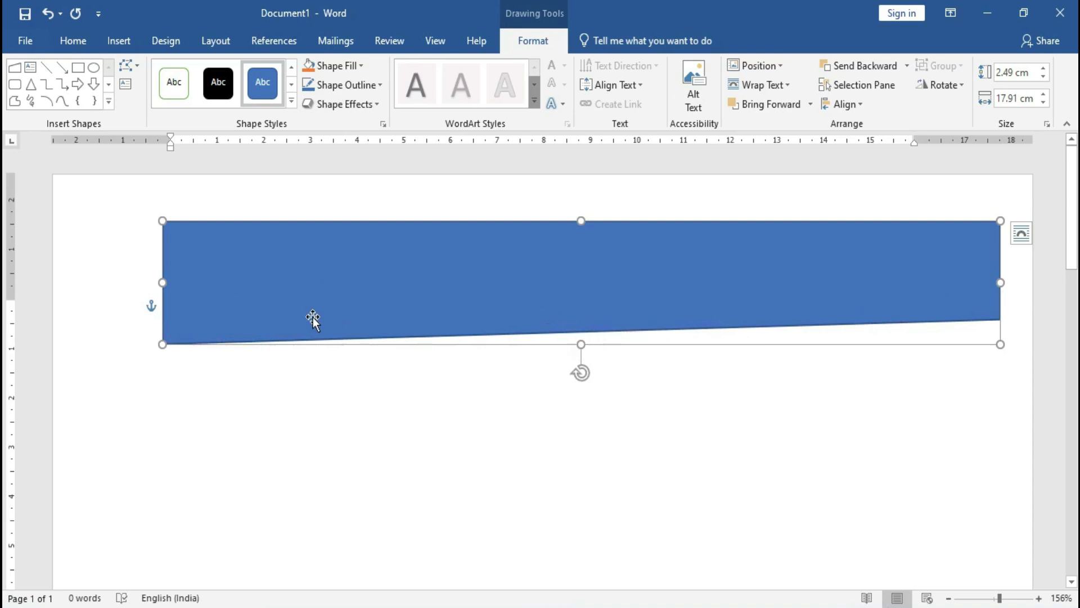
left_click(128, 65)
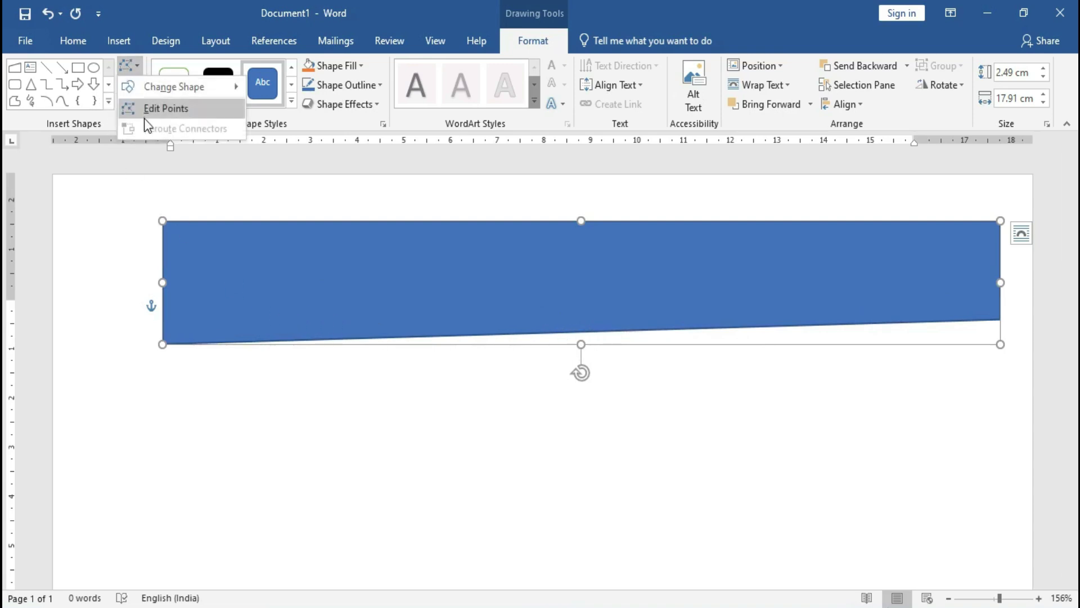
Edit the banner's points to bend its bottom edge into a smooth wave, 2.79 cm tall.
left_click(146, 113)
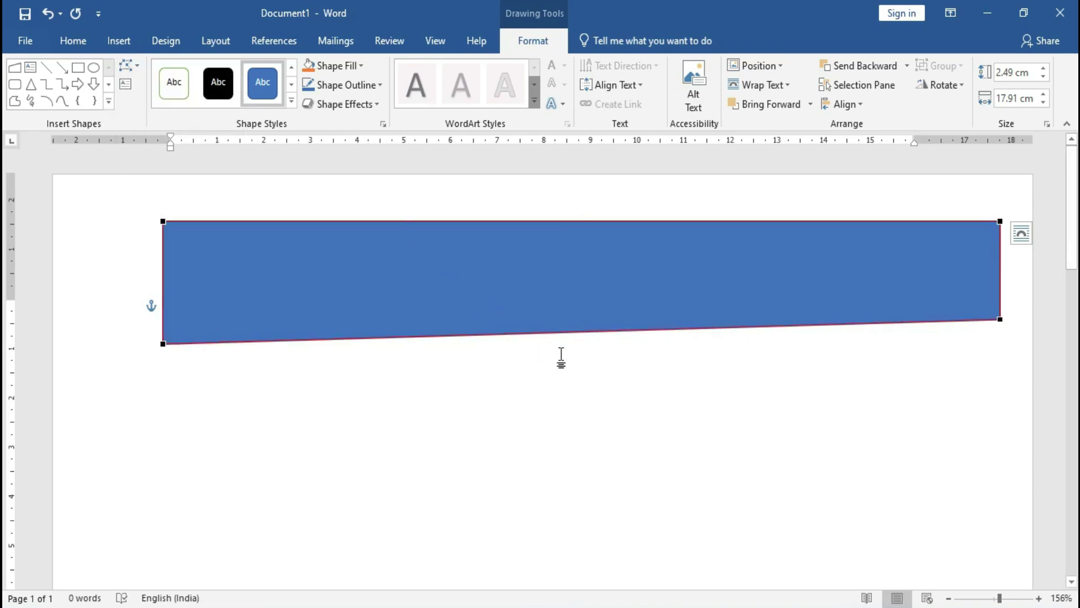
left_click_drag(557, 332, 556, 306)
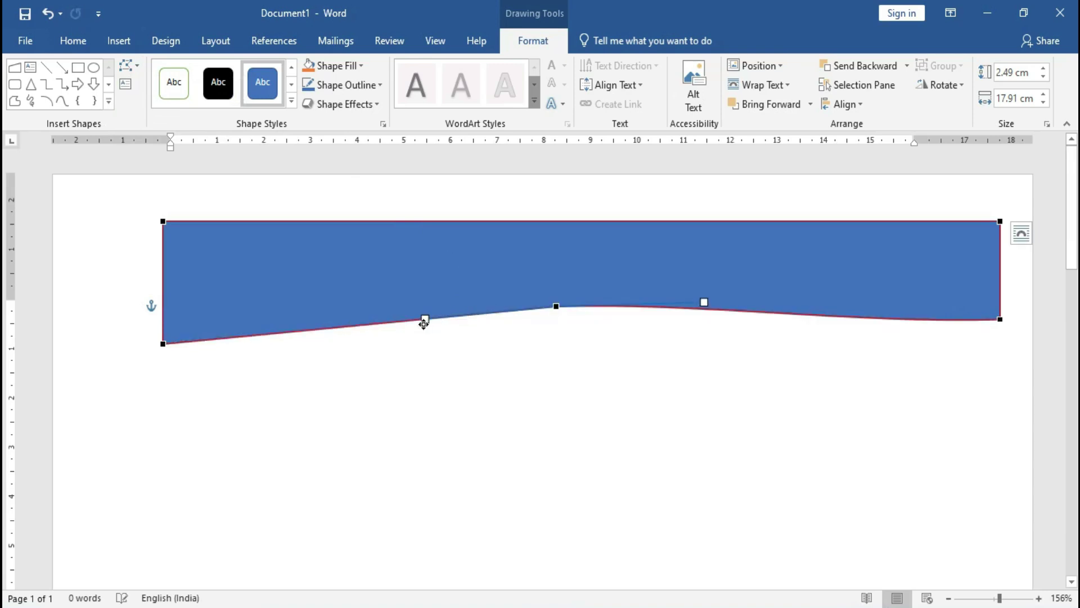
mouse_move(421, 323)
left_mouse_down()
mouse_move(361, 407)
mouse_move(349, 375)
left_mouse_up()
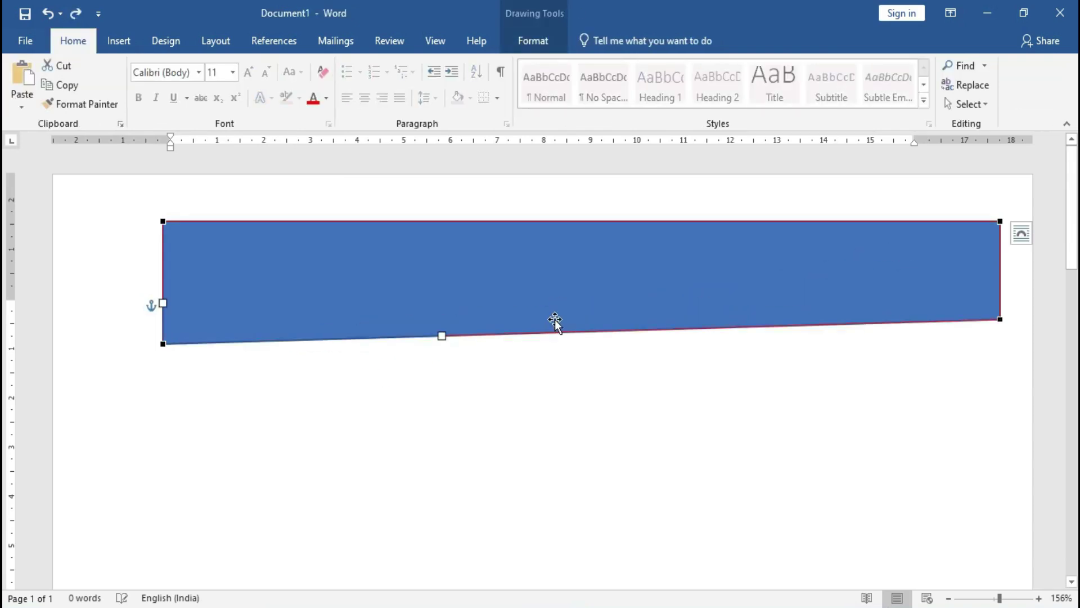
left_click_drag(555, 321, 563, 355)
mouse_move(936, 316)
left_mouse_down()
mouse_move(755, 258)
mouse_move(727, 284)
left_mouse_up()
left_click(163, 344)
left_click_drag(168, 361, 174, 414)
left_click_drag(727, 284, 686, 249)
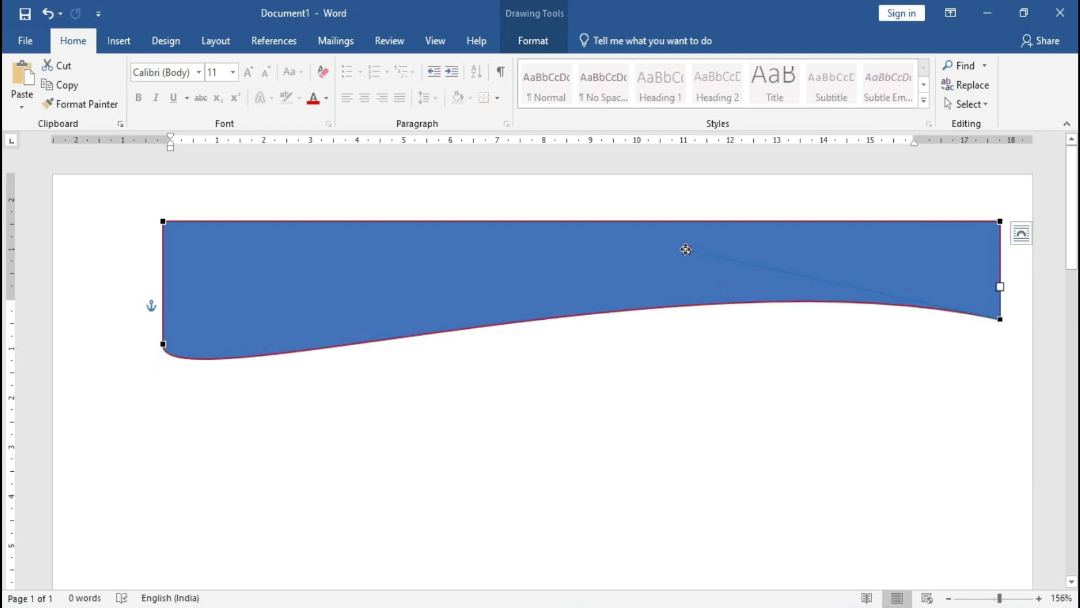
left_click(113, 250)
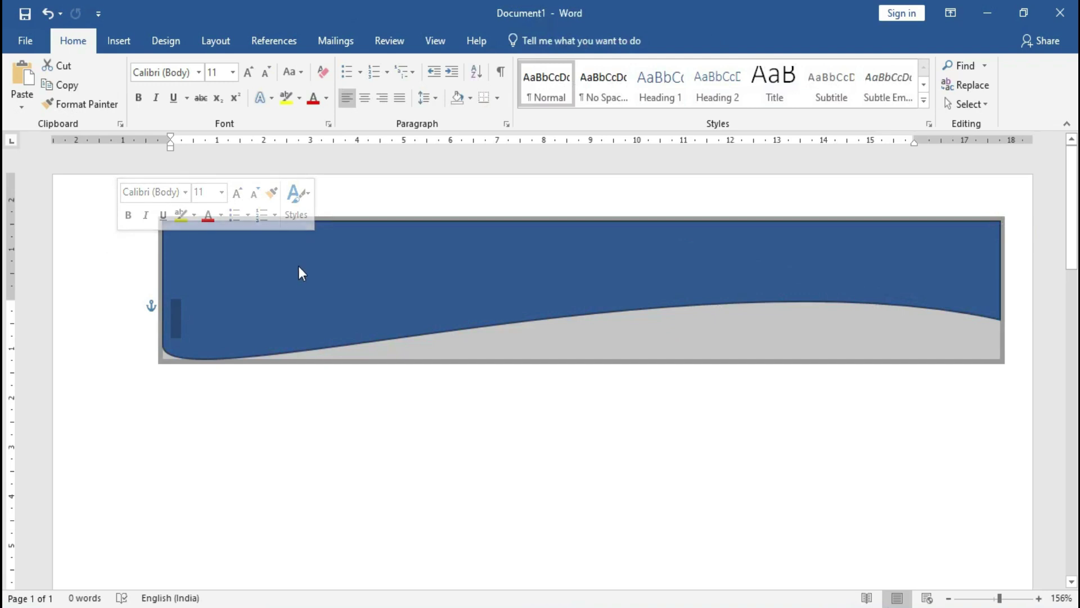
left_click(331, 397)
left_click(340, 313)
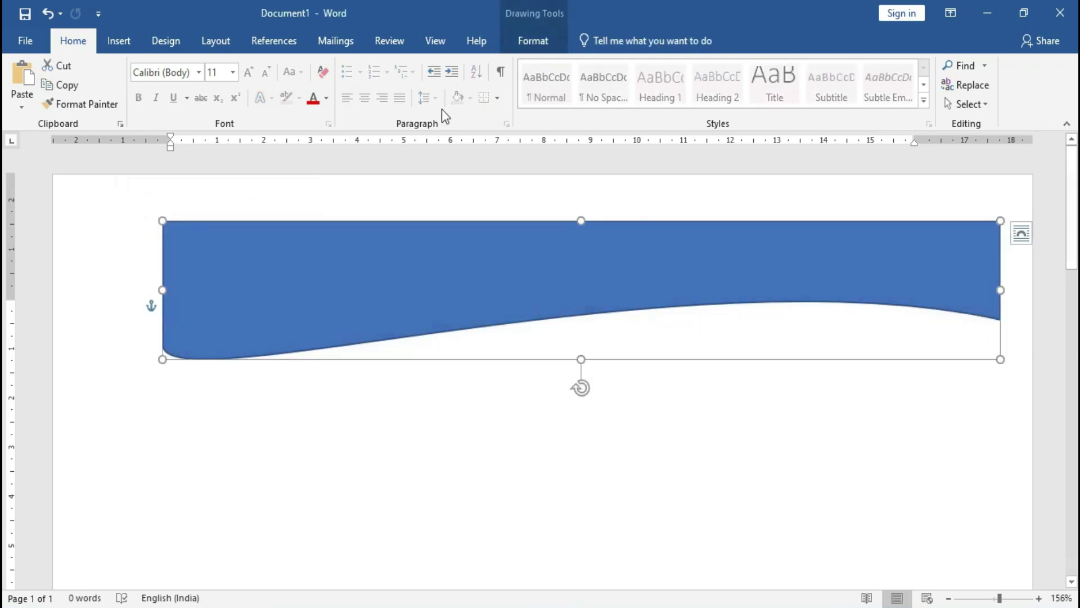
left_click(521, 44)
Apply the blue gradient style to the wave, enlarge it slightly, and send it behind text.
left_click(295, 104)
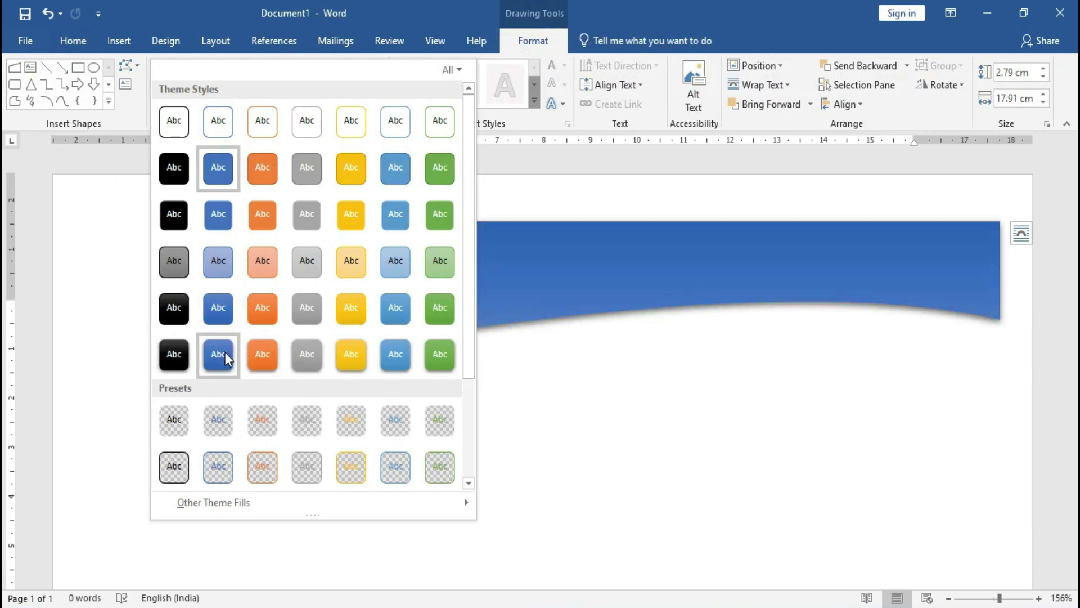
left_click(224, 355)
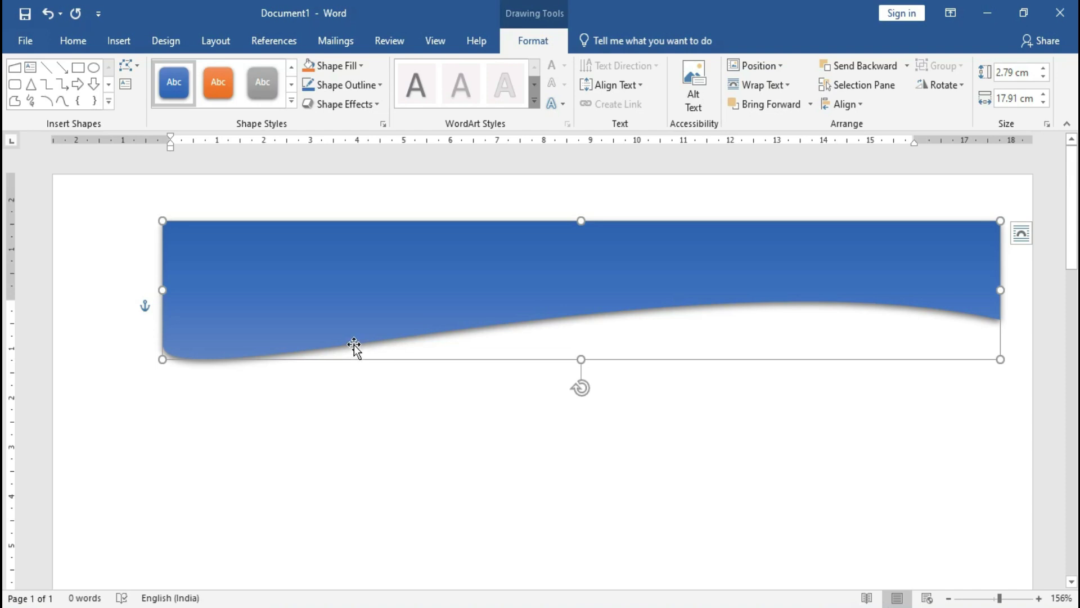
left_click_drag(353, 346, 384, 294)
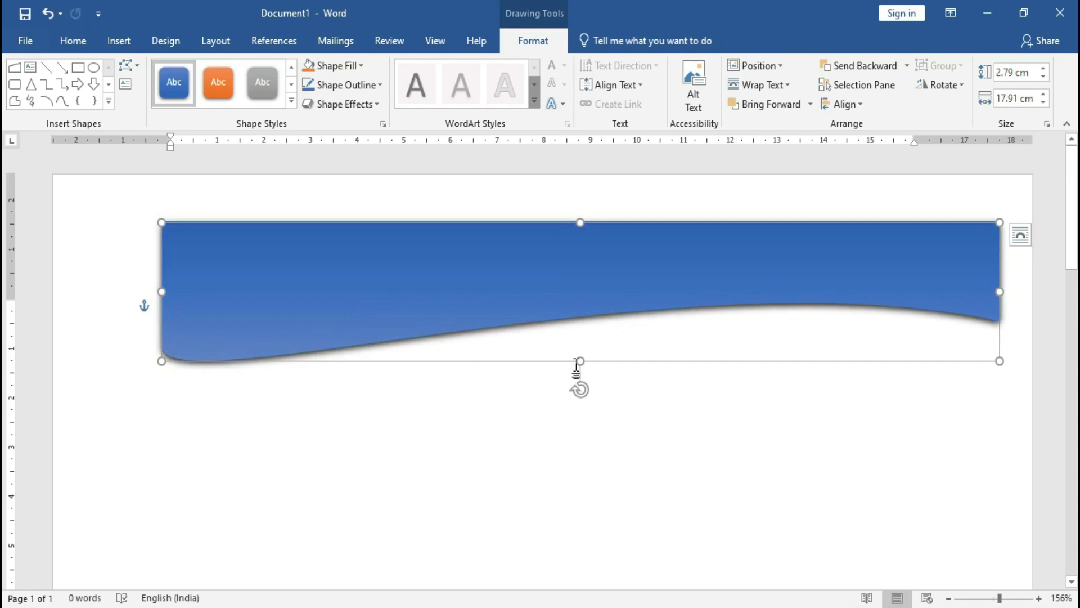
left_click_drag(583, 361, 583, 373)
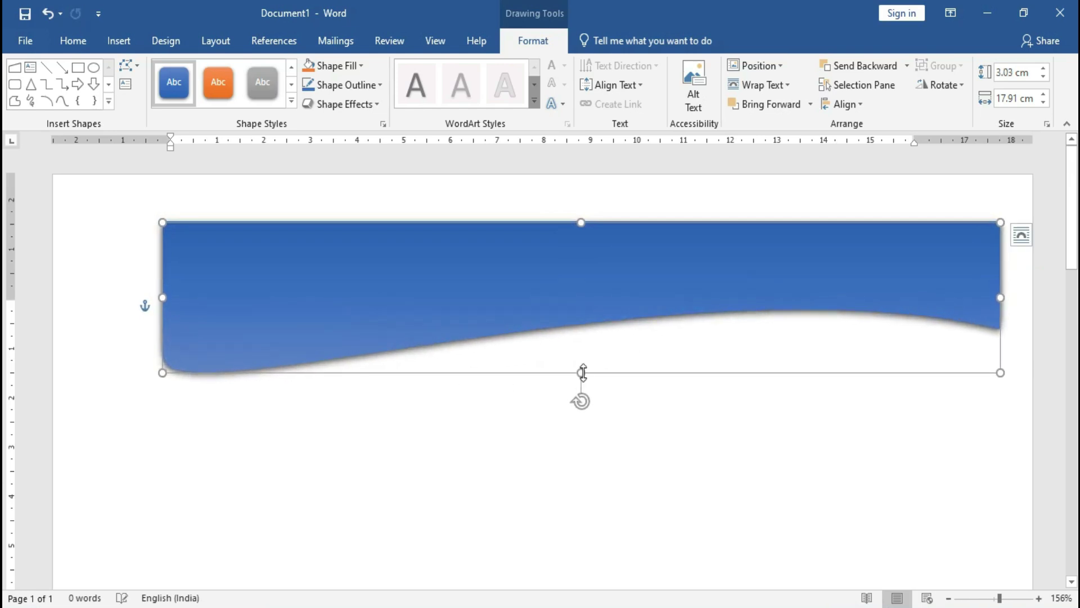
left_click(773, 67)
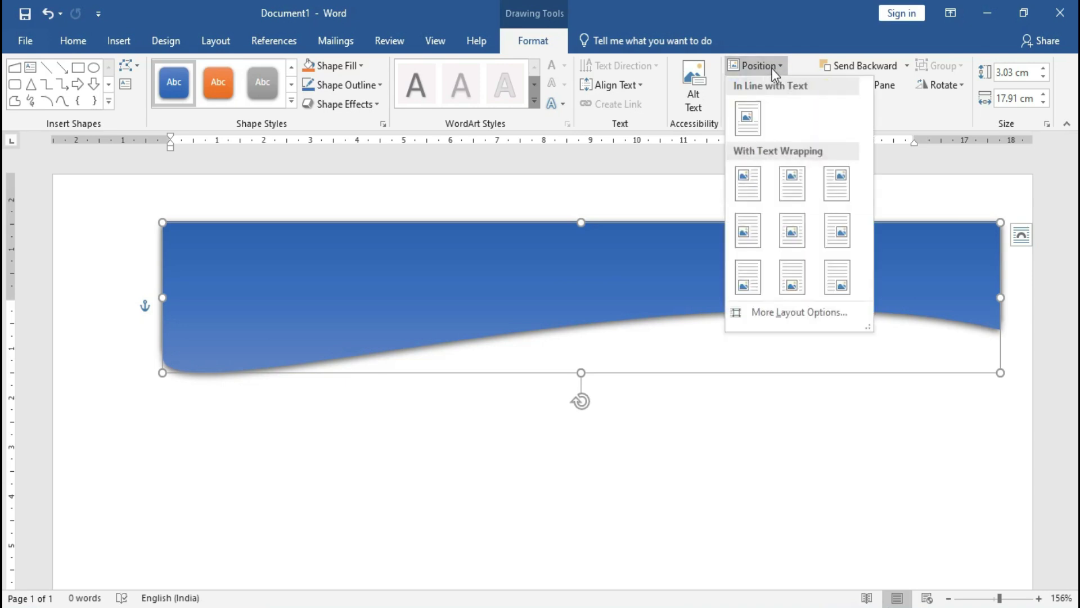
left_click(863, 65)
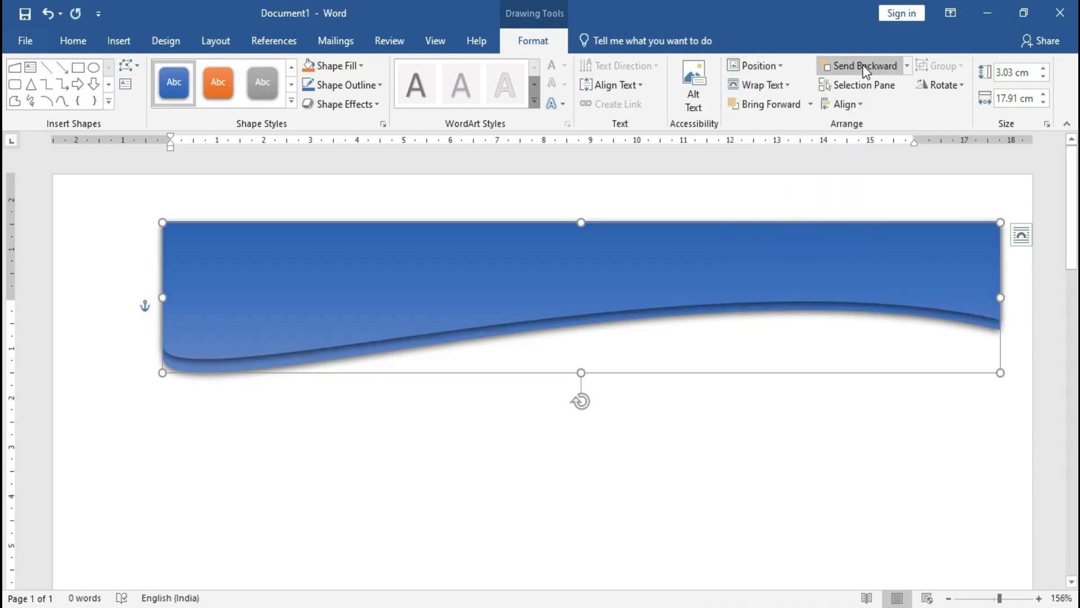
Fill the lower 3.03 cm wave layer with dark blue-gray as a shadow.
left_click(334, 424)
left_click(221, 369)
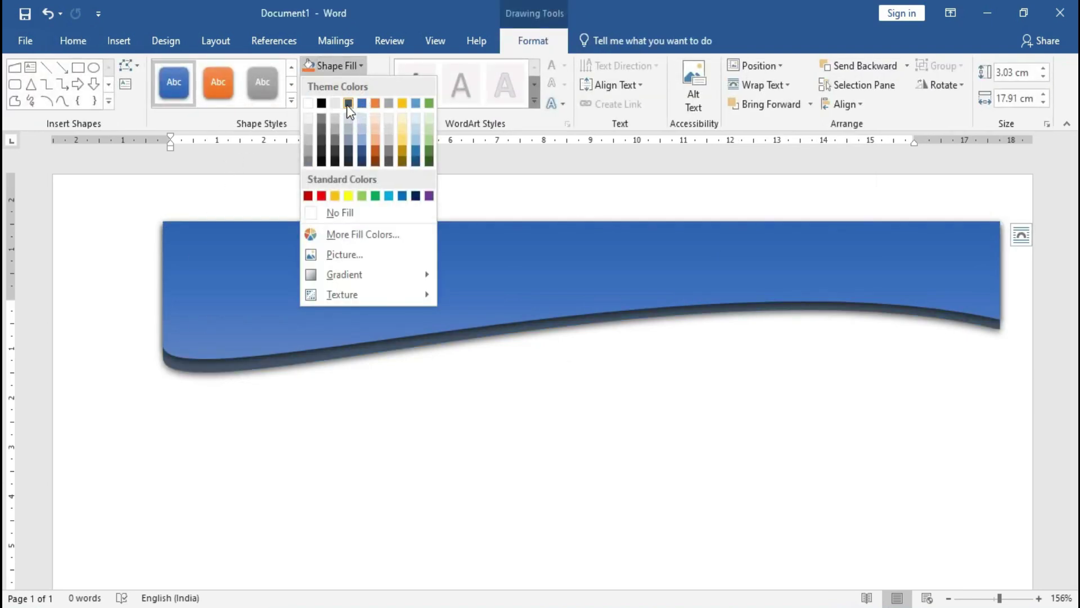
left_click(346, 105)
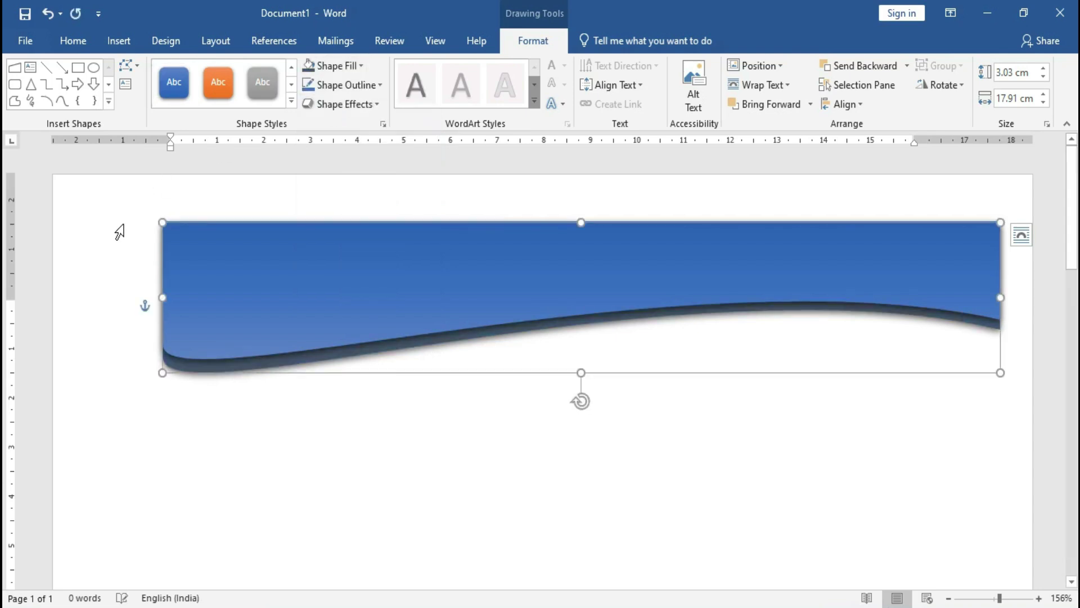
left_click(106, 289)
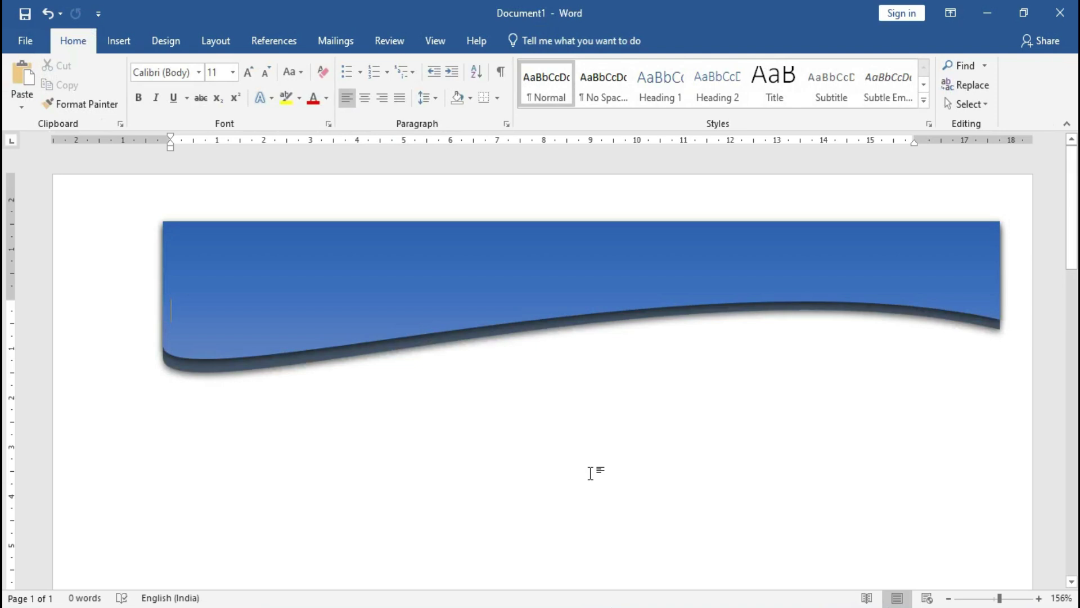
Draw a 0.76 cm x 13.17 cm text box across the top of the blue banner.
left_click(338, 261)
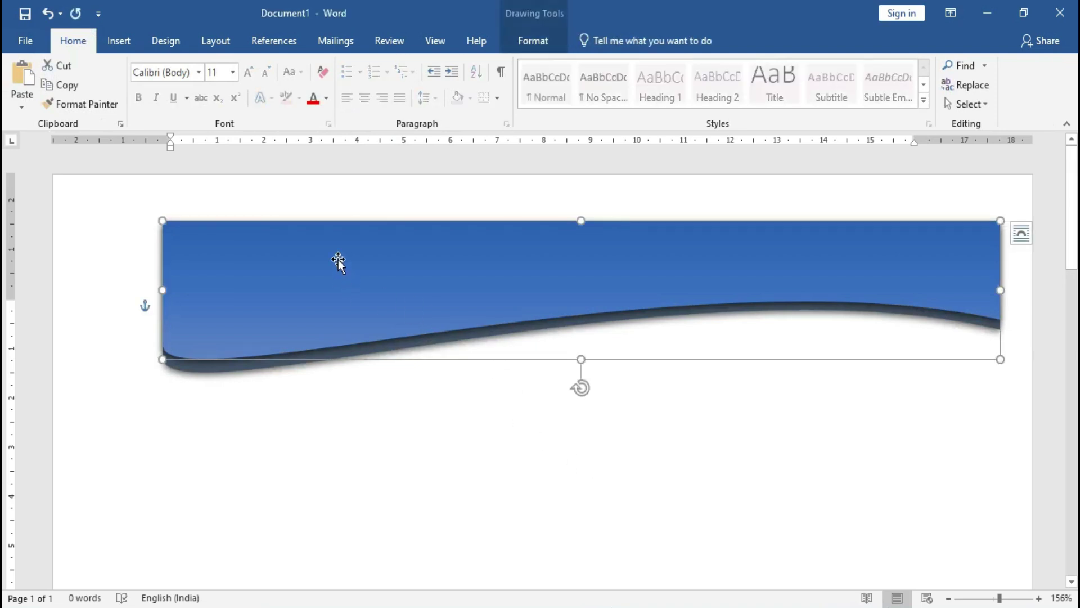
left_click(119, 41)
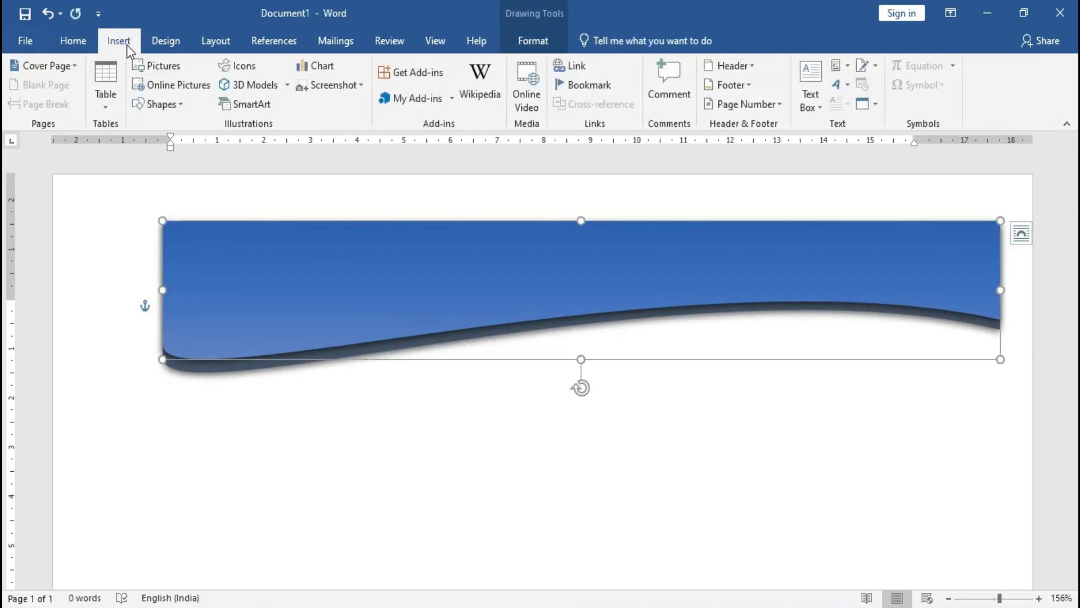
left_click(809, 107)
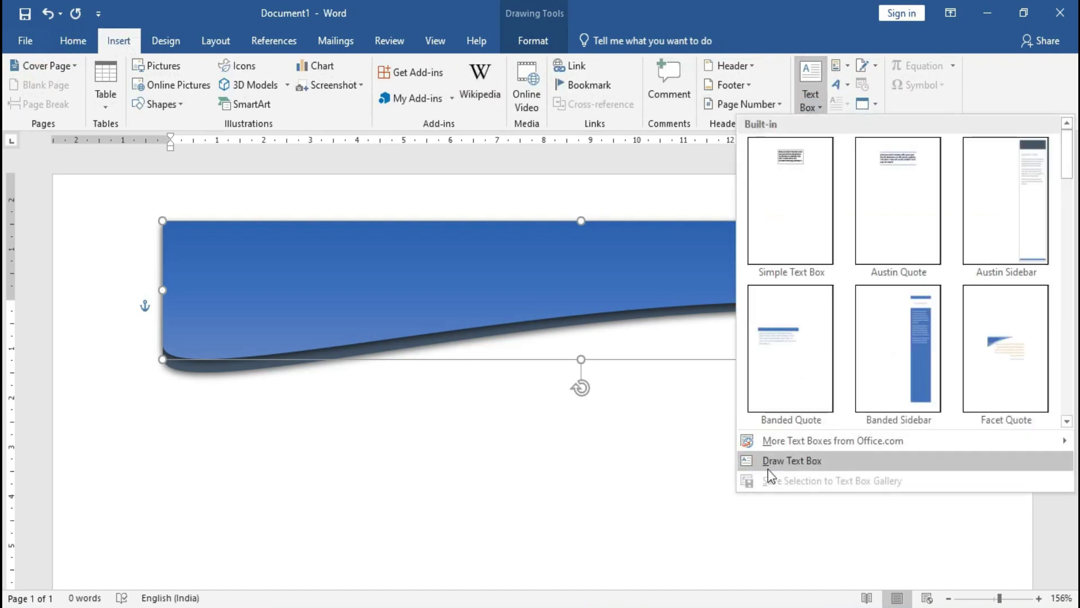
left_click(770, 462)
left_click_drag(302, 246, 917, 281)
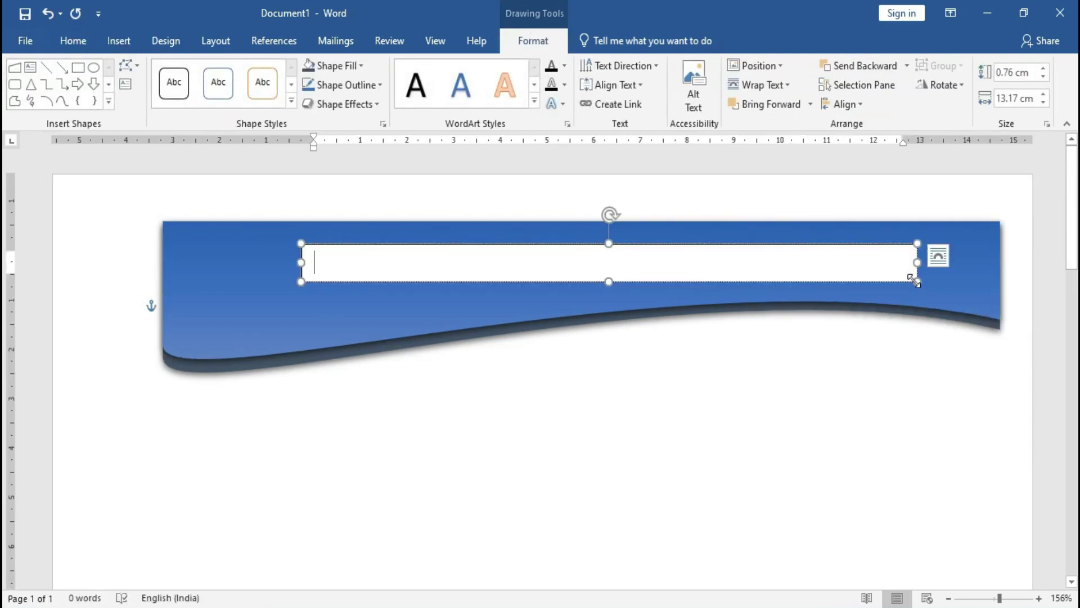
Copy the institute name line from the Notepad notes.
key("alt+Tab")
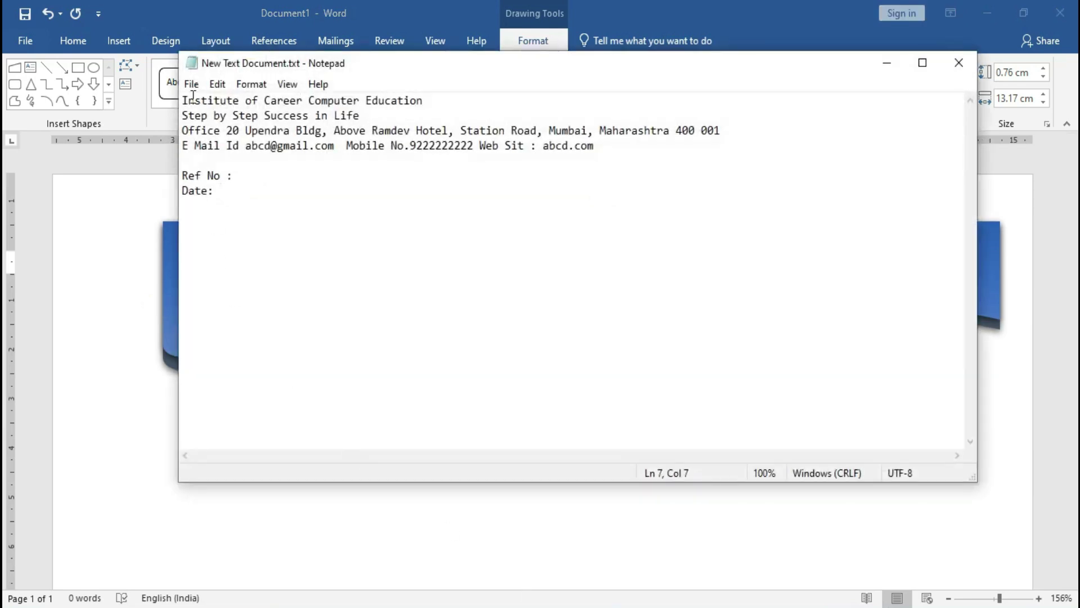
left_click_drag(186, 101, 448, 101)
key("ctrl+c")
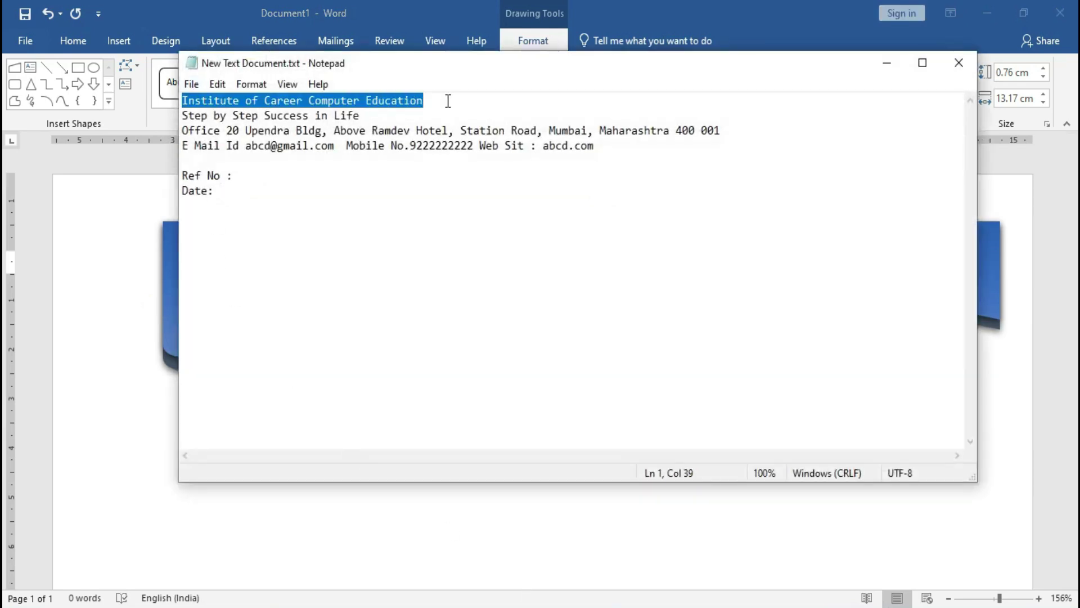
key("alt+Tab")
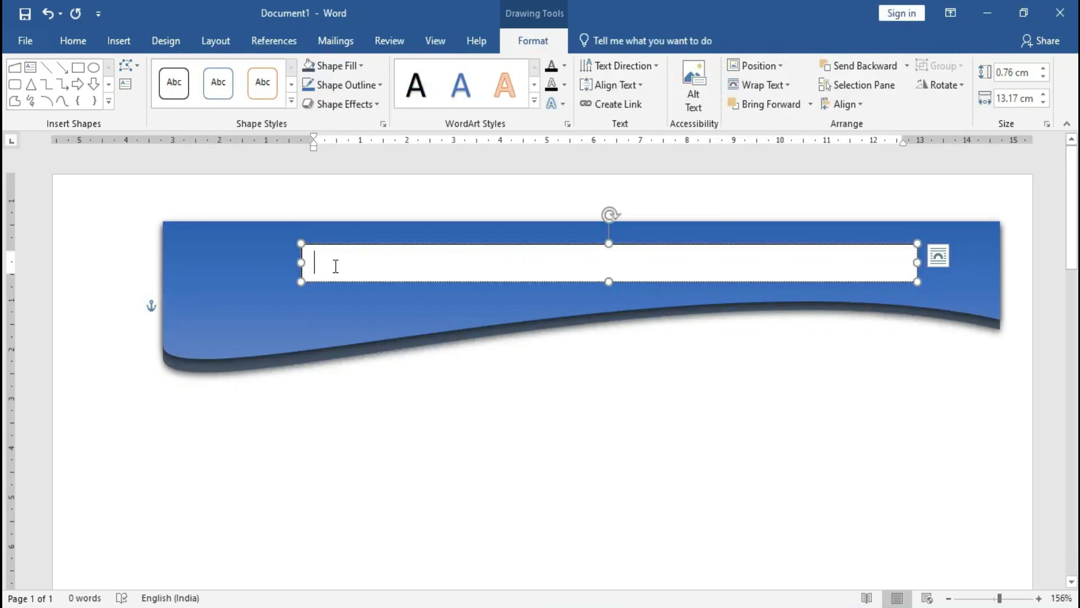
Paste 'Institute of Career Computer Education' into the text box and apply the gold WordArt style.
key("ctrl+v")
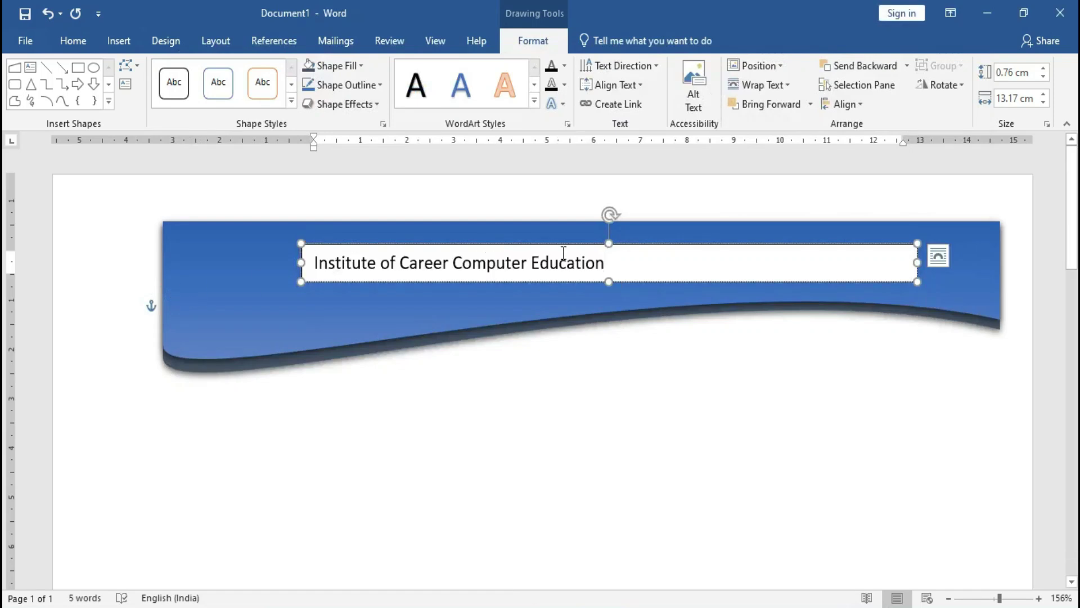
left_click_drag(613, 263, 313, 264)
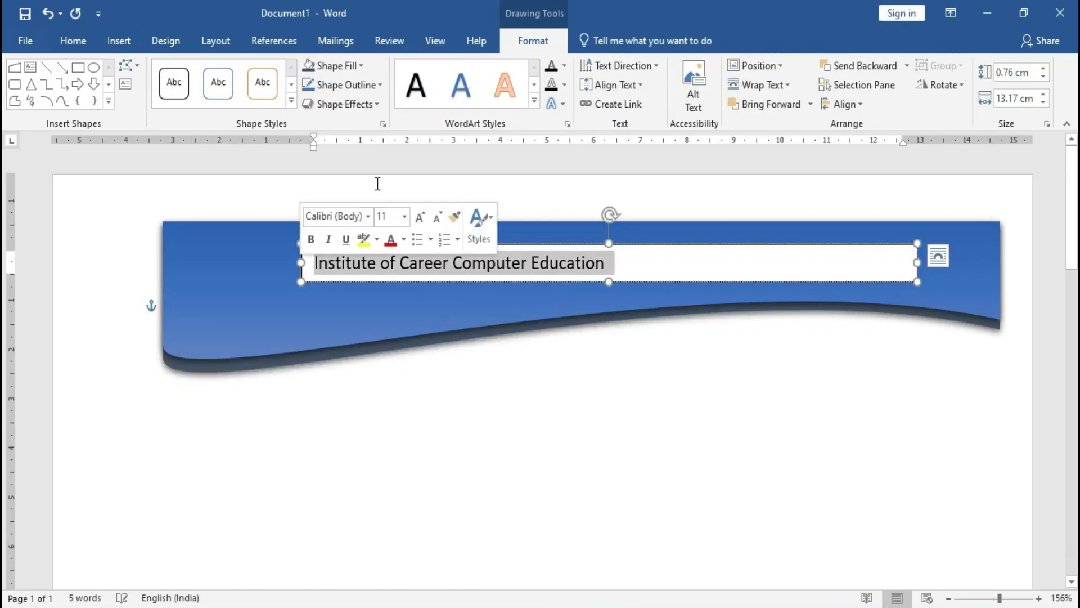
left_click(534, 100)
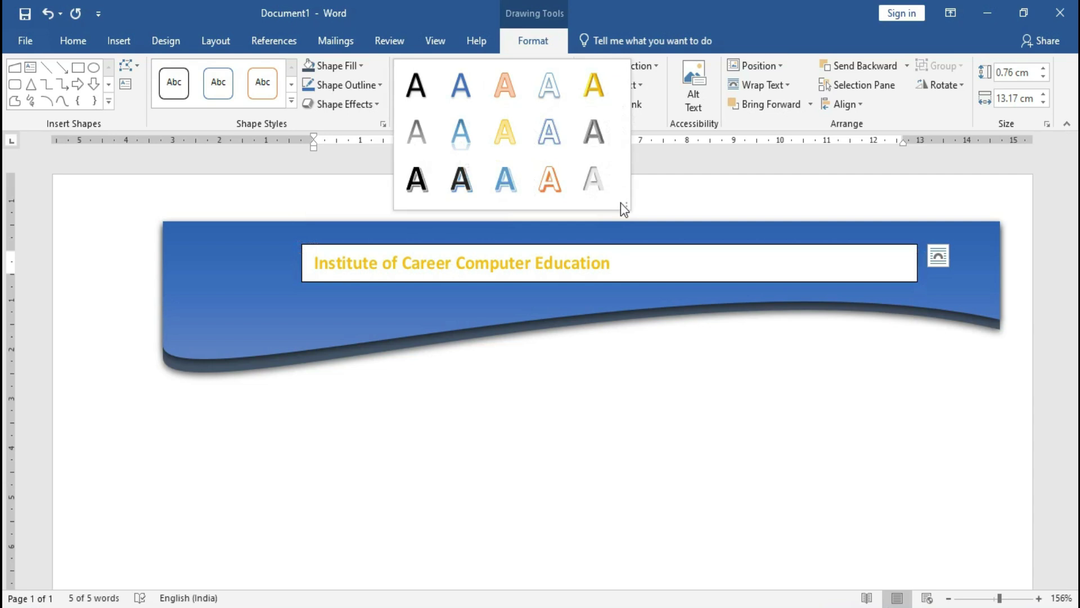
left_click(595, 92)
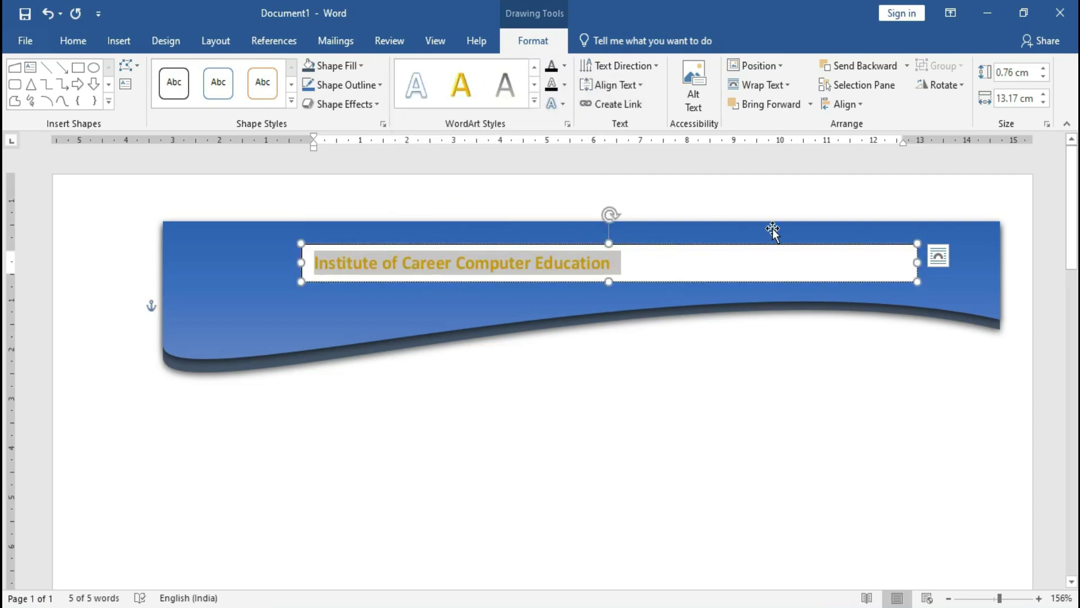
Set the text box to No Fill and No Outline.
left_click(363, 64)
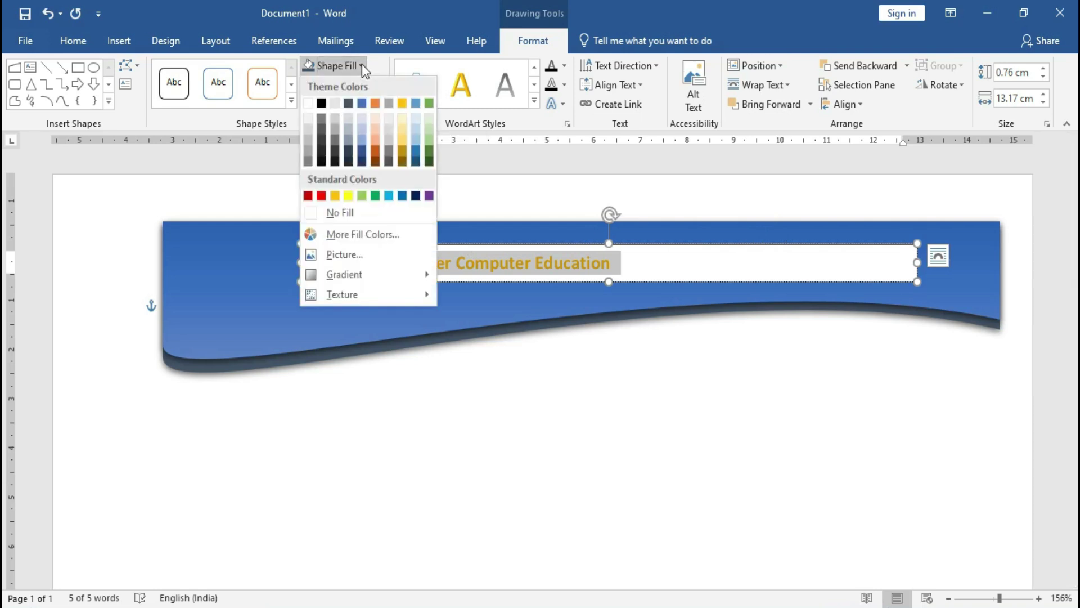
left_click(348, 213)
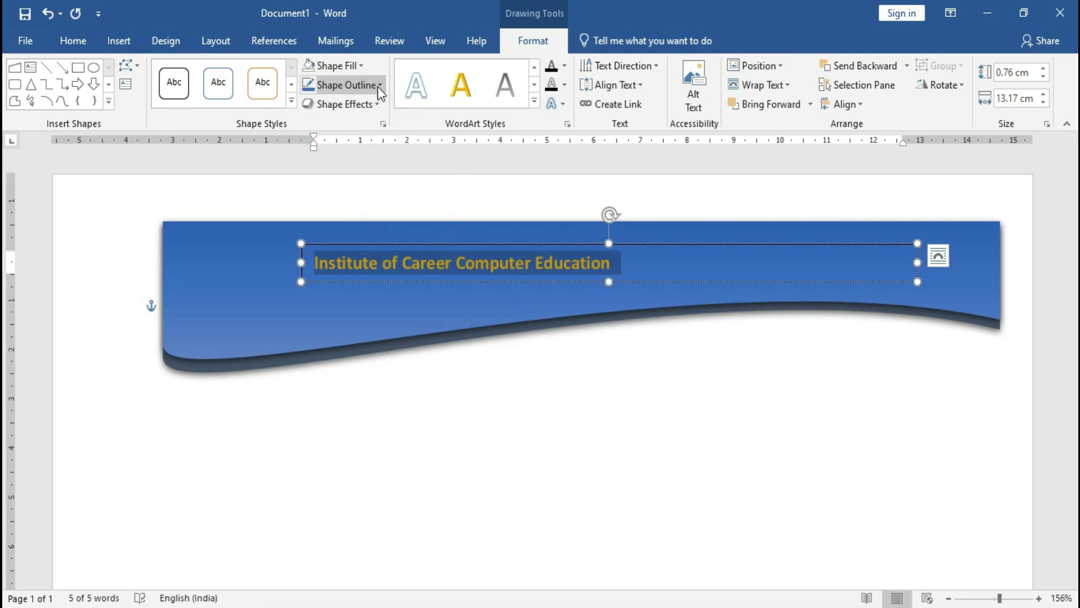
left_click(381, 85)
left_click(363, 232)
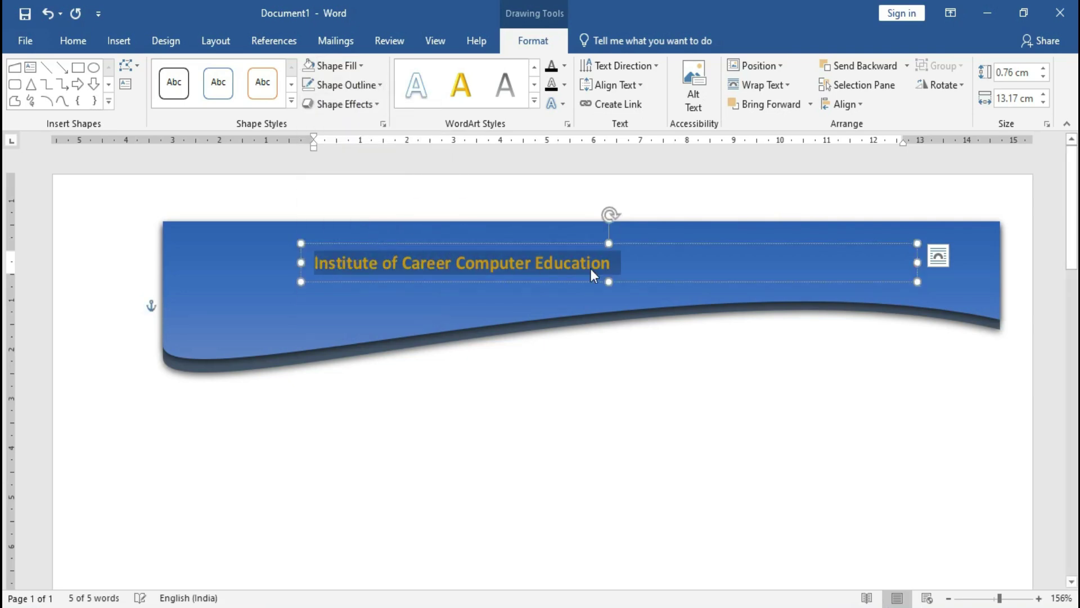
Enlarge the banner heading to 18 pt and set it in Arial Black.
left_click(73, 42)
left_click(244, 73)
left_click(245, 72)
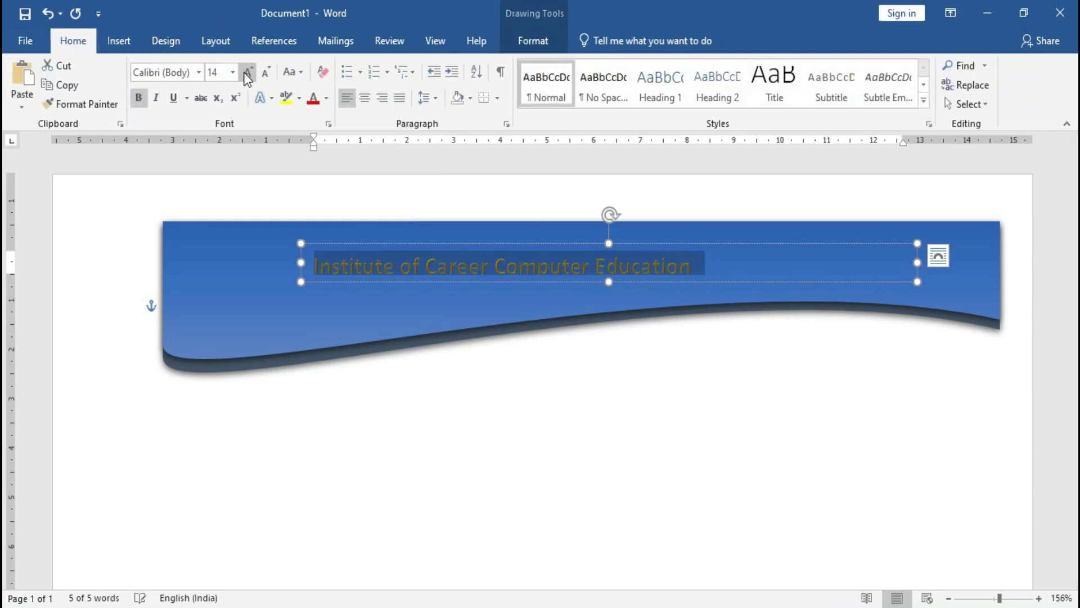
left_click(245, 72)
left_click(245, 72)
left_click_drag(314, 260, 783, 253)
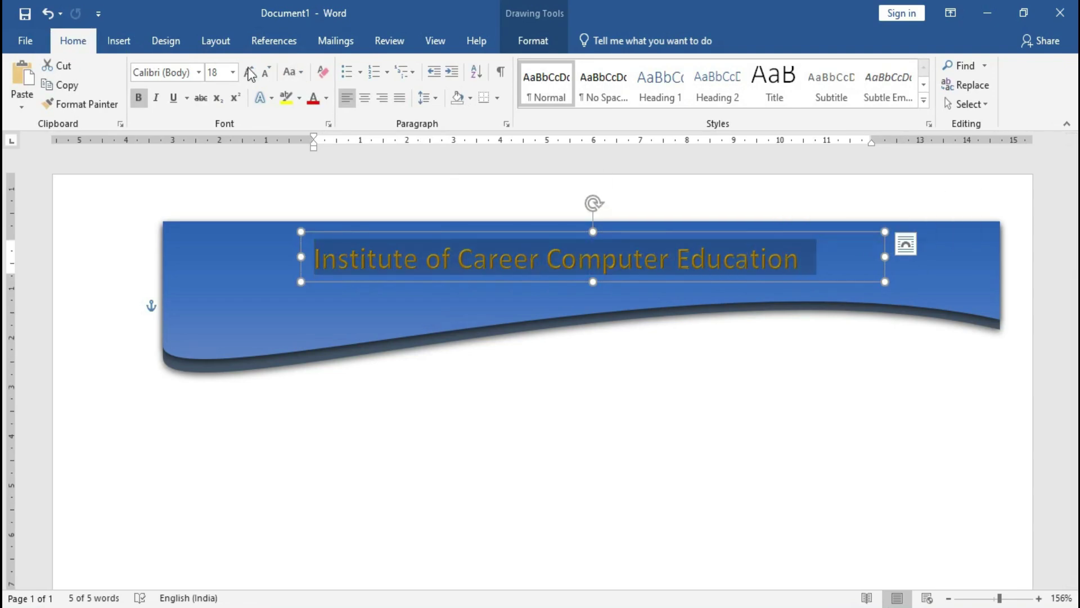
left_click(198, 72)
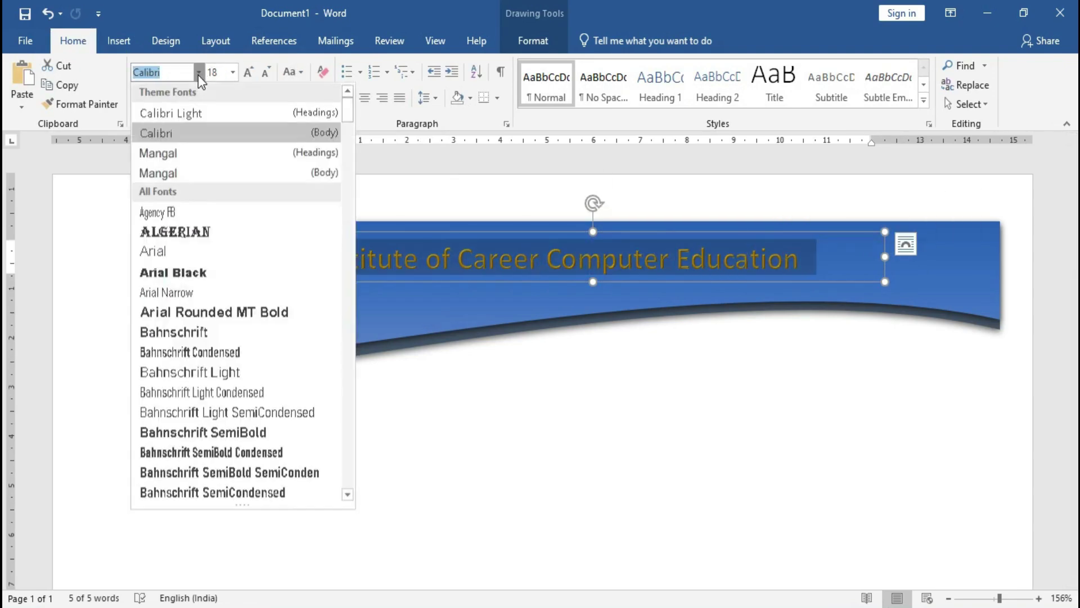
left_click(173, 272)
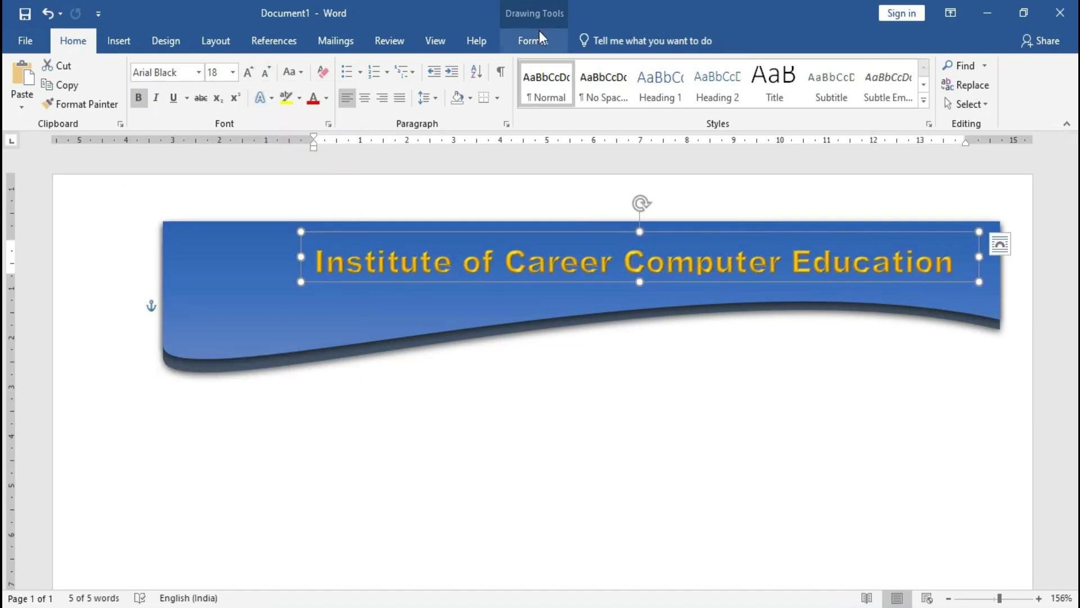
Apply the black WordArt style with white outline and blue hard shadow to the heading.
left_click(540, 45)
left_click(532, 104)
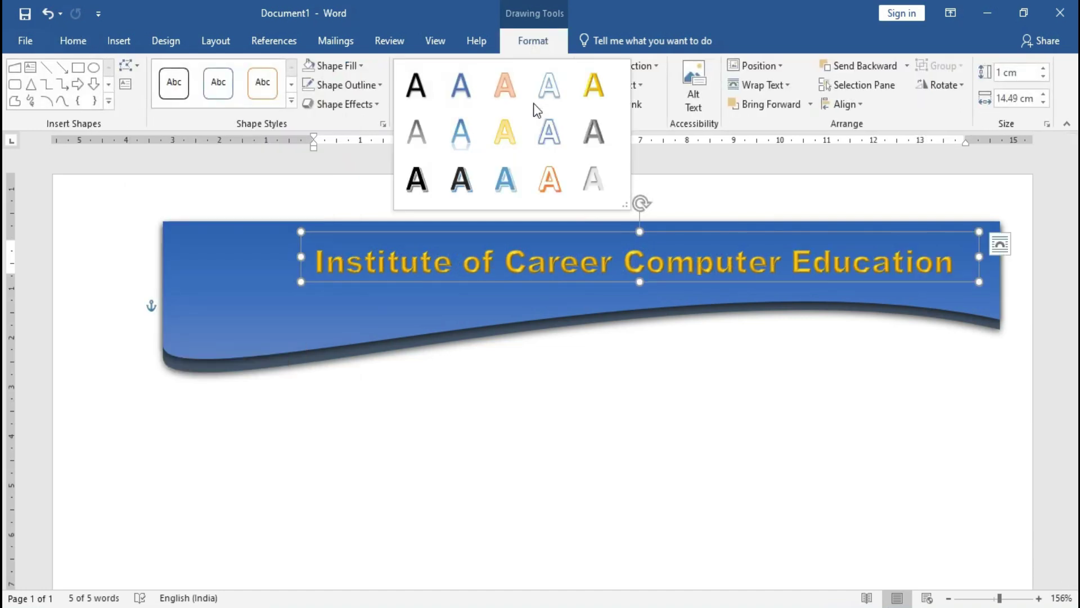
left_click(463, 178)
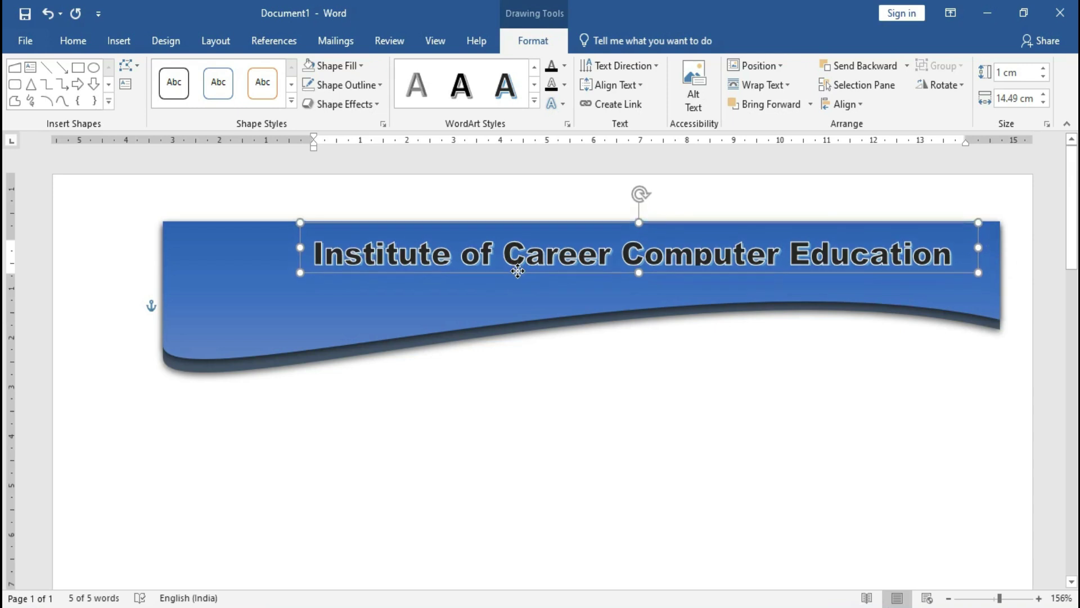
left_click(224, 451)
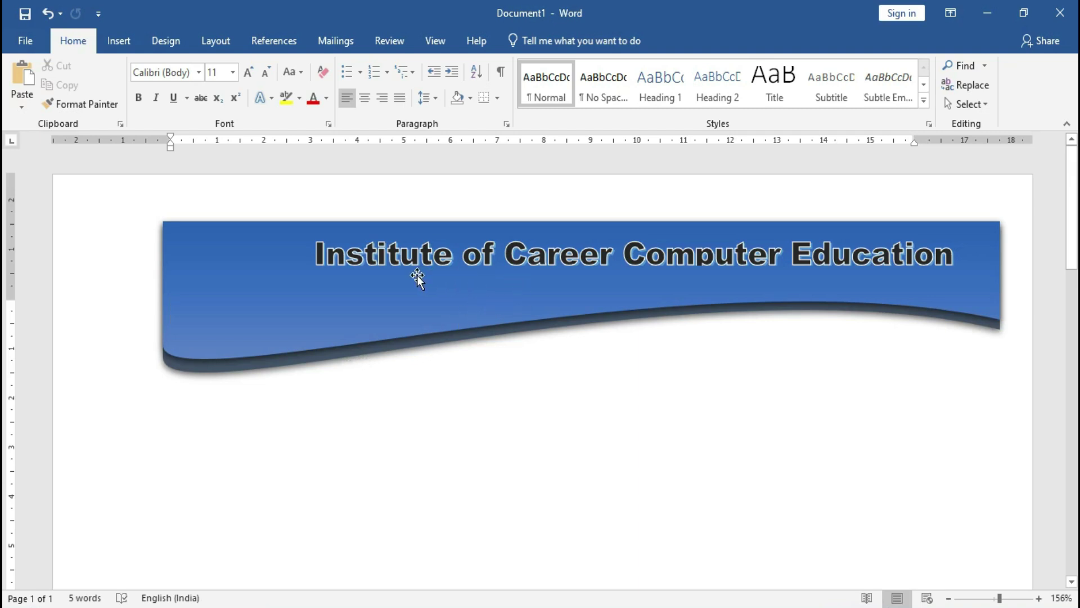
Stretch the wave banner taller and draw a 0.44 × 6.74 cm text box under the heading.
left_click(408, 305)
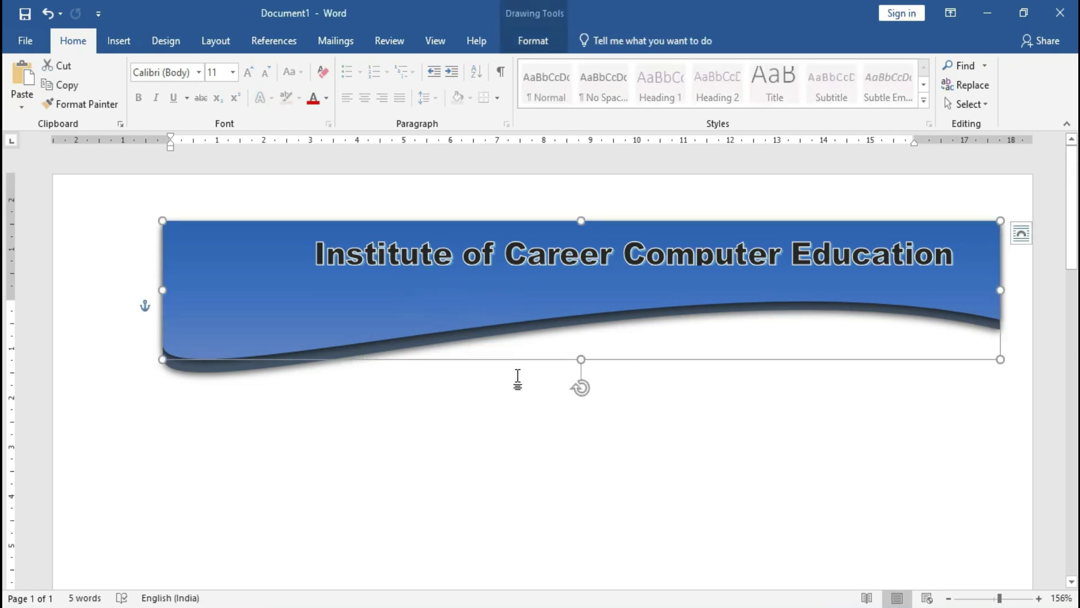
left_click_drag(581, 360, 581, 395)
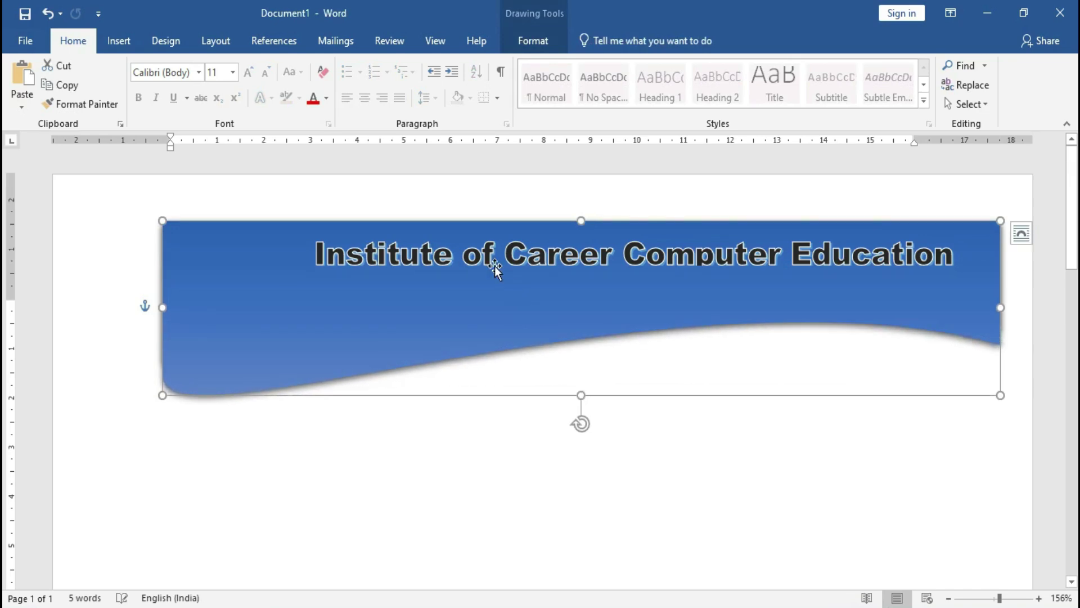
left_click(119, 42)
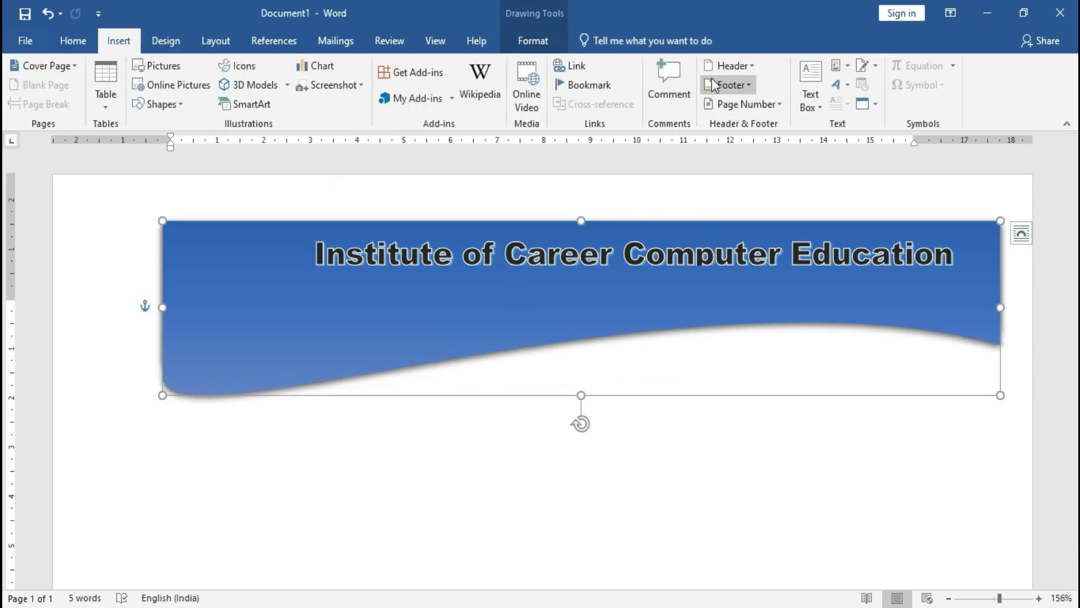
left_click(811, 90)
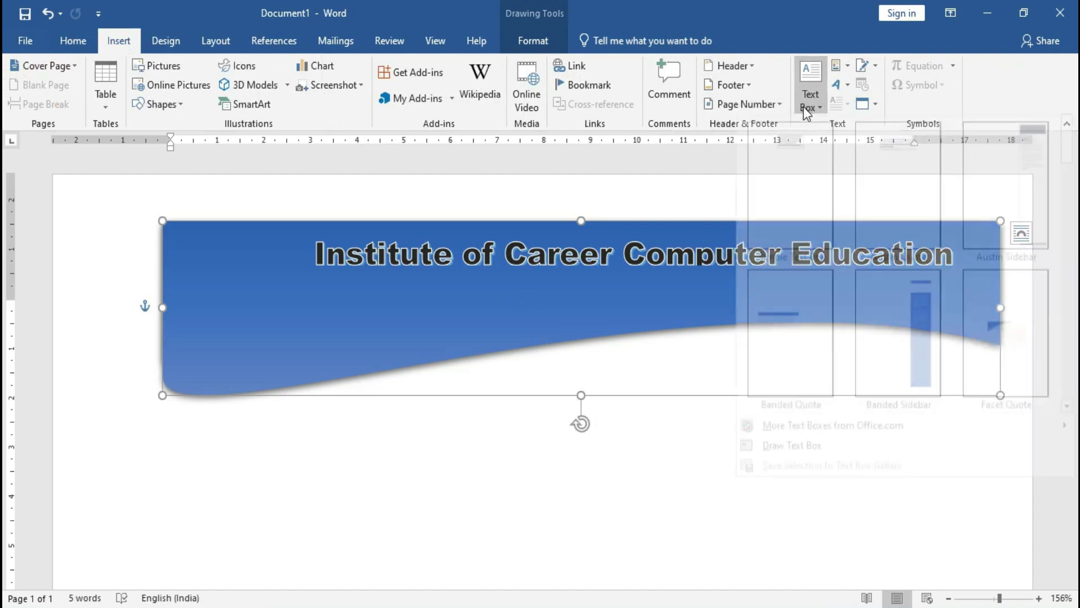
left_click(801, 468)
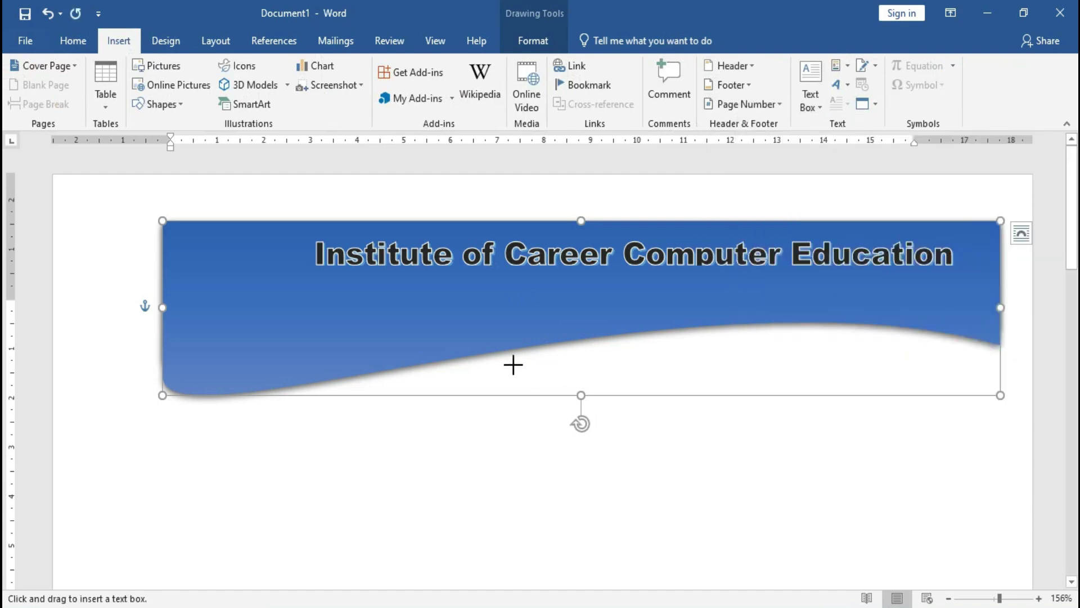
left_click_drag(464, 277, 779, 299)
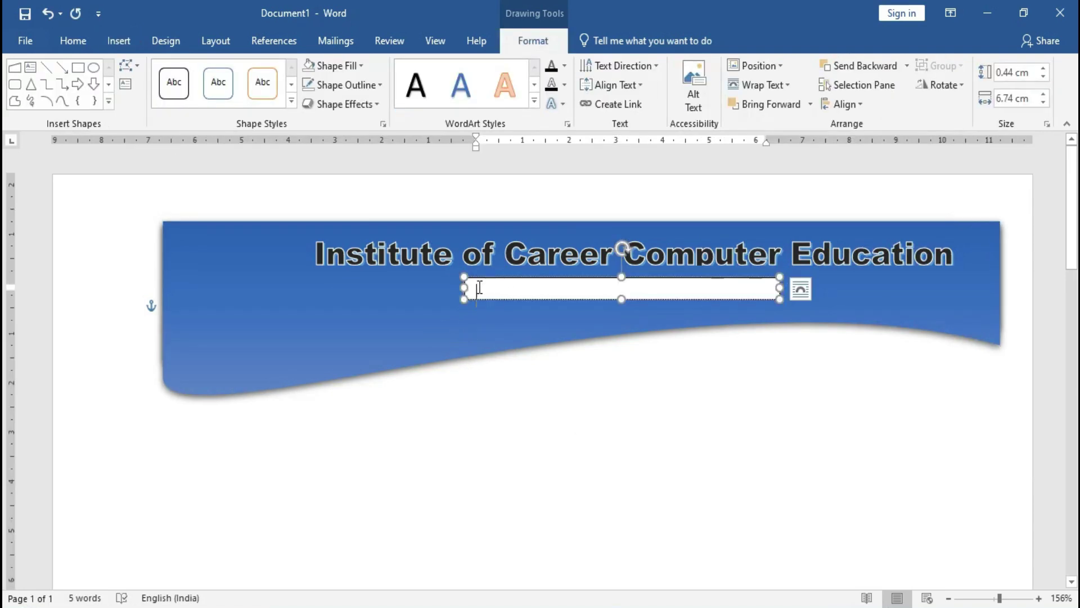
Paste the subtitle 'Step by Step Success in Life' and remove the box's fill and outline.
key("ctrl+v")
left_click(362, 65)
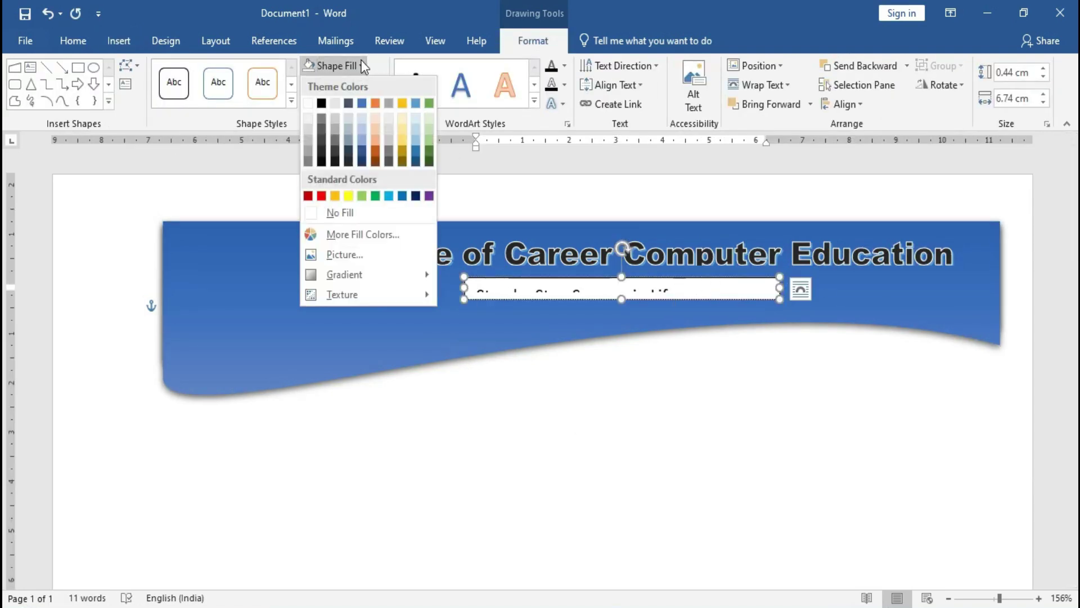
left_click(354, 212)
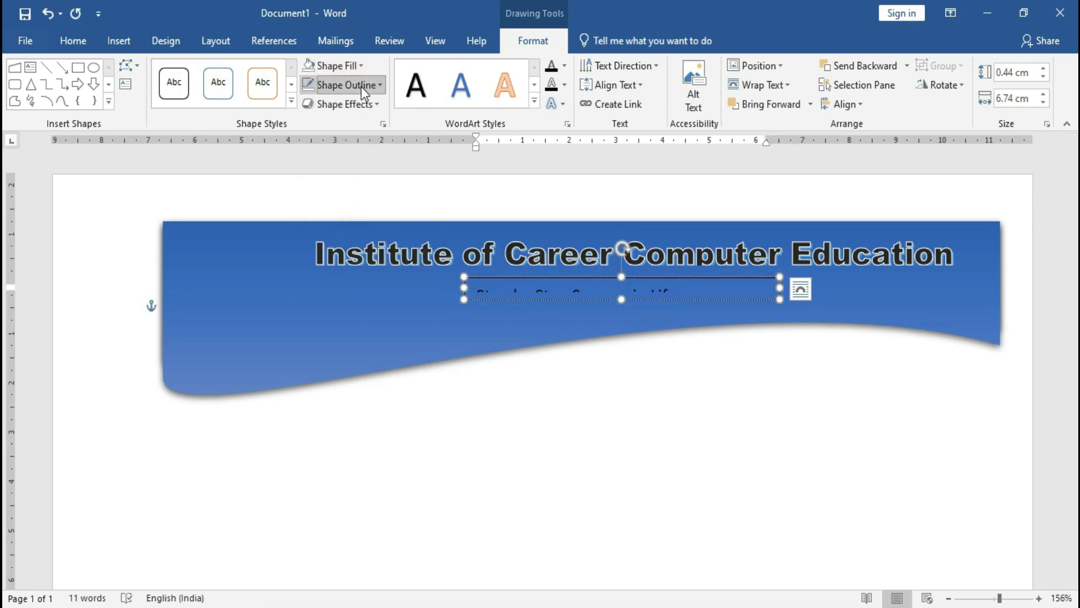
left_click(361, 85)
left_click(350, 232)
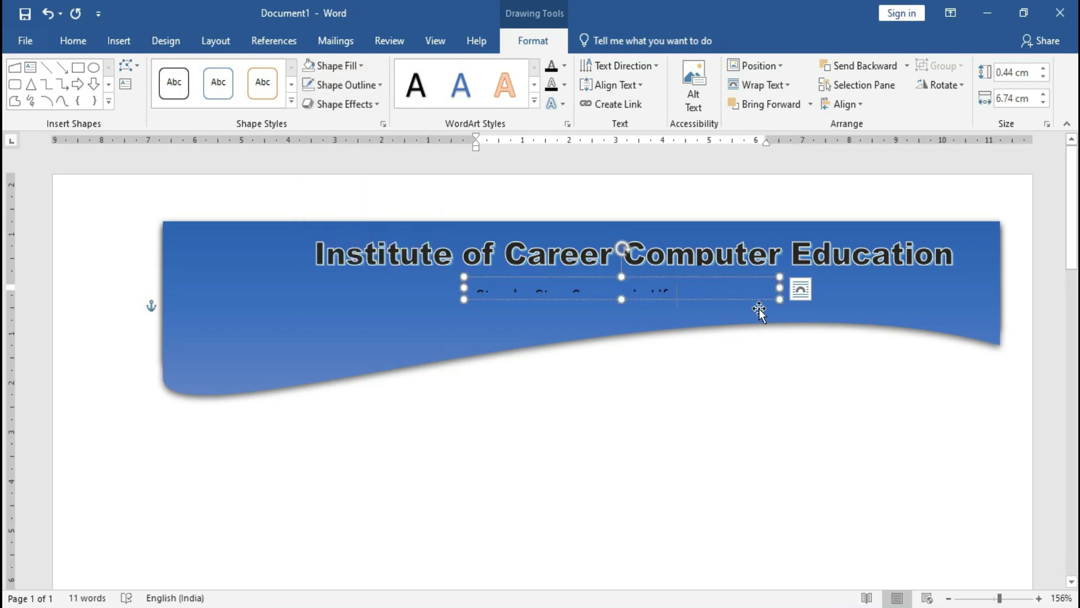
Enlarge the subtitle box and set its text in centred Arial Rounded MT Bold.
left_click_drag(778, 287, 870, 287)
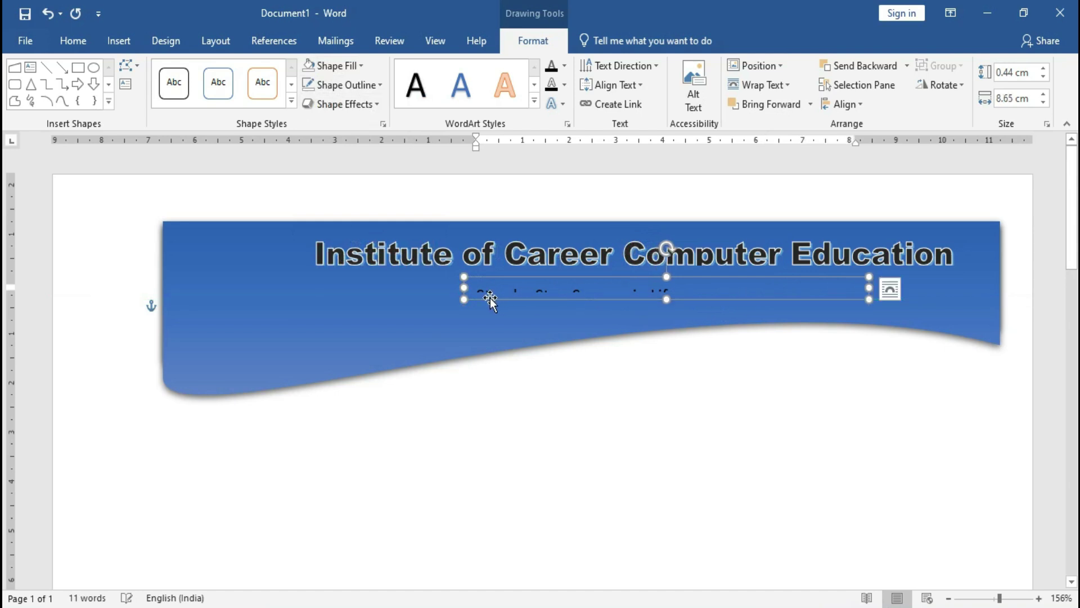
left_click_drag(461, 286, 398, 288)
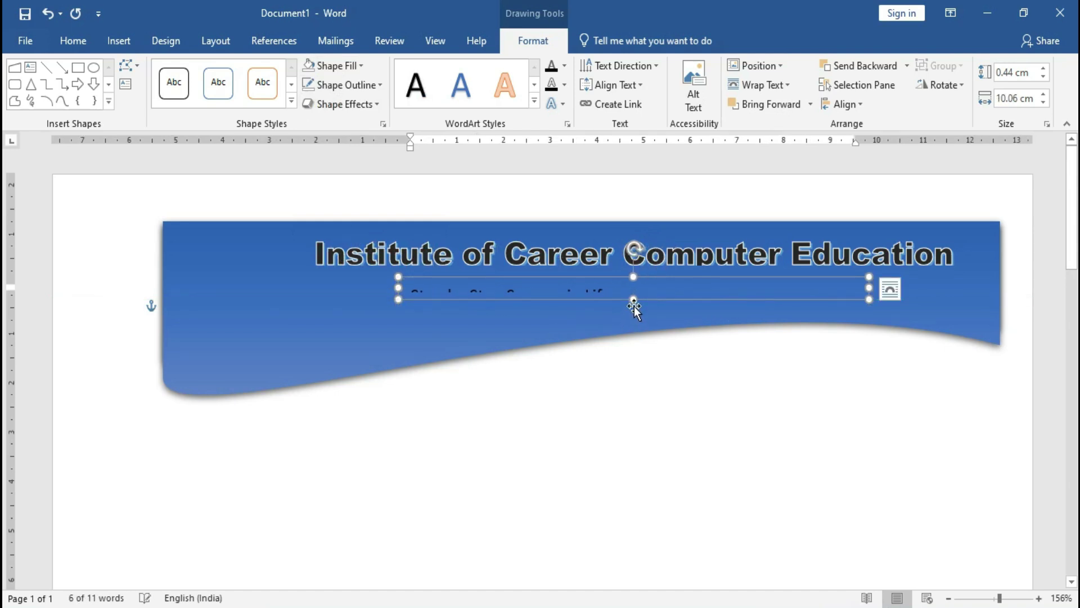
left_click_drag(634, 299, 633, 313)
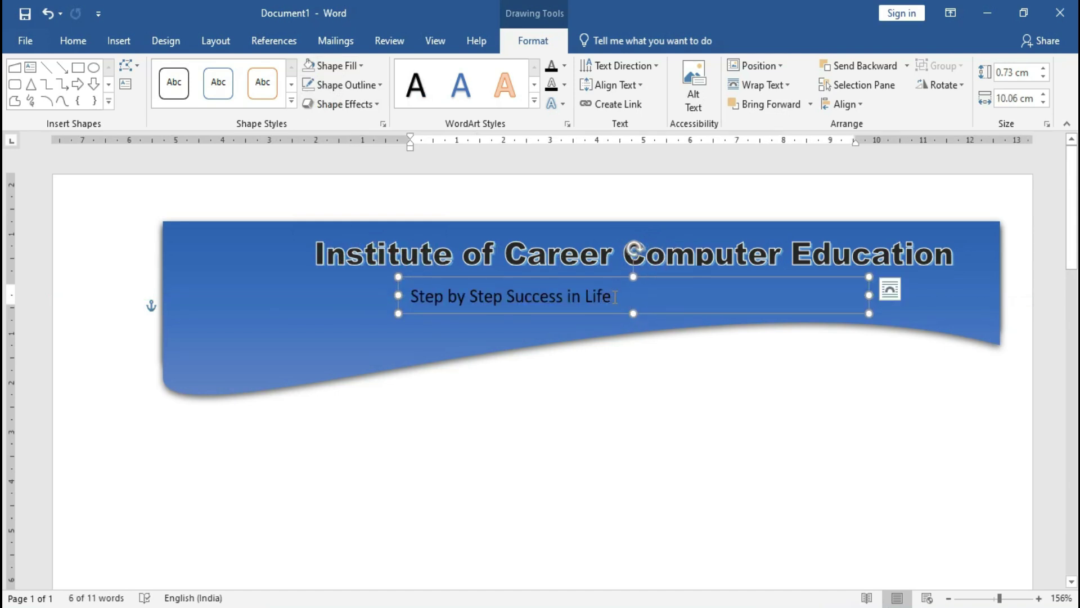
triple_click(615, 297)
left_click(73, 40)
left_click(199, 73)
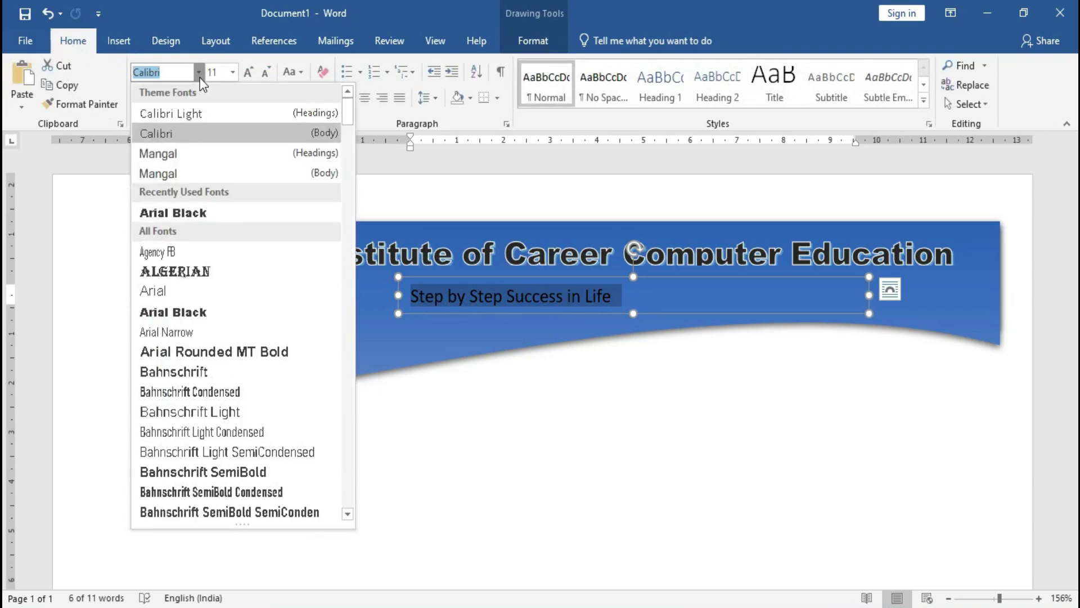
left_click(194, 353)
left_click(371, 100)
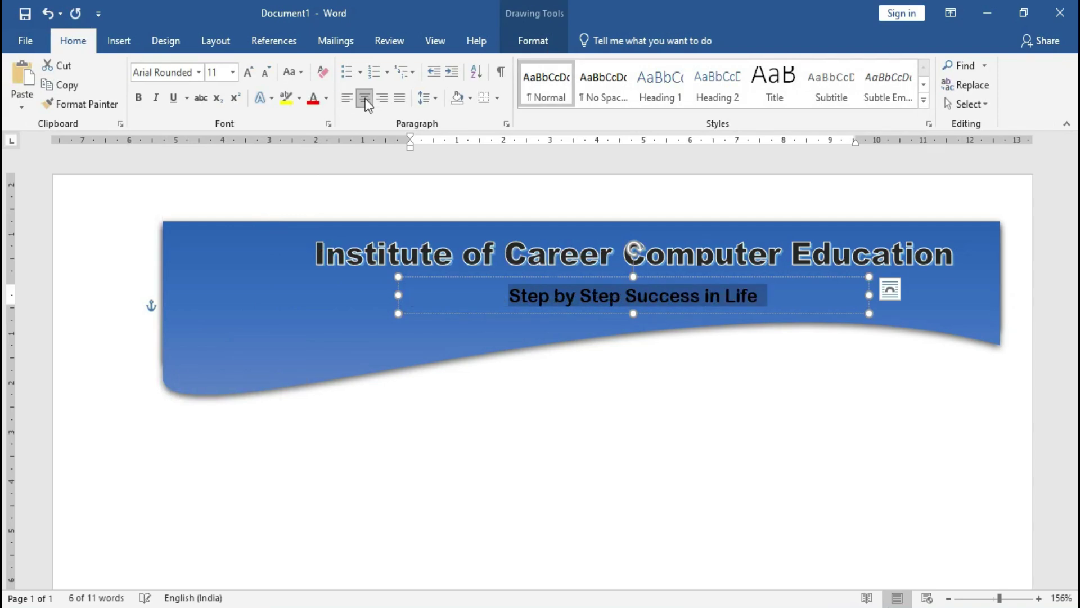
Narrow the subtitle box and move it up under the title.
left_click_drag(867, 292, 831, 295)
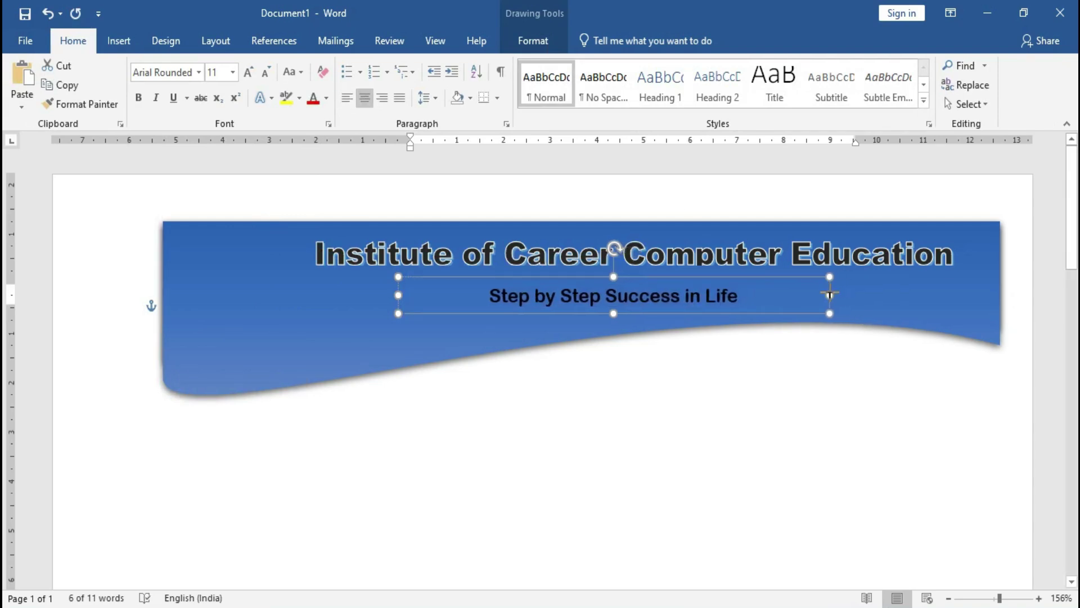
left_click_drag(607, 285, 598, 265)
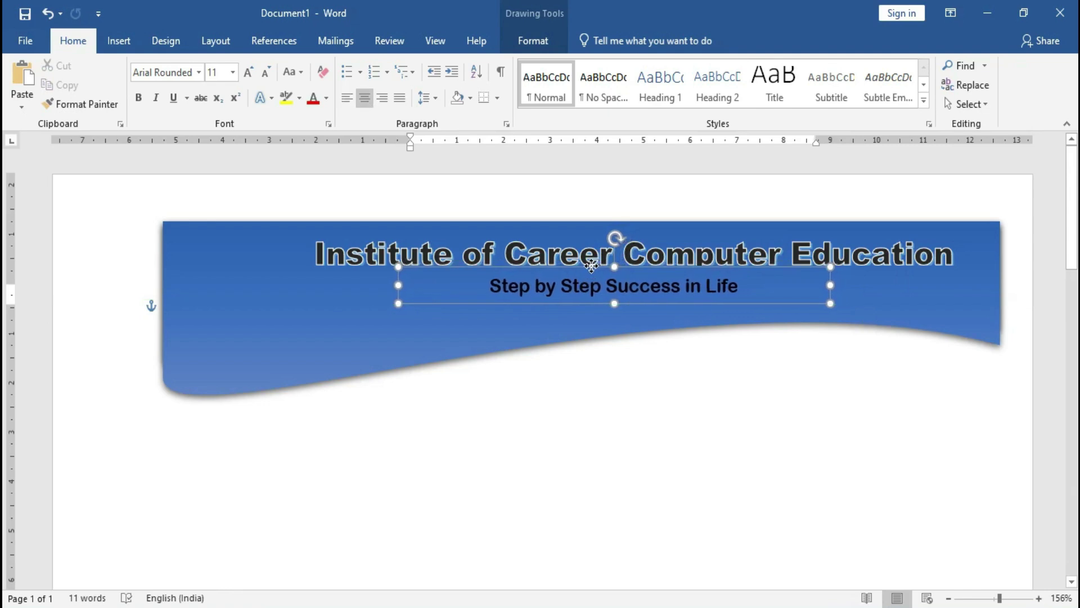
left_click_drag(598, 266, 628, 265)
key("ctrl+z")
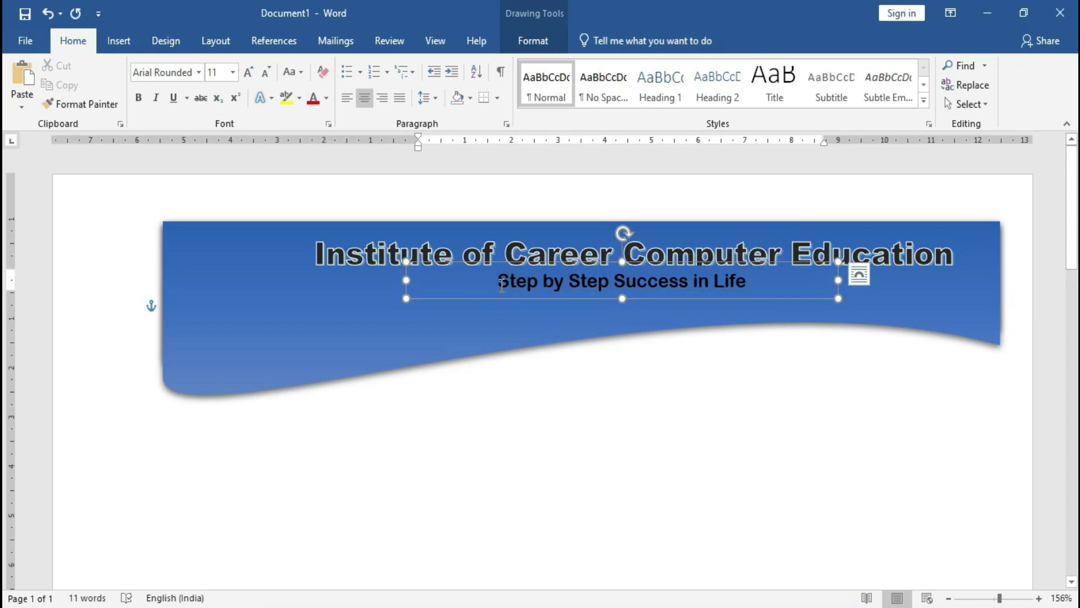
left_click_drag(502, 285, 754, 284)
Apply the gray inner-shadow WordArt style to 'Step by Step Success in Life'.
left_click(533, 40)
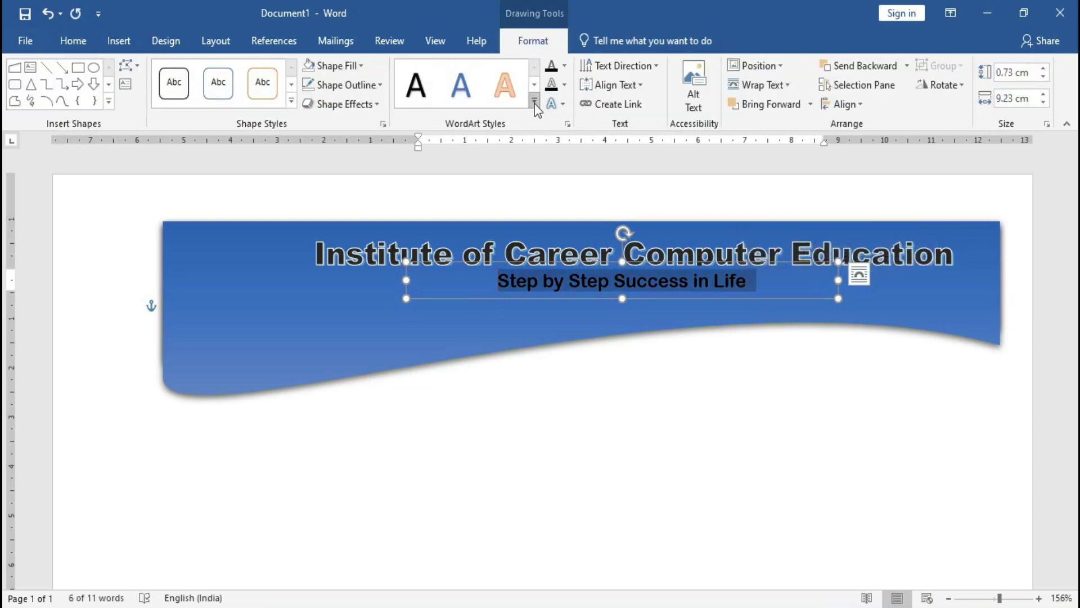
left_click(564, 105)
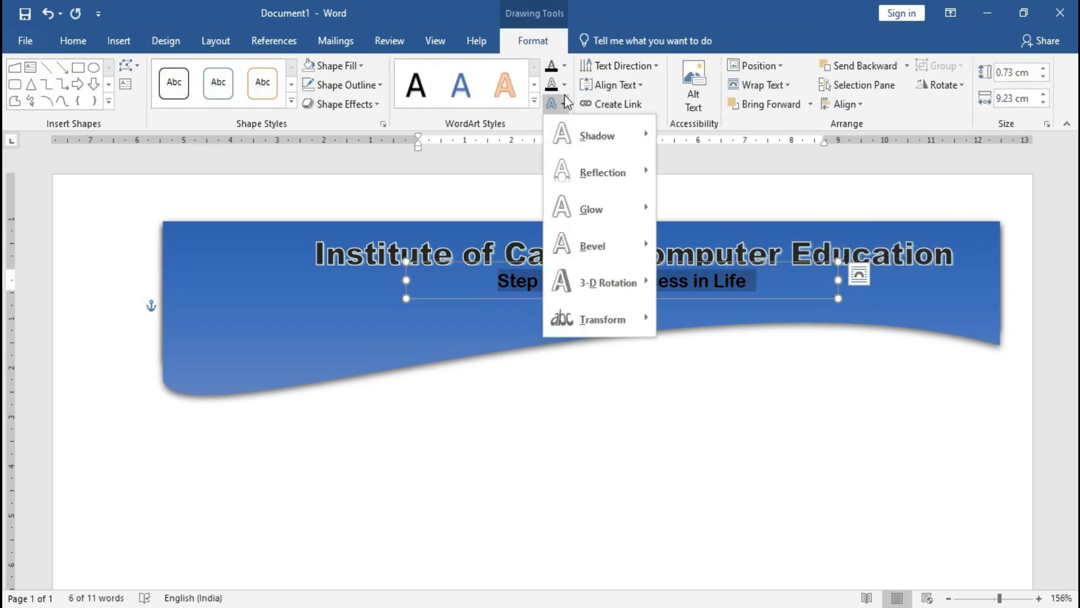
left_click(534, 101)
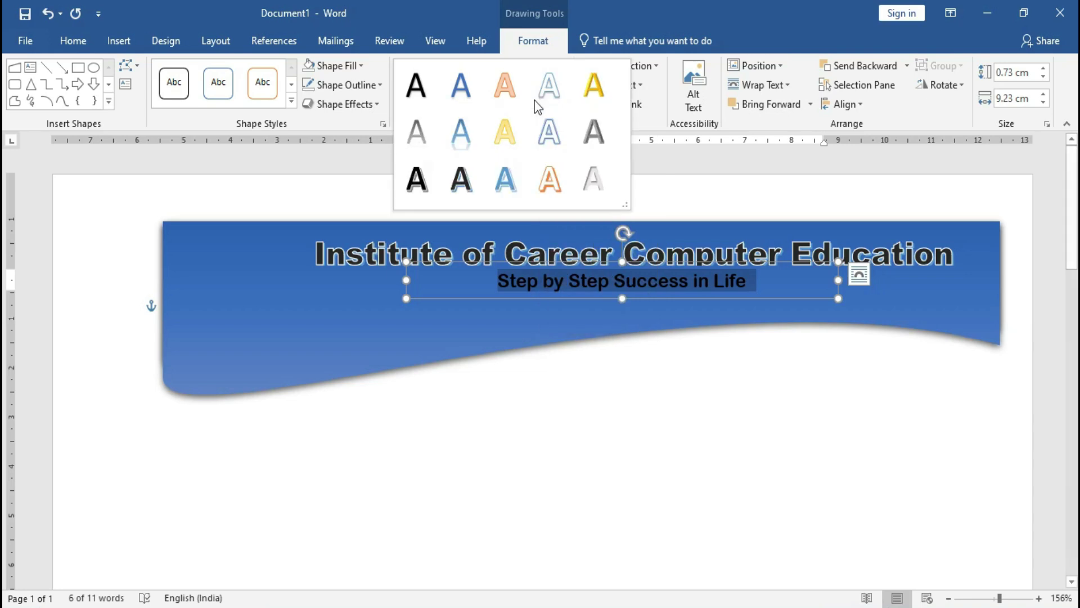
left_click(592, 181)
left_click(393, 456)
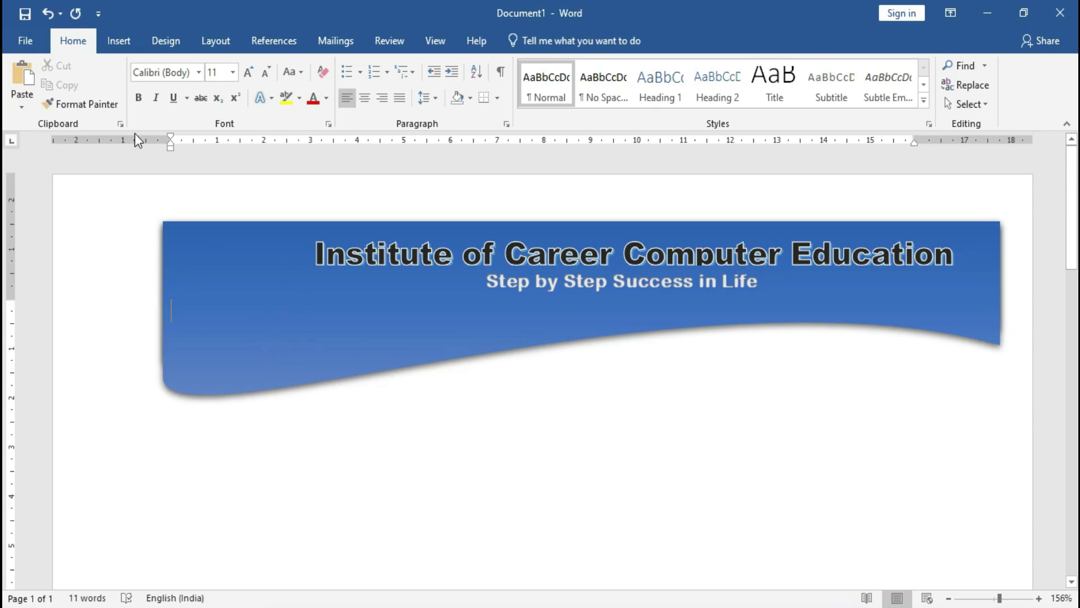
Insert computer.jpg from Downloads and shrink it to about a third of its size.
left_click(119, 40)
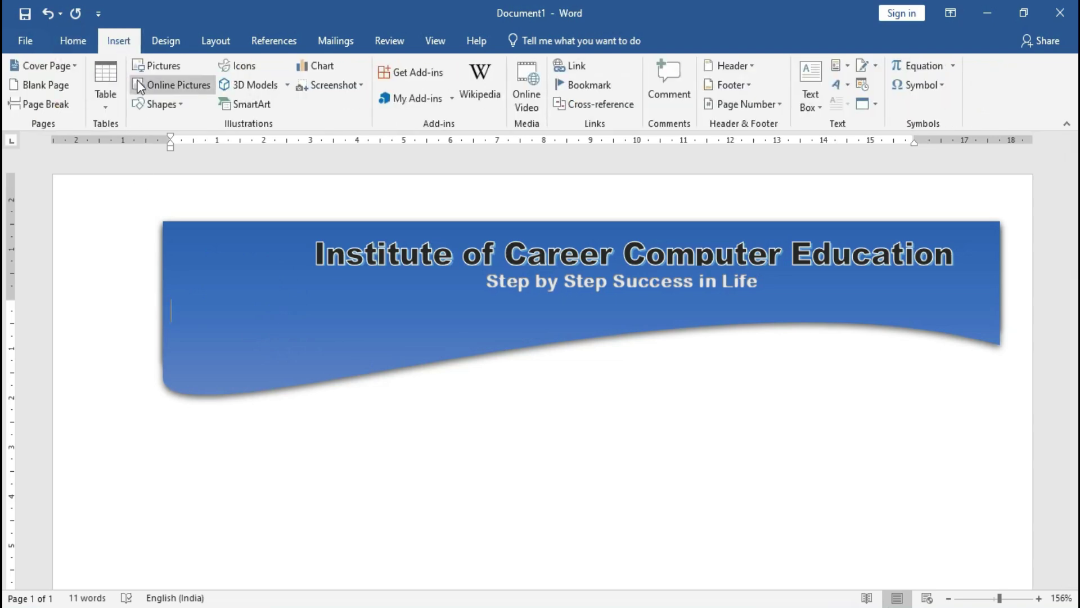
left_click(151, 65)
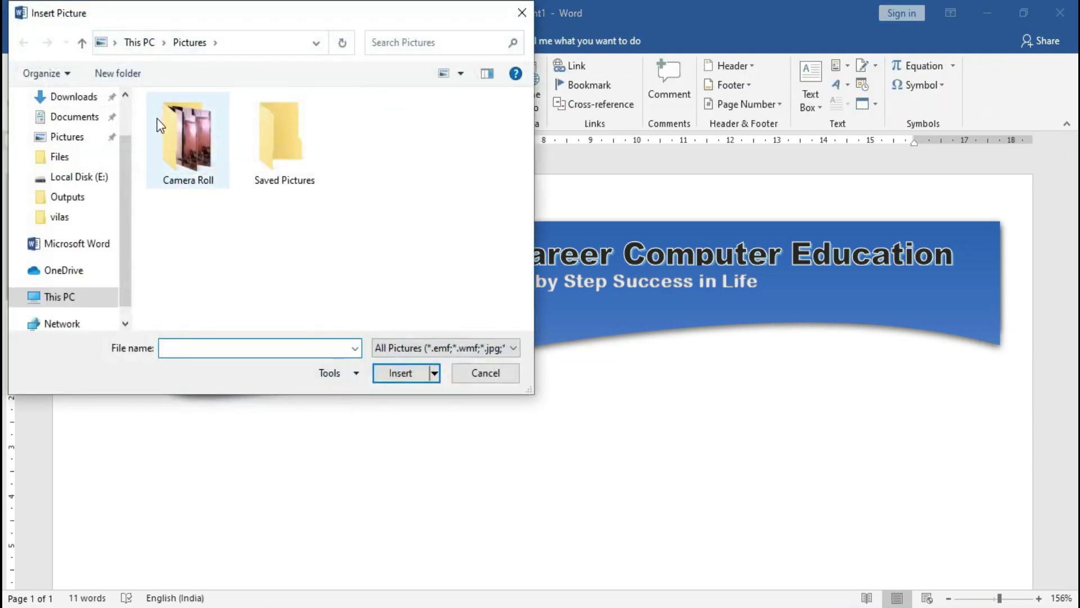
mouse_move(67, 137)
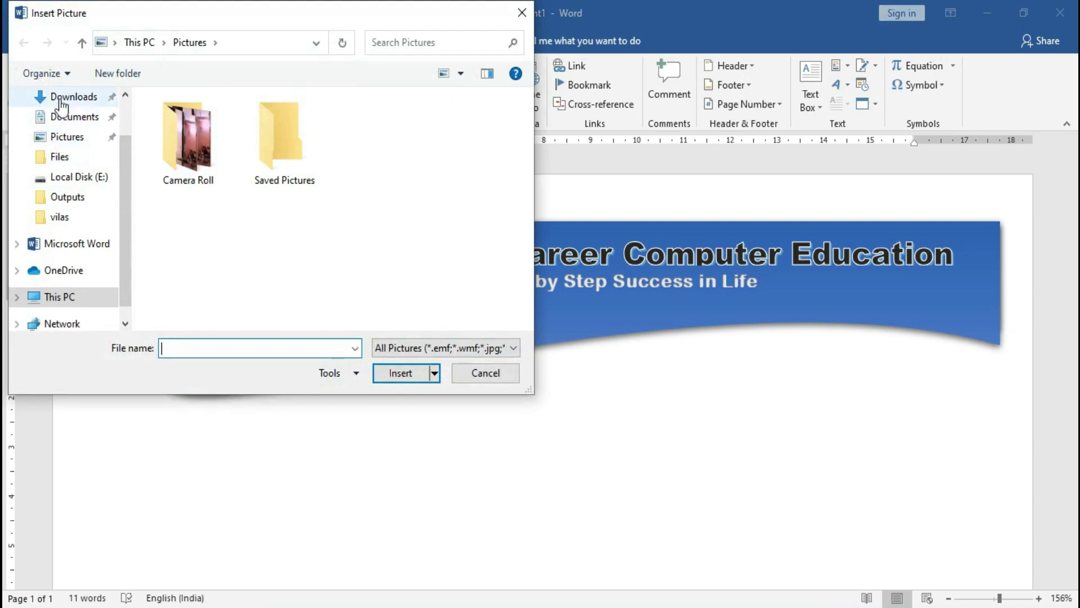
left_click(62, 98)
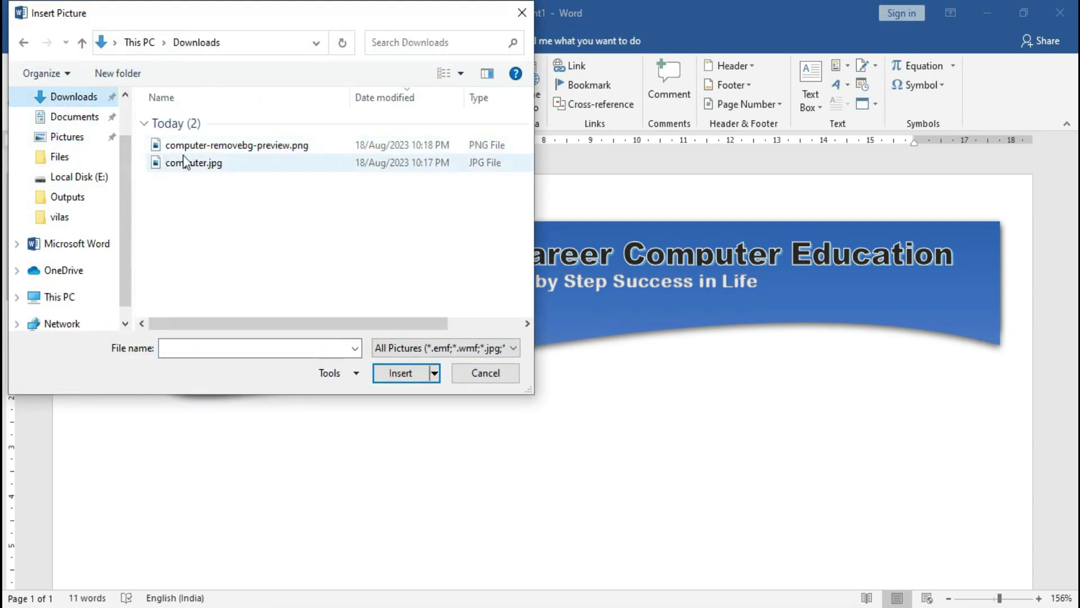
double_click(179, 167)
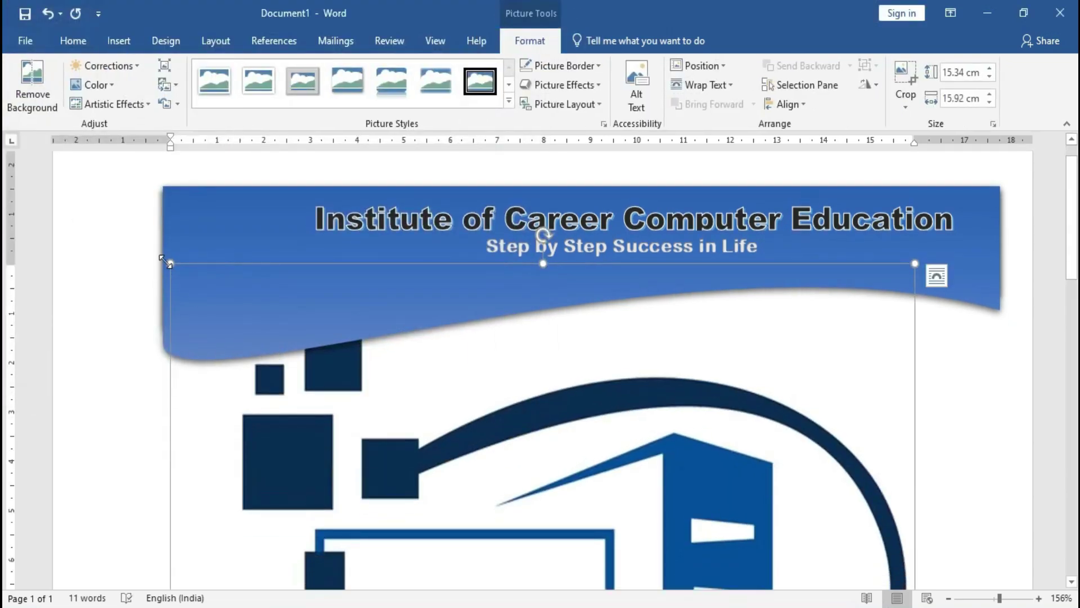
left_click_drag(165, 260, 181, 358)
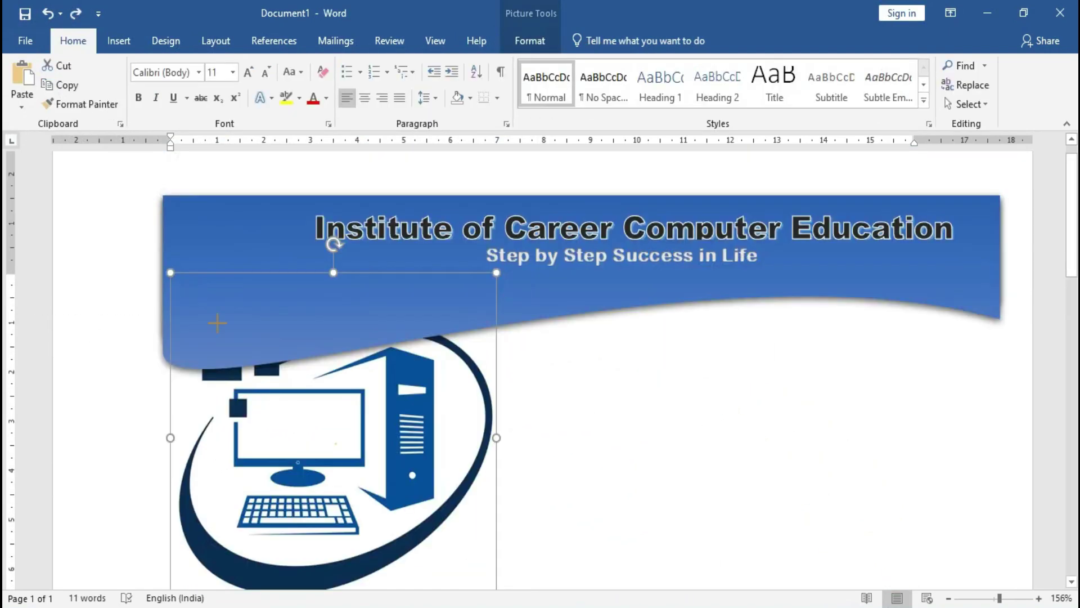
left_click_drag(497, 588, 326, 437)
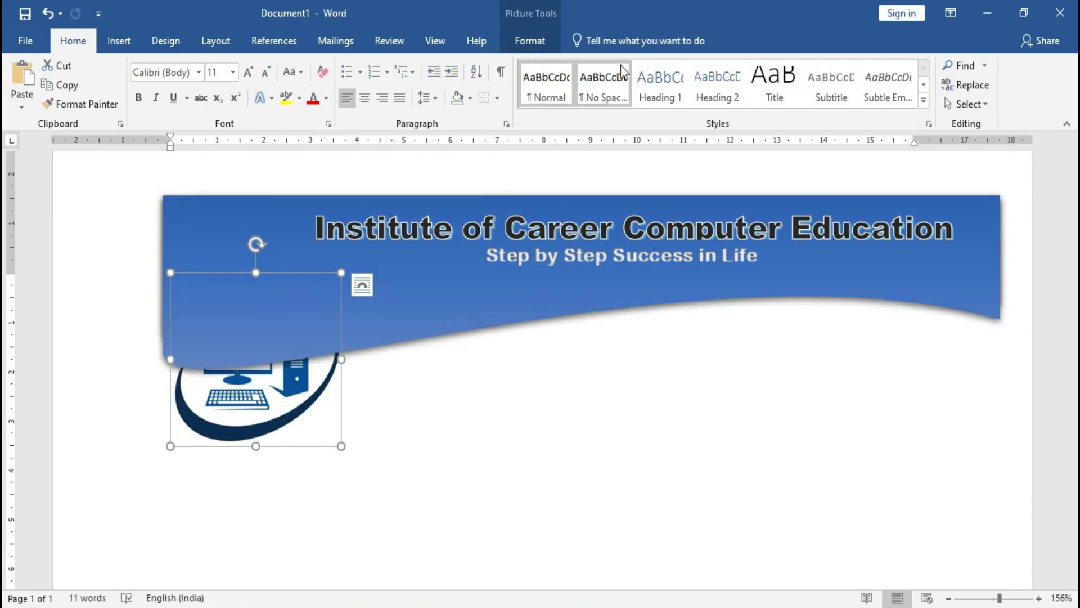
Set the logo to In Front of Text and place it at the banner's left end.
left_click(532, 41)
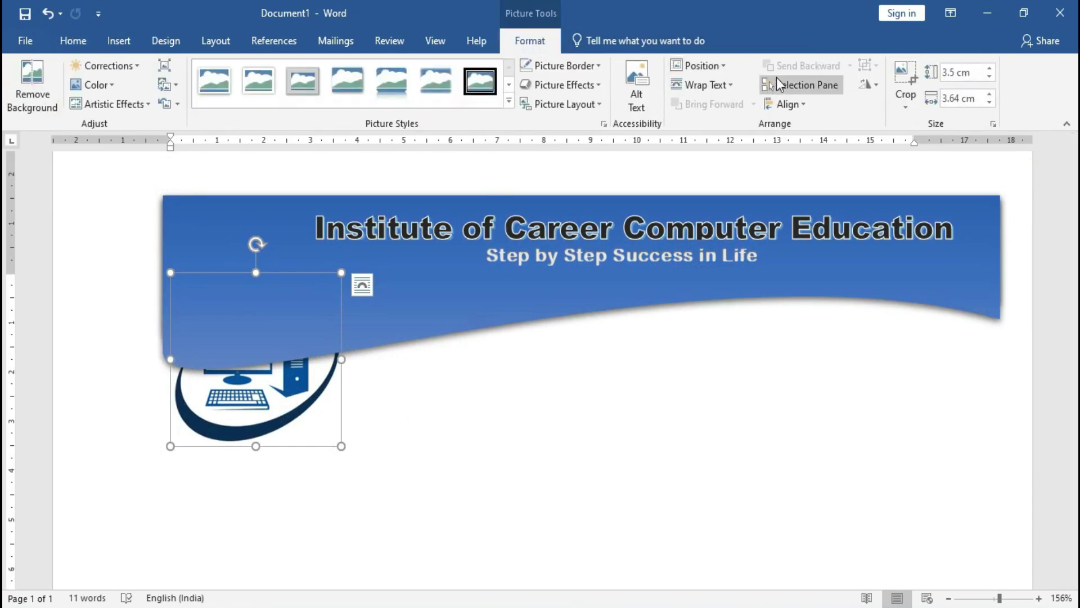
left_click(702, 84)
left_click(710, 138)
left_click_drag(301, 290, 297, 304)
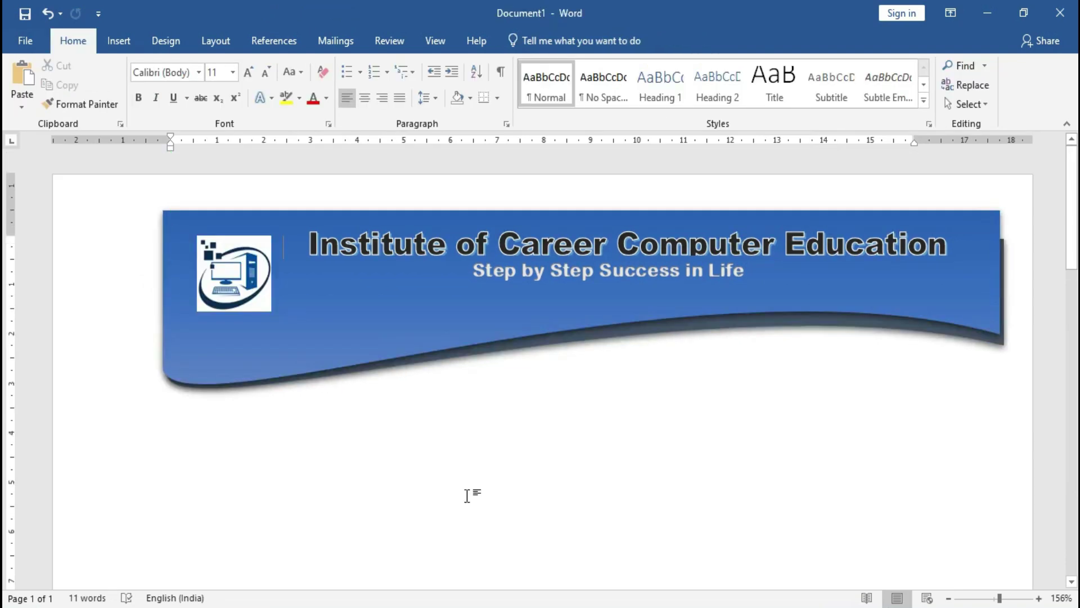
left_click_drag(253, 281, 263, 276)
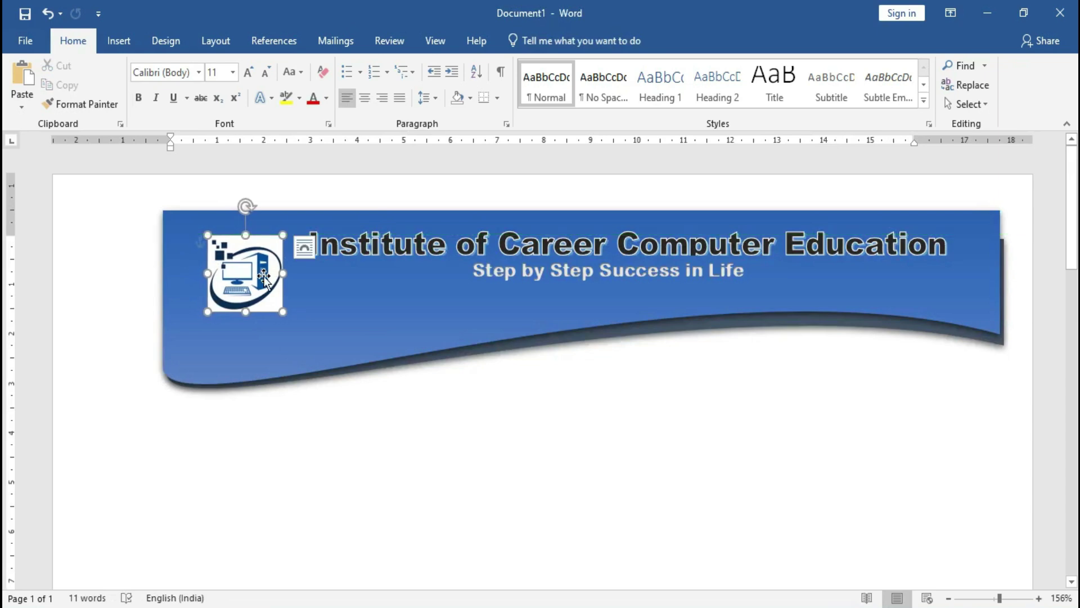
left_click(121, 42)
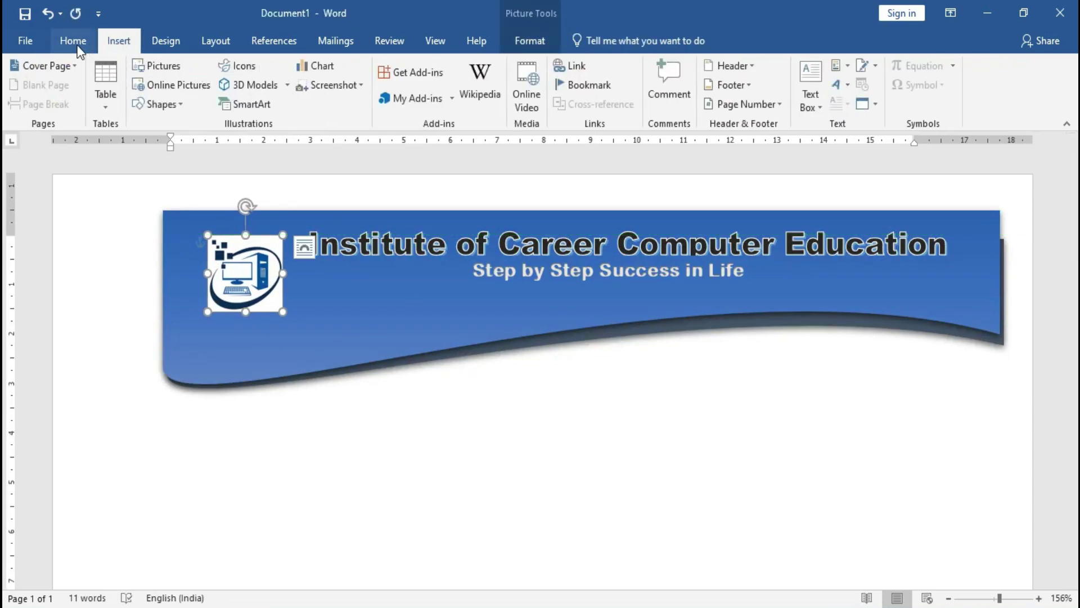
Draw a yellow horizontal line across the banner beneath the subtitle.
left_click(164, 104)
left_click(171, 142)
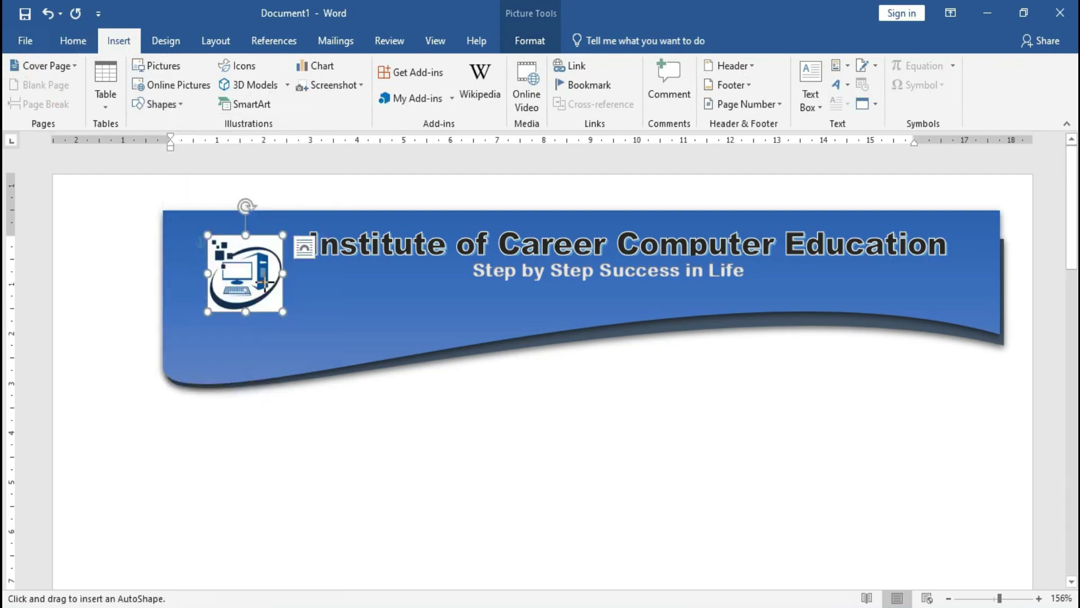
left_click_drag(294, 300, 971, 290)
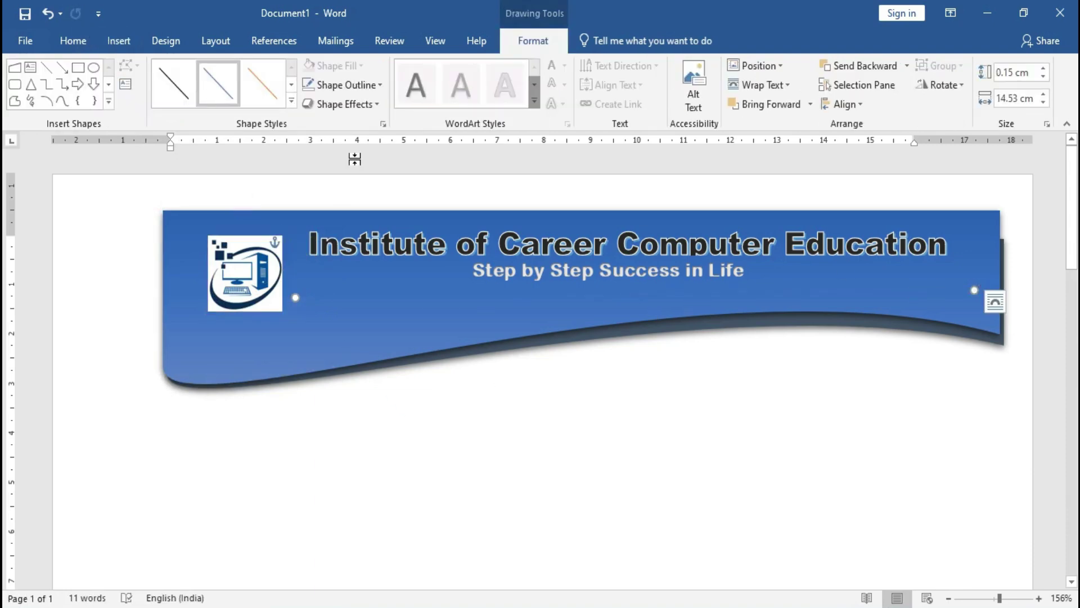
left_click(306, 106)
left_click(345, 217)
key("Escape")
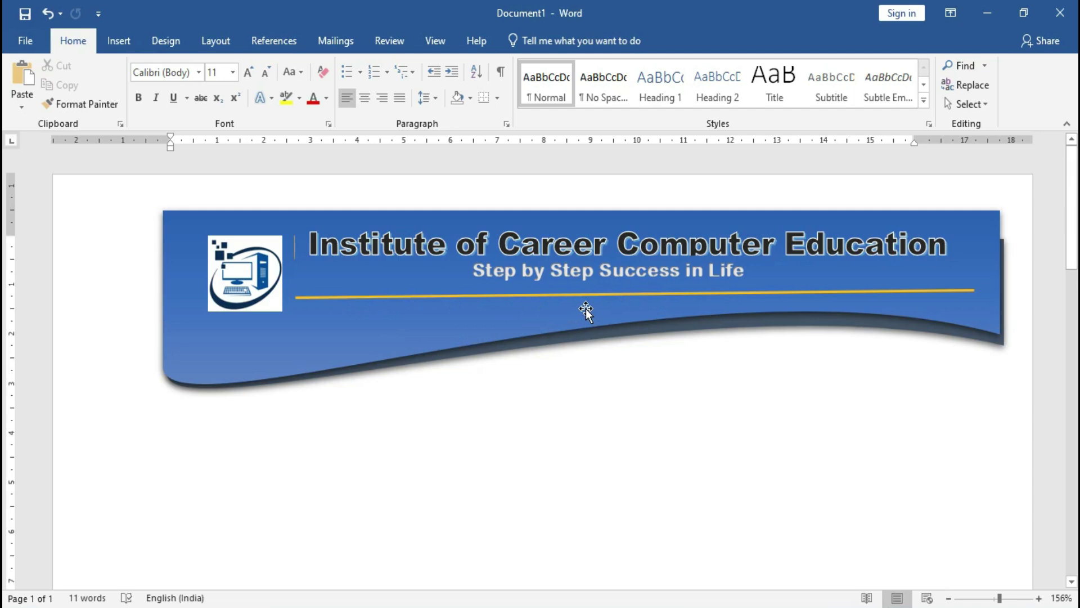
left_click(119, 42)
Draw a text box below the banner and paste the e-mail, mobile and website contact line.
left_click(811, 90)
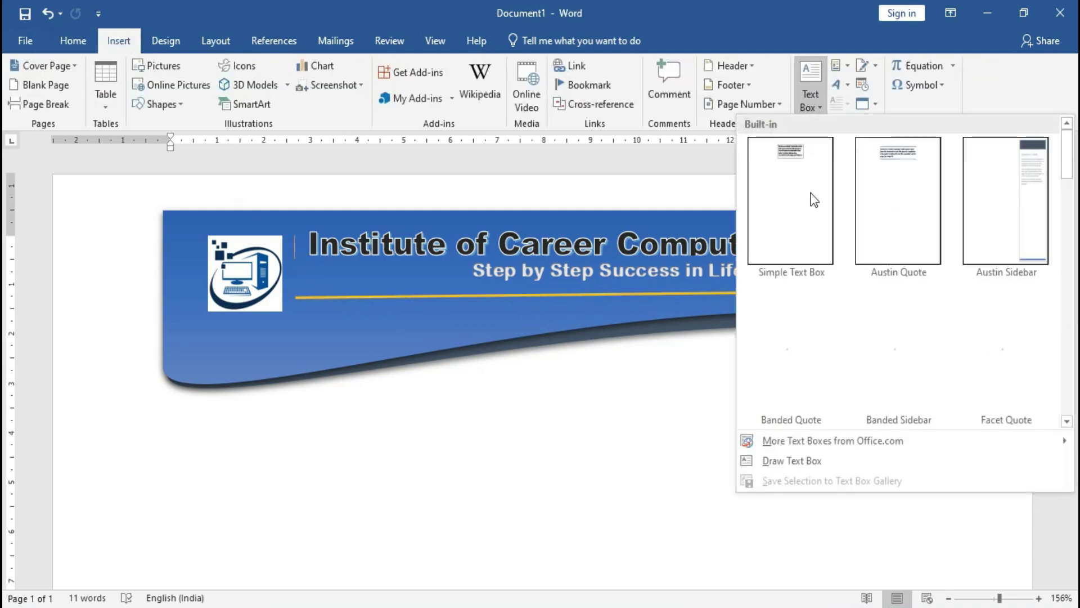
left_click(779, 461)
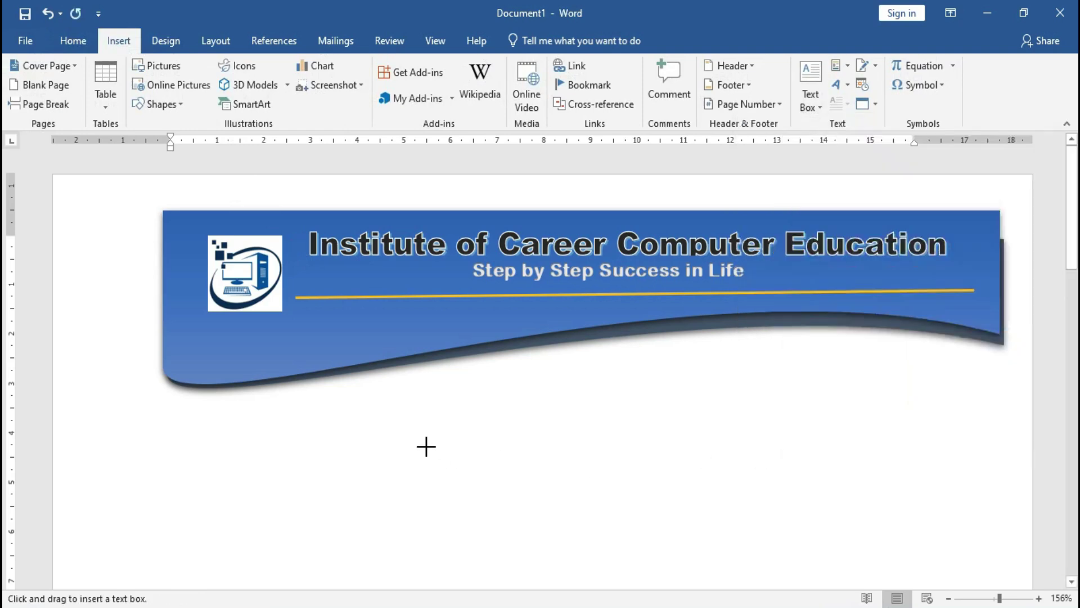
left_click_drag(426, 446, 704, 492)
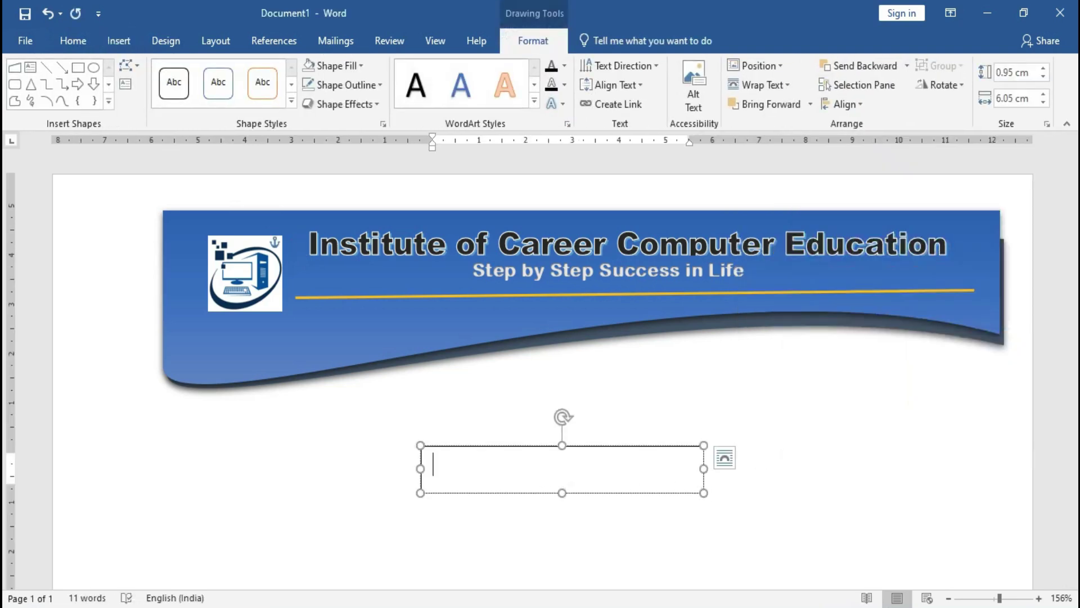
key("ctrl+v")
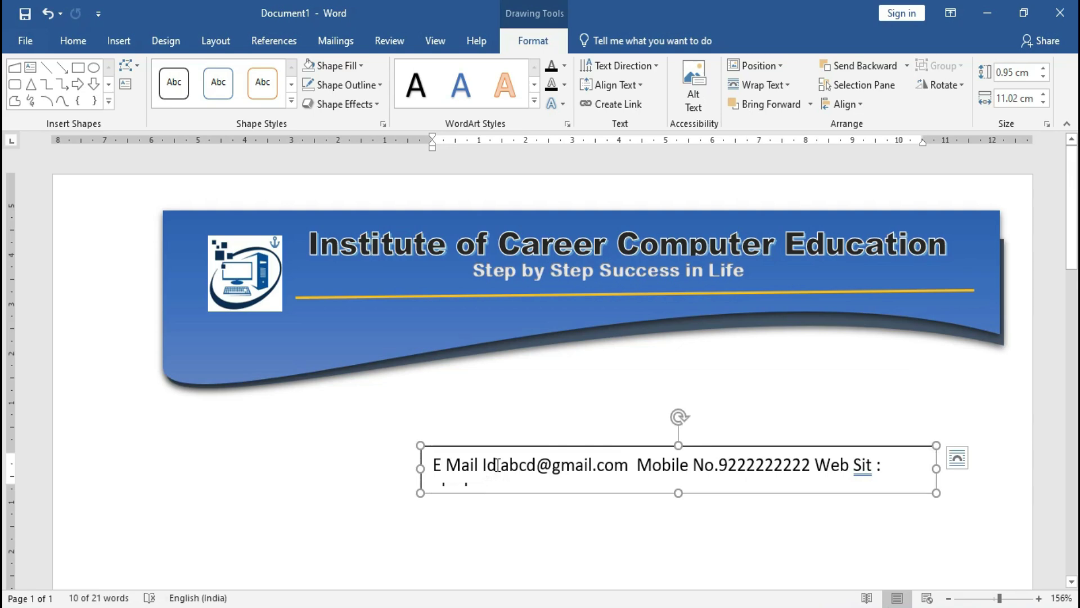
left_click_drag(497, 465, 432, 465)
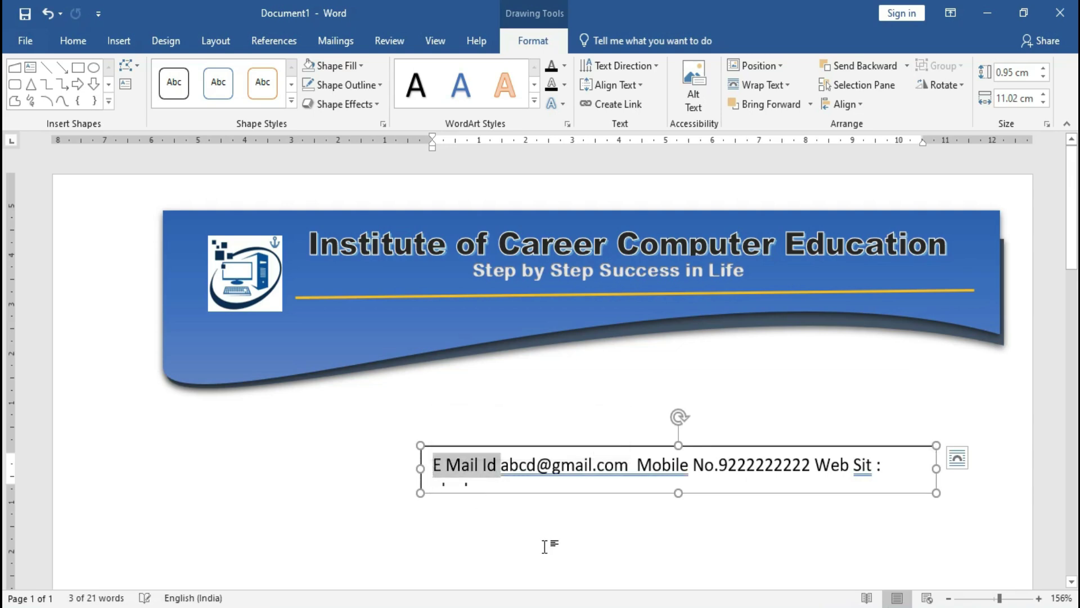
Widen the contact text box to fit the whole line and shift it left and up.
left_click(126, 47)
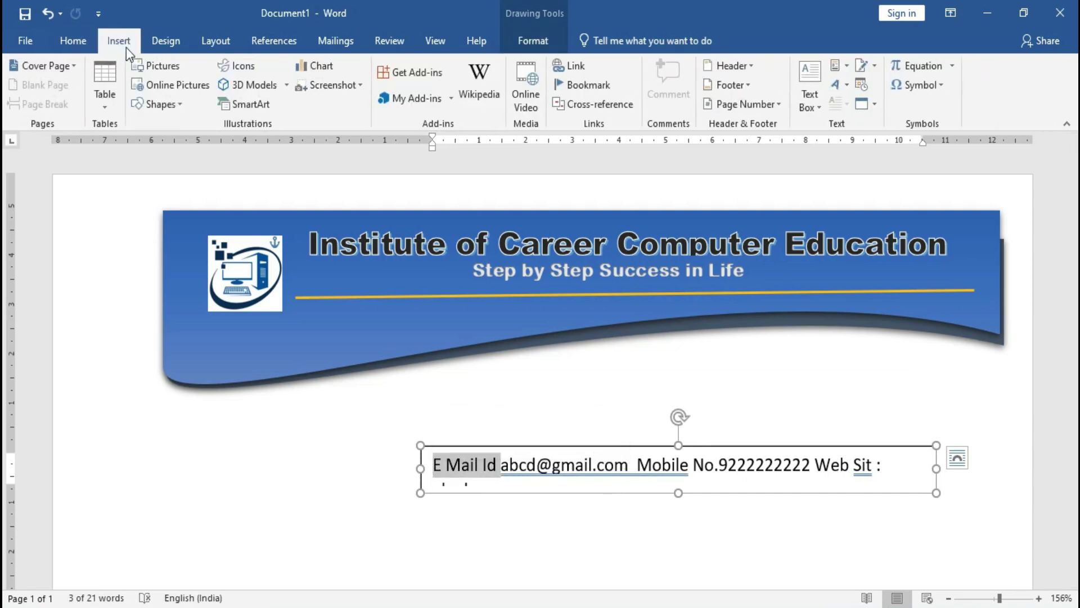
left_click(240, 62)
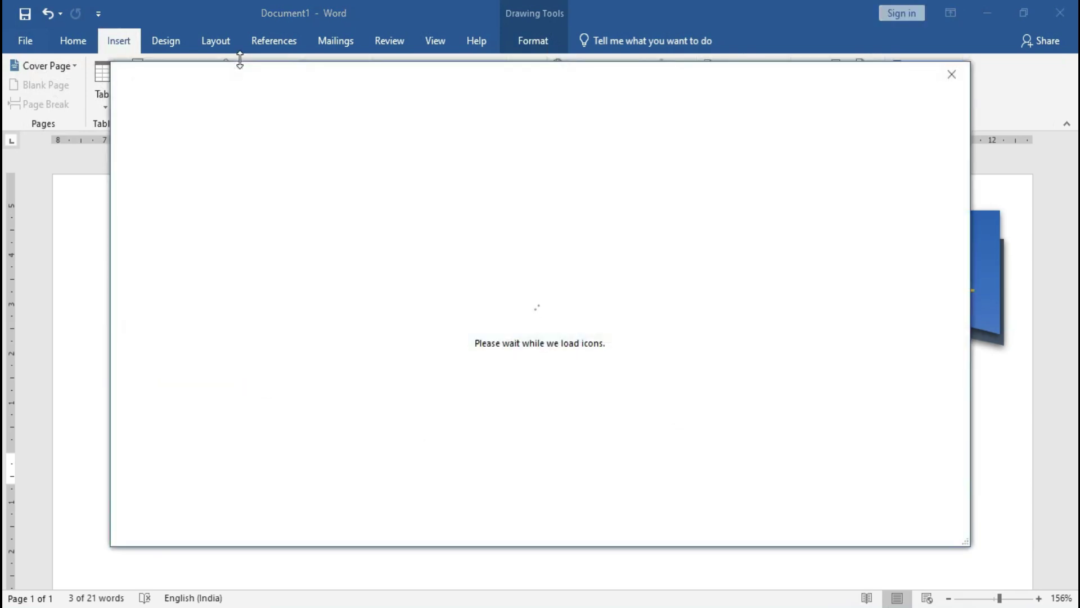
key("Escape")
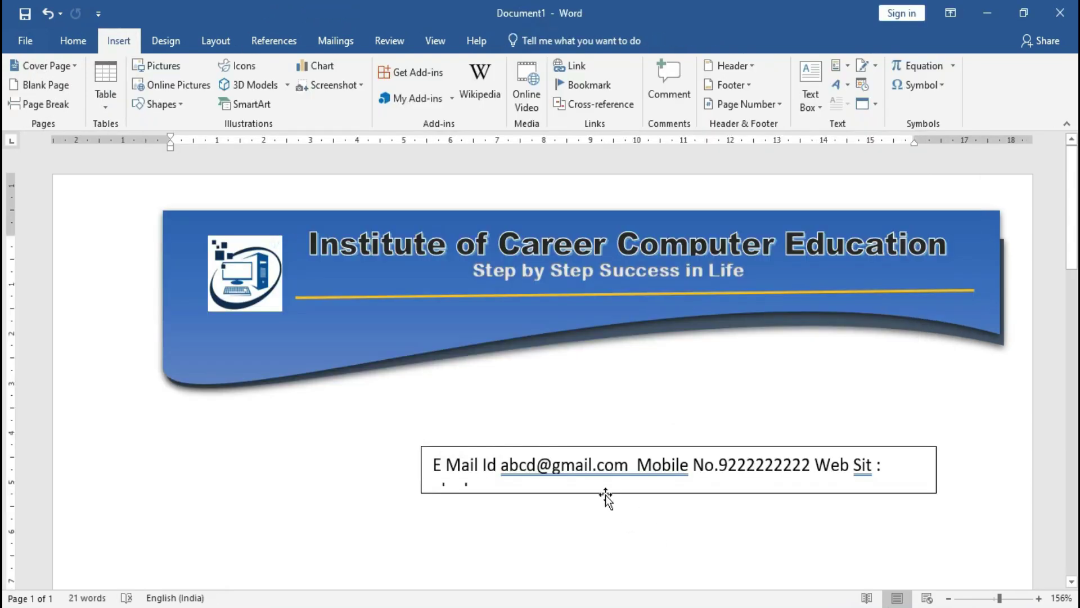
left_click(933, 464)
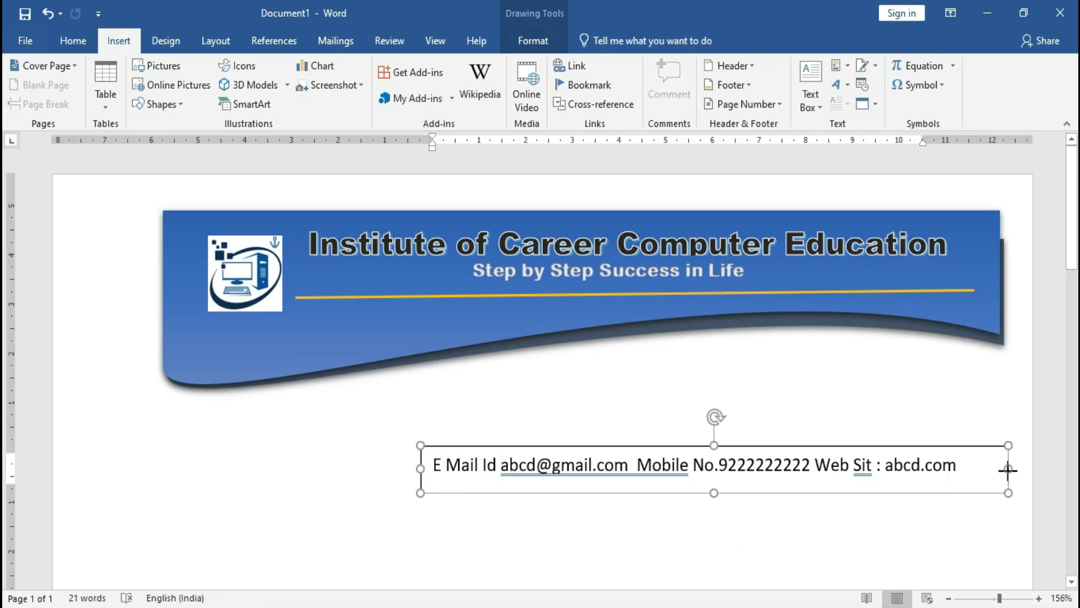
left_click_drag(983, 470, 997, 471)
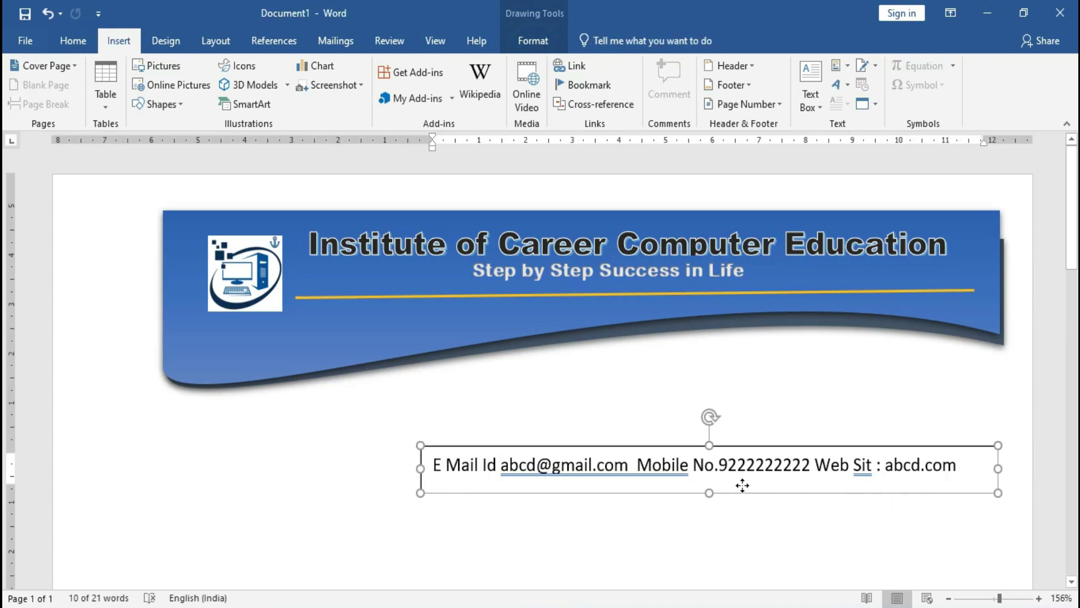
left_click_drag(772, 495, 704, 473)
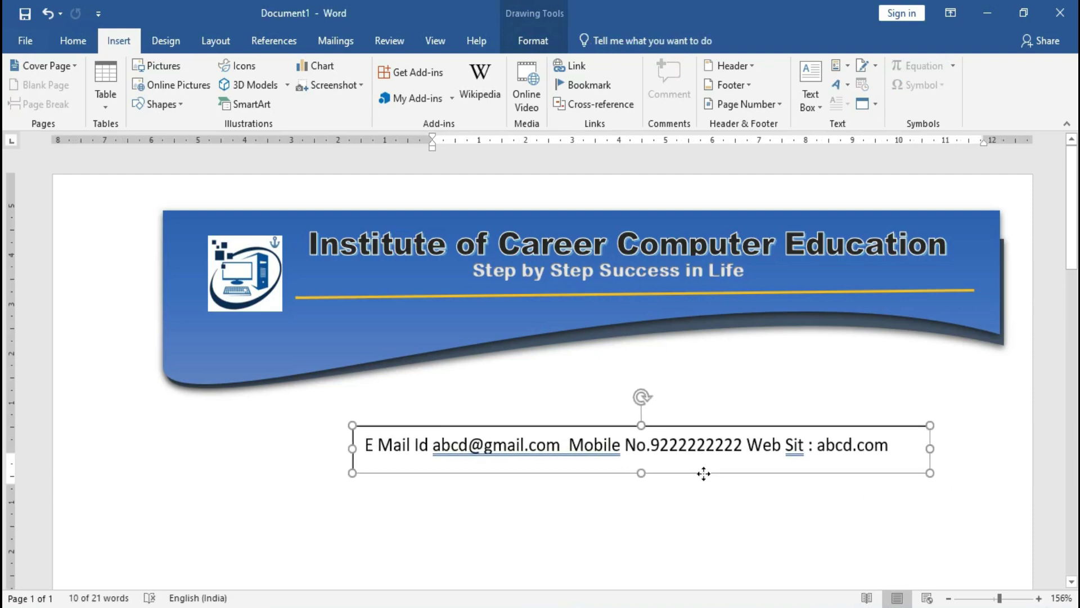
Remove the contact box's fill and outline and move it onto the blue banner.
left_click(527, 40)
left_click(358, 66)
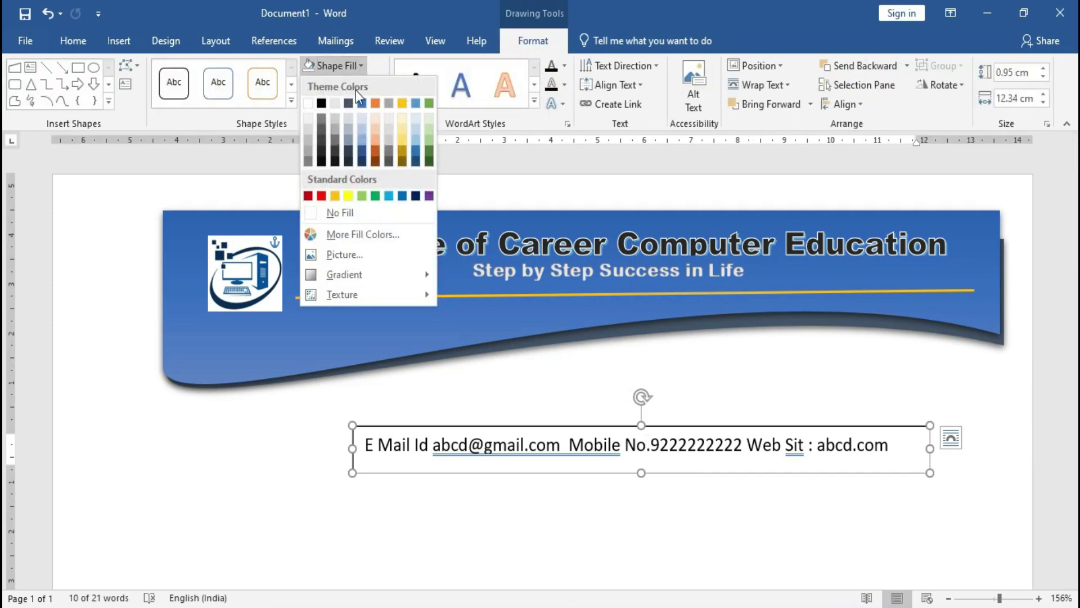
left_click(339, 211)
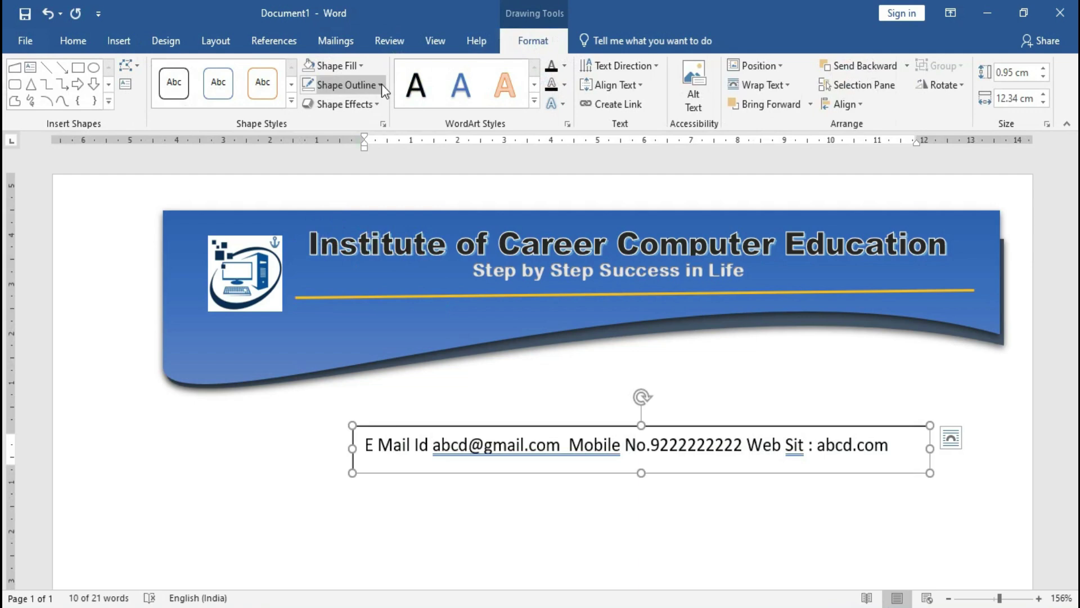
left_click(379, 85)
left_click(346, 232)
mouse_move(437, 434)
left_mouse_down()
mouse_move(408, 290)
mouse_move(381, 295)
left_mouse_up()
Make the contact text 9 pt, bold and white, and delete the word 'Id'.
key("ctrl+a")
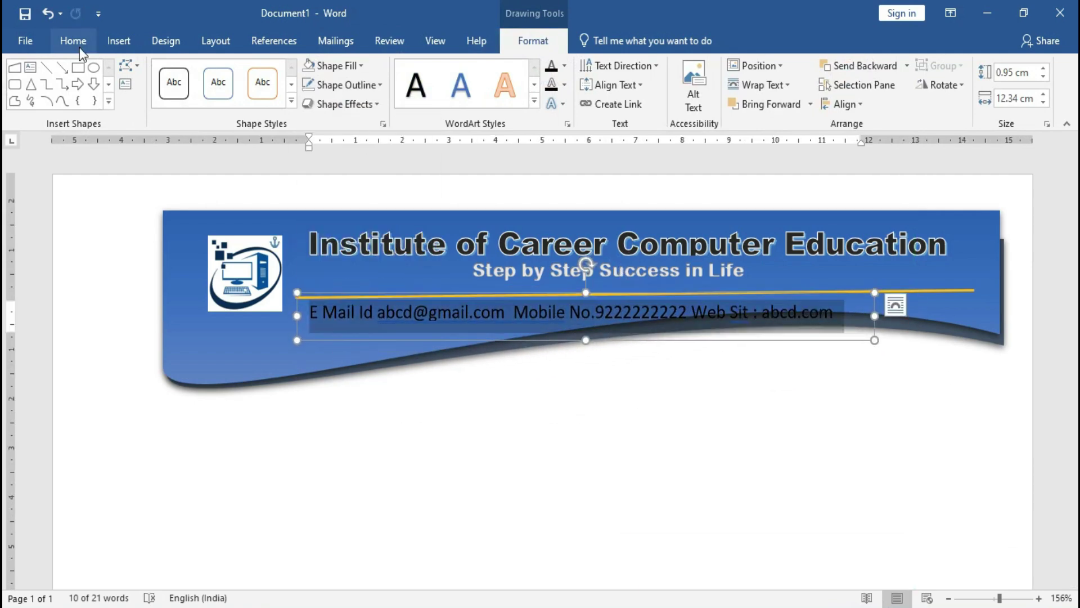
left_click(76, 42)
left_click(265, 75)
left_click(266, 76)
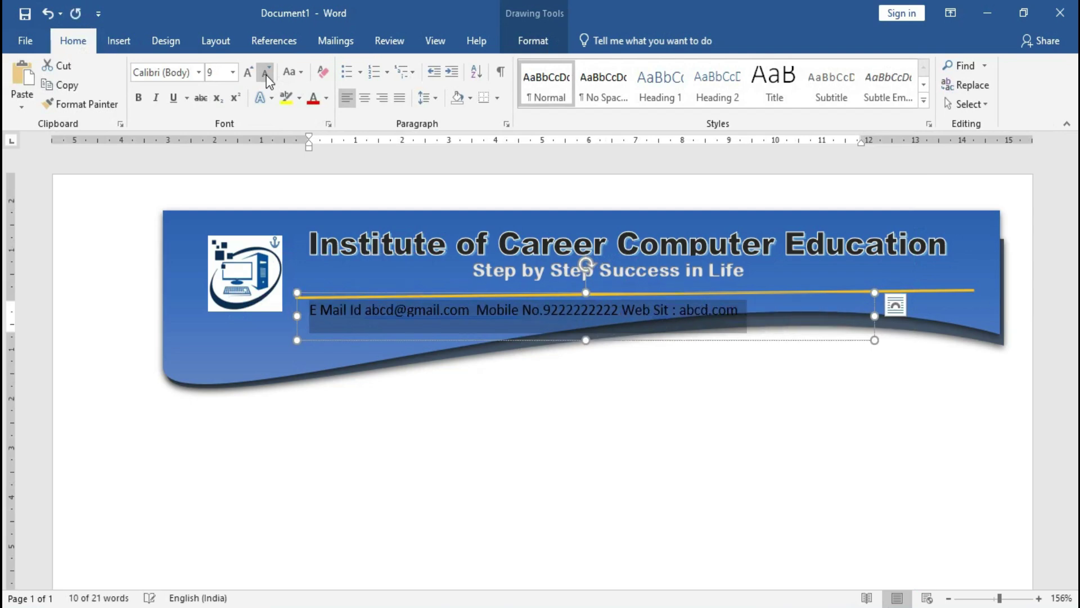
double_click(355, 310)
key("Delete")
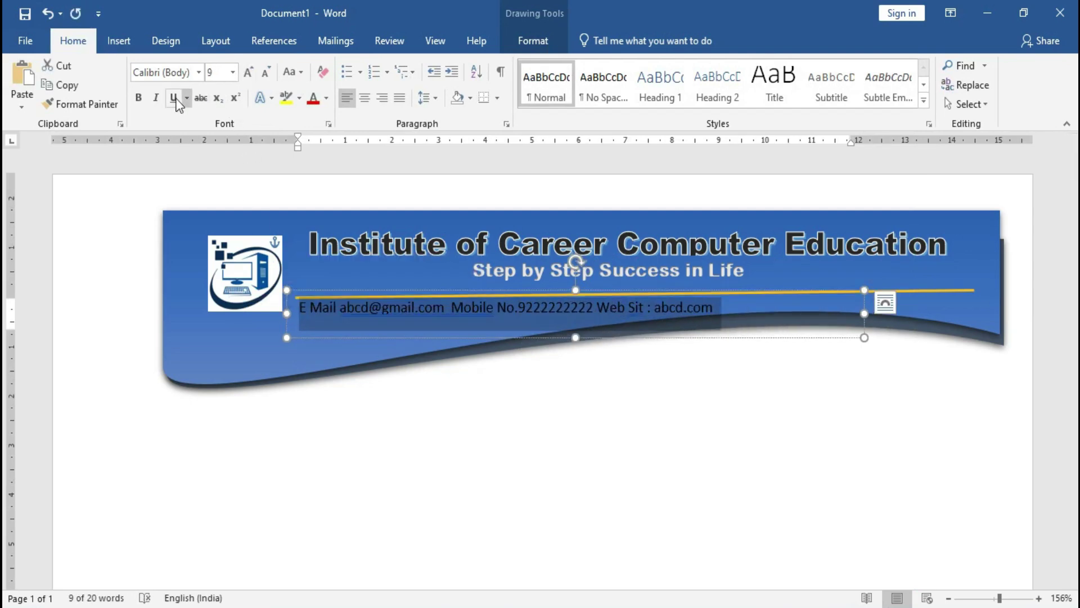
left_click(138, 98)
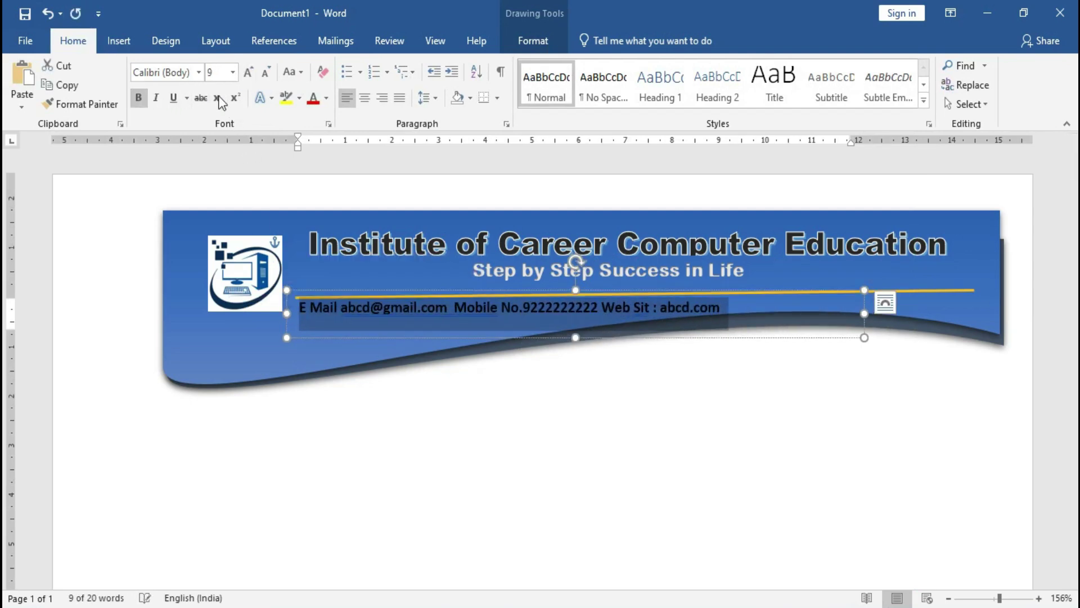
left_click(326, 99)
left_click(313, 155)
Adjust the tagline box and raise the yellow line slightly.
left_click(699, 239)
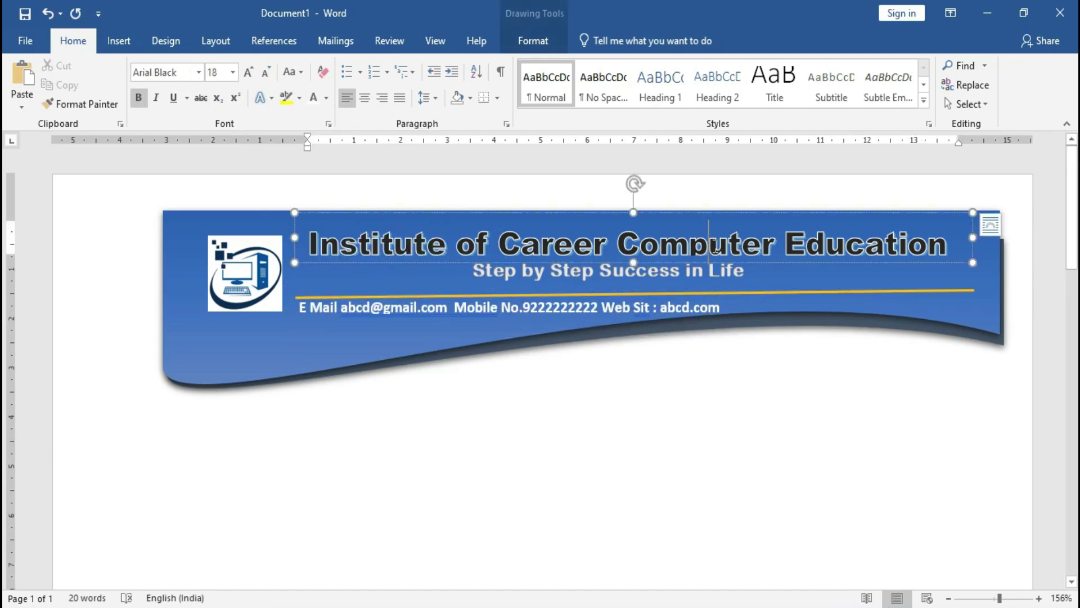
left_click(618, 272)
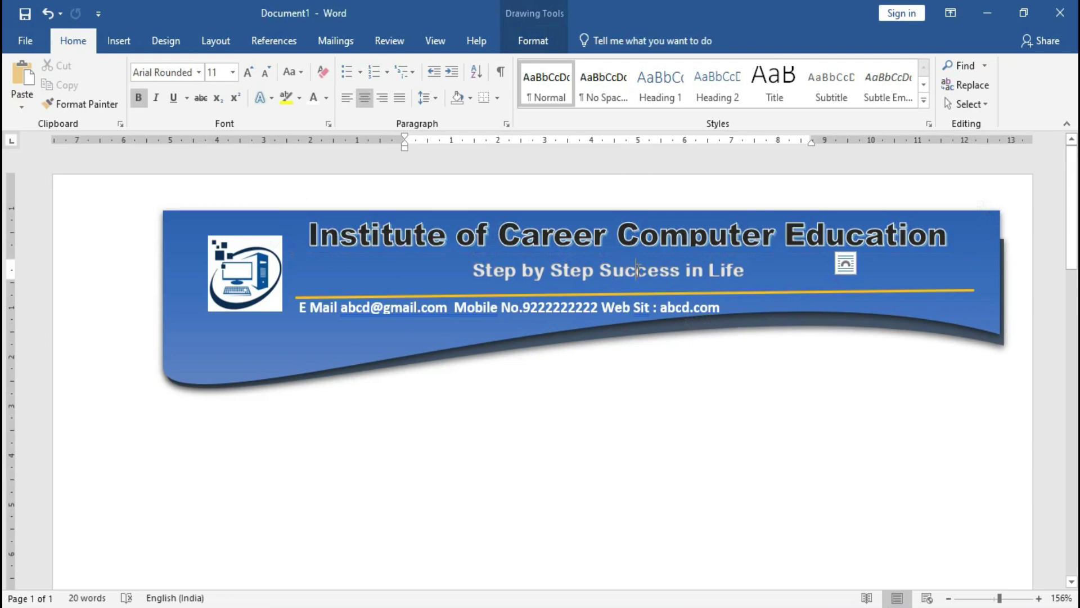
left_click(673, 292)
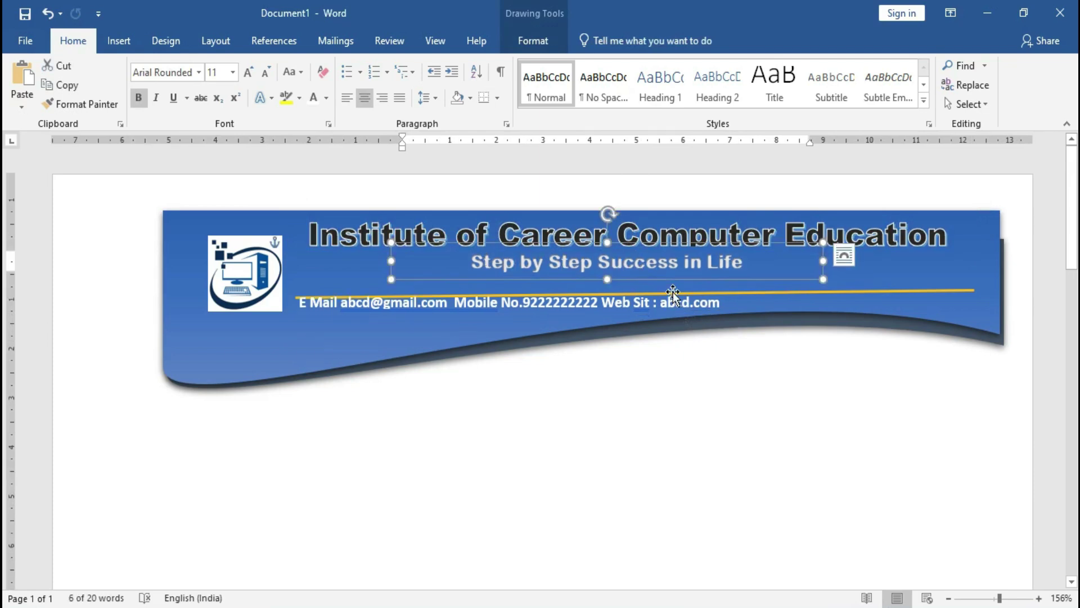
left_click_drag(312, 293, 312, 284)
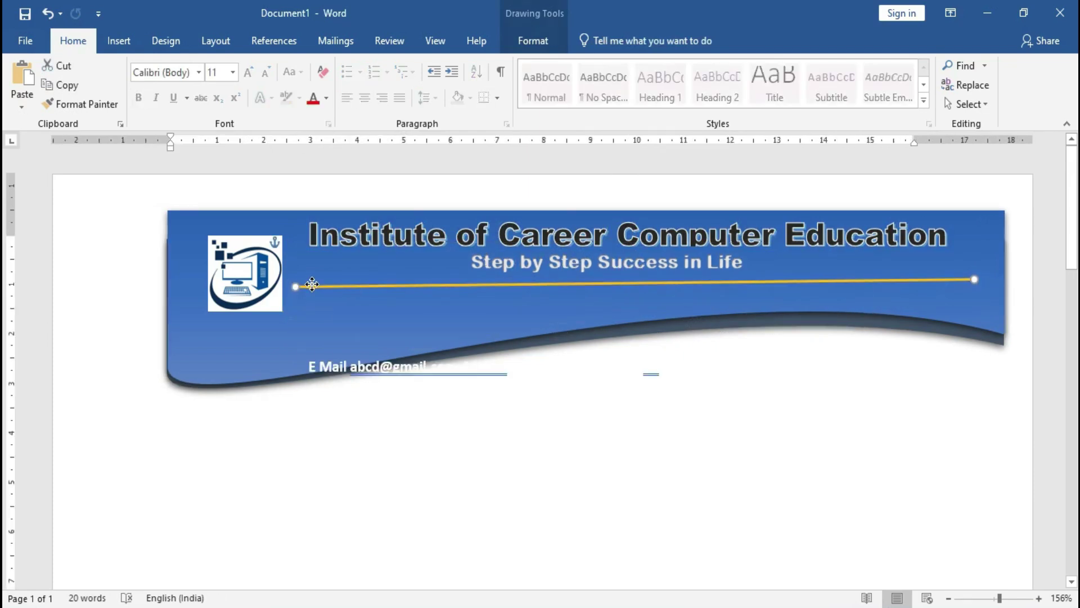
Move the contact line up just under the yellow line and review the finished banner.
left_click(373, 352)
left_click_drag(374, 352, 487, 283)
key("ctrl+a")
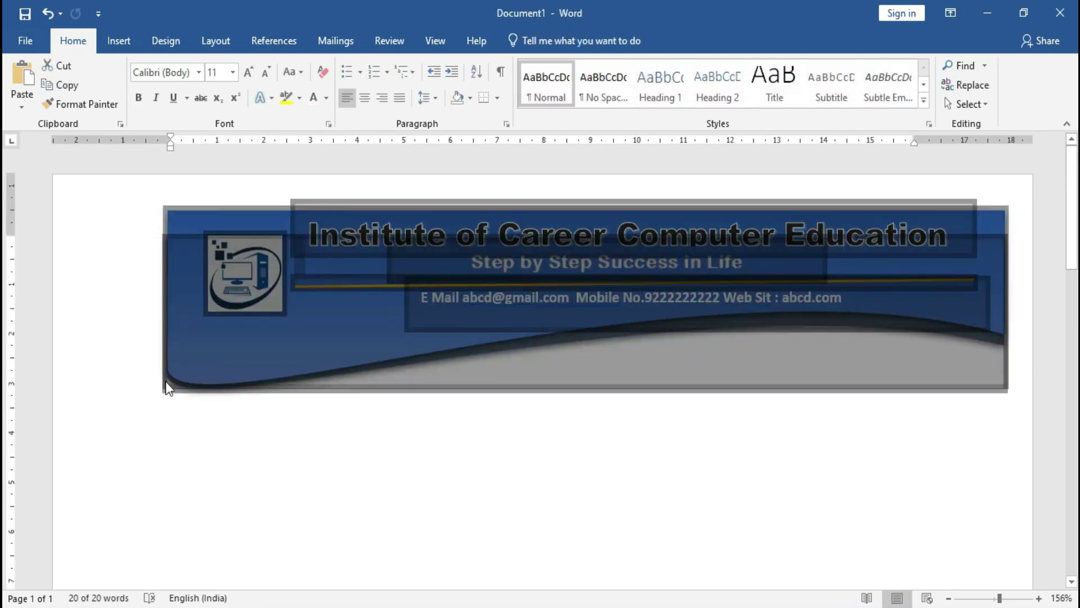
left_click(848, 470)
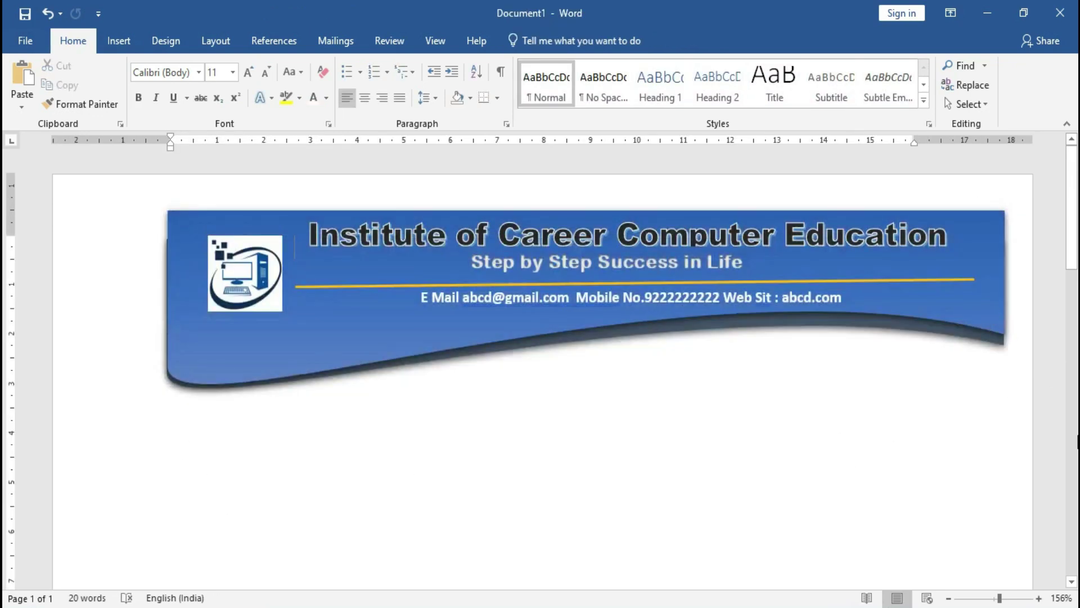
left_click(594, 374)
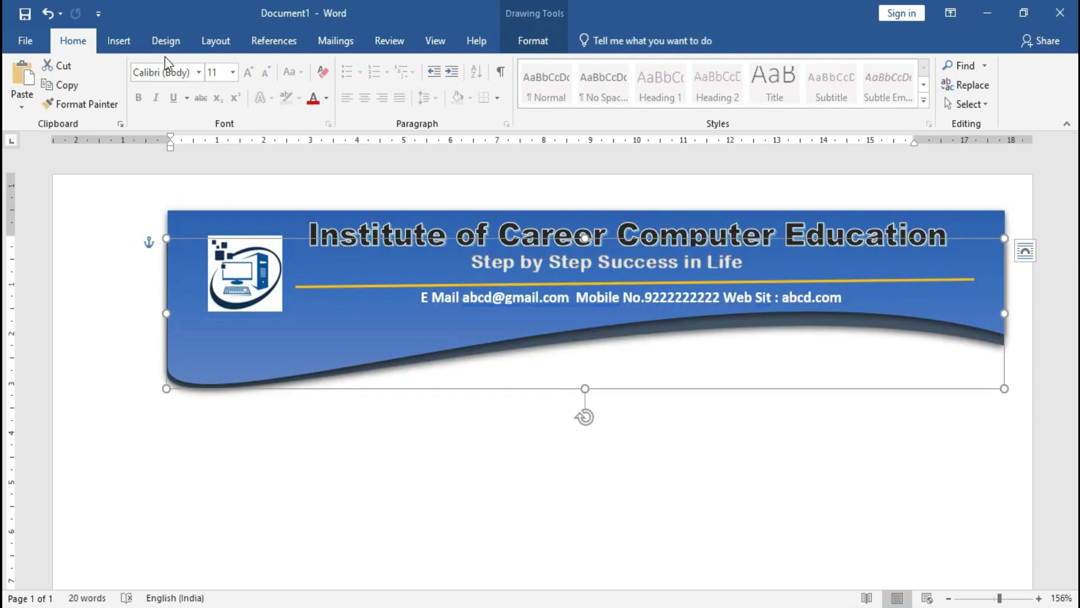
double_click(757, 243)
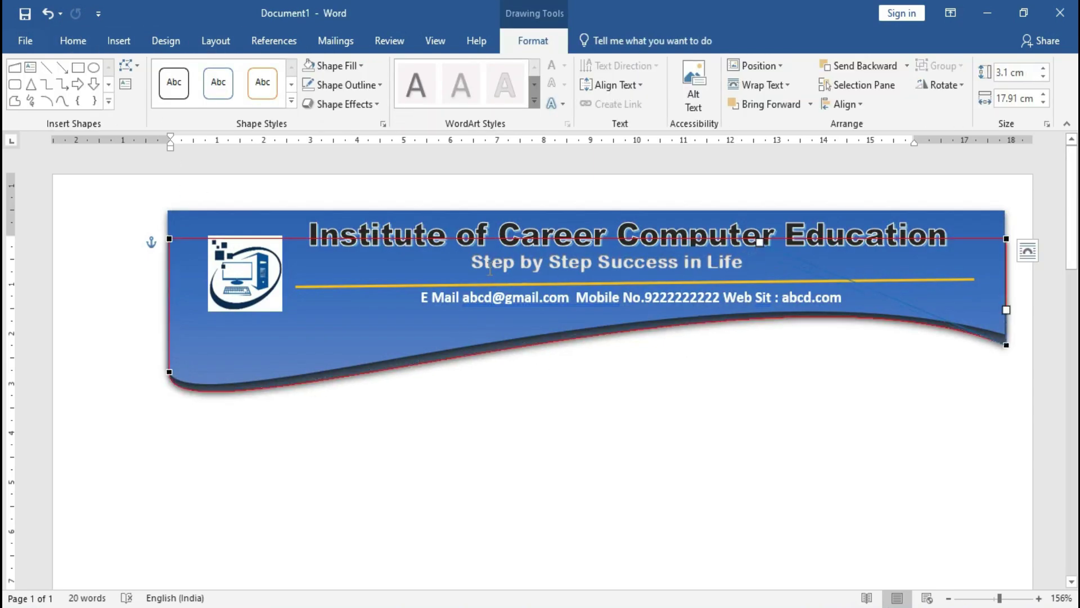
left_click(348, 470)
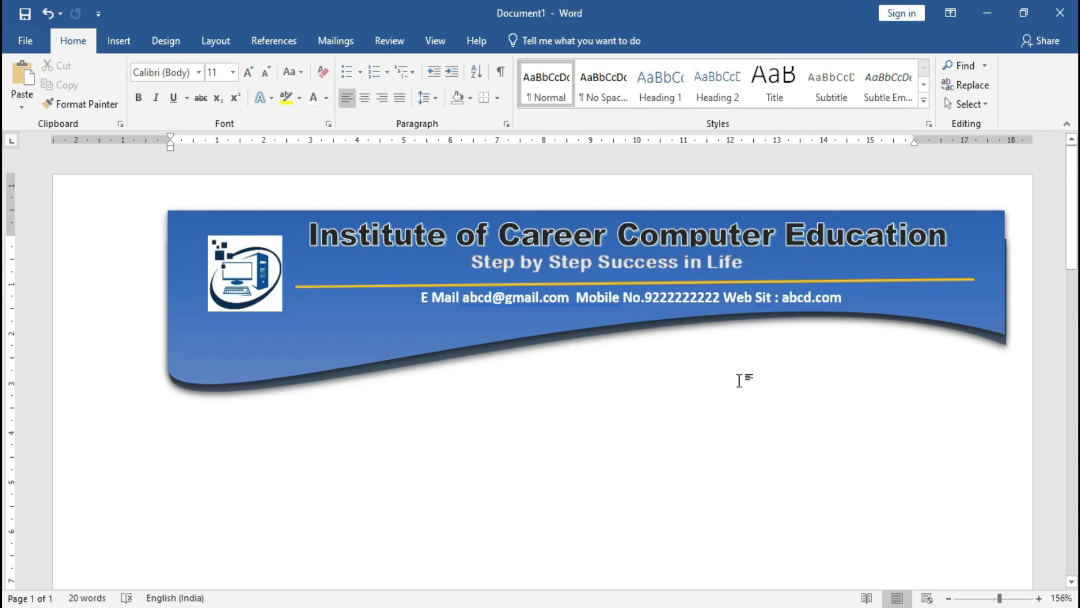
left_click_drag(1075, 248, 1075, 334)
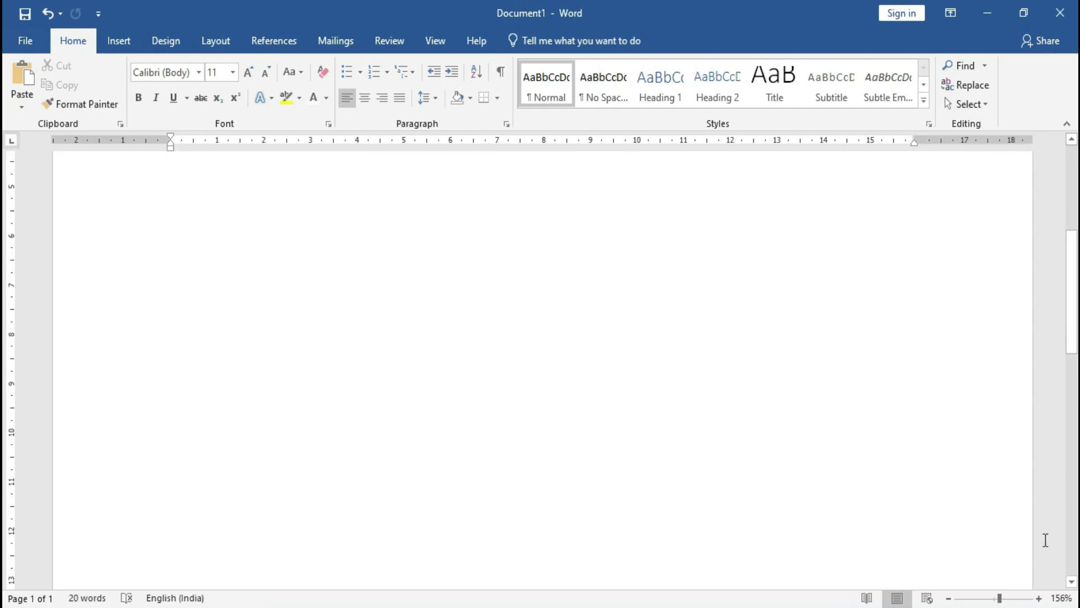
scroll(1069, 293, "down", 6, "ctrl")
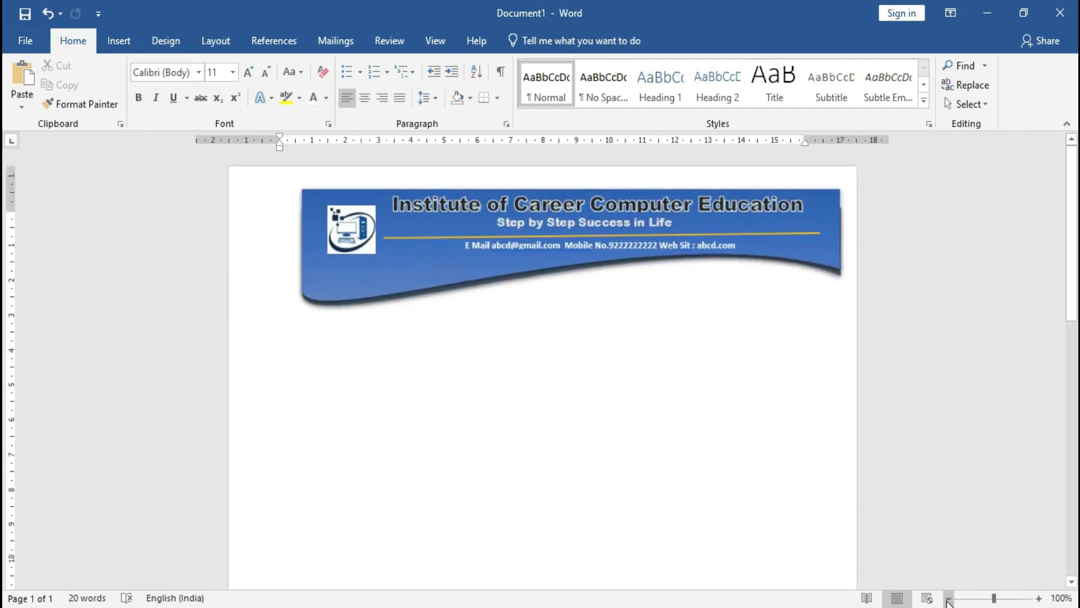
Draw a wide 1.61 × 18.65 cm blue rectangle across the bottom of the page.
left_click_drag(1075, 280, 1076, 520)
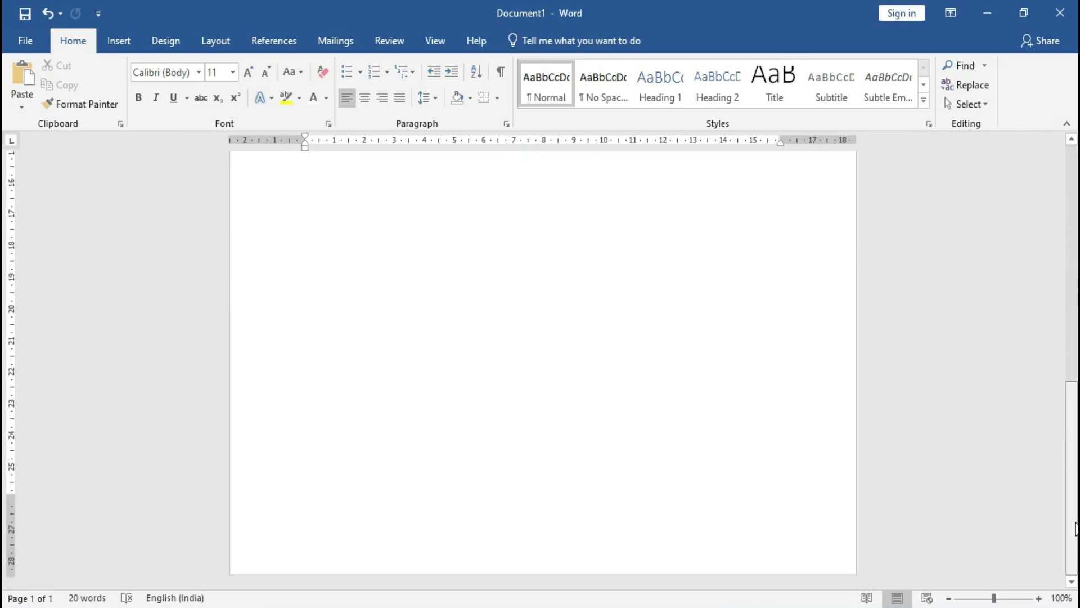
left_click(119, 48)
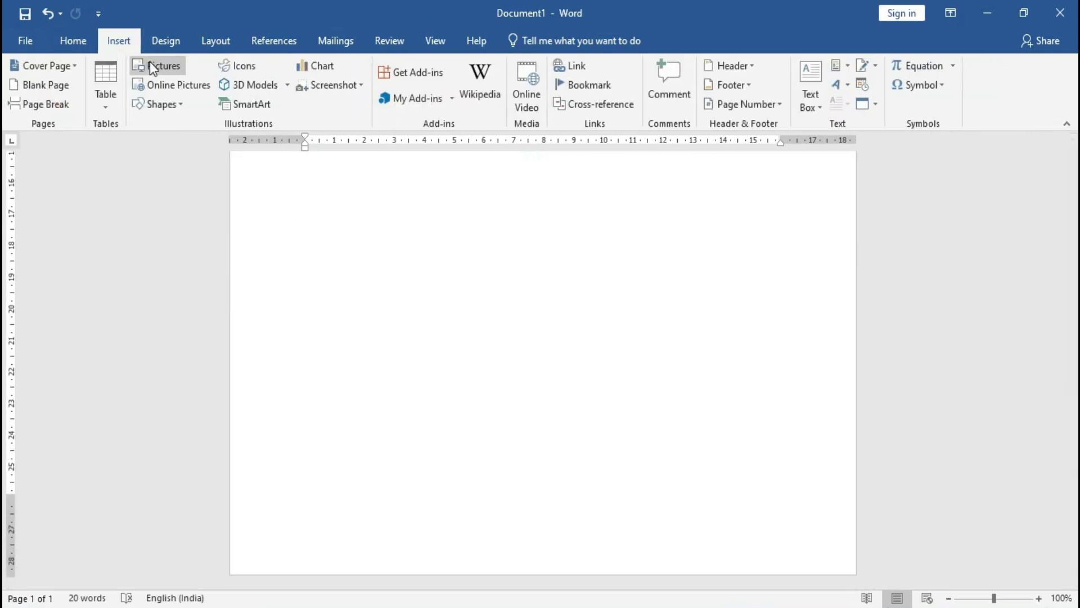
left_click(166, 115)
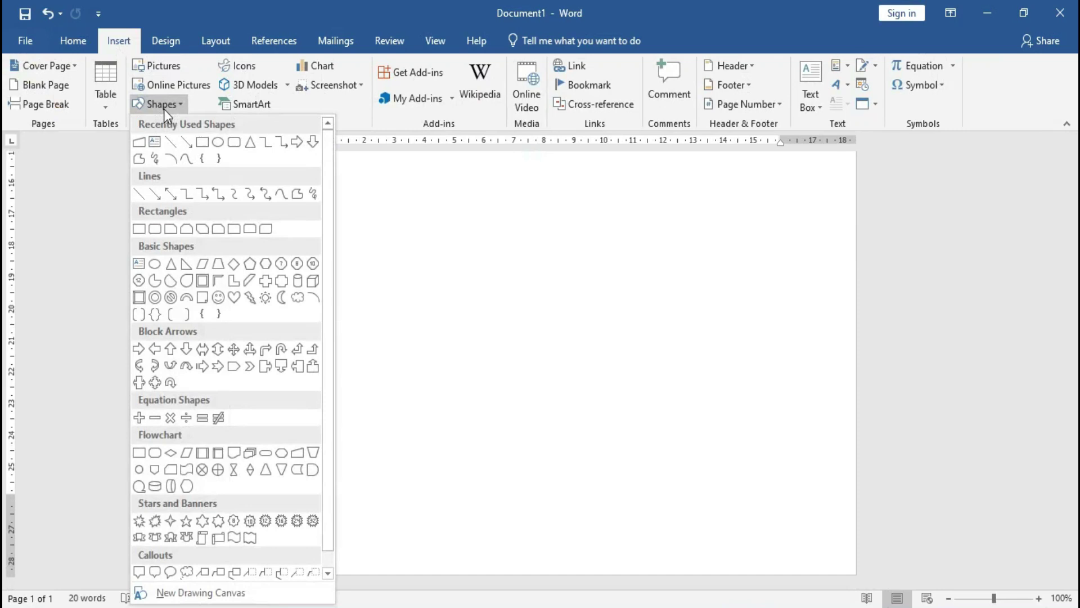
left_click(201, 145)
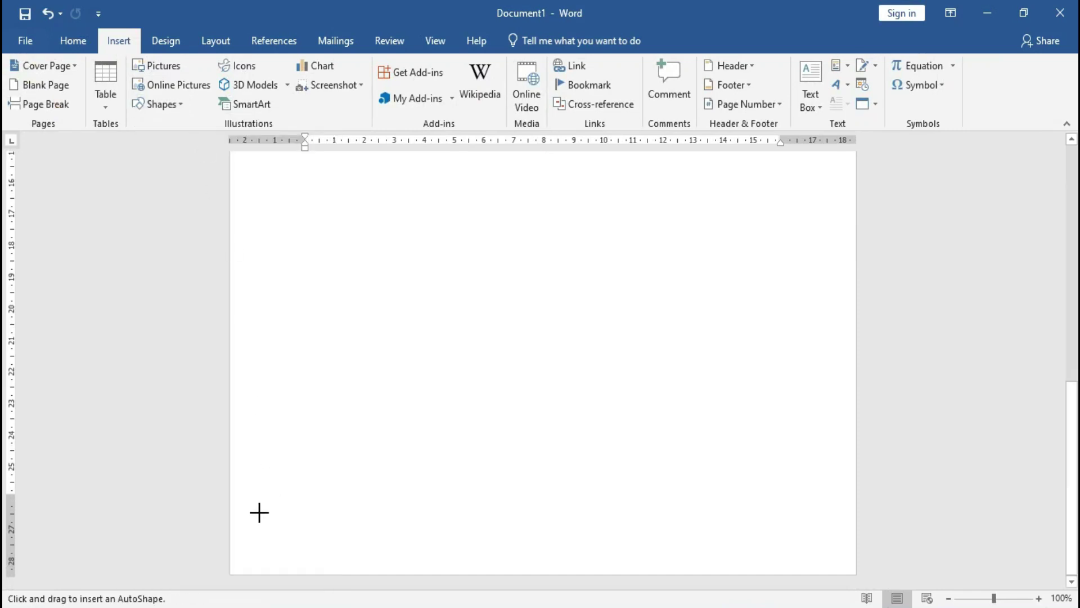
left_click_drag(274, 498, 833, 550)
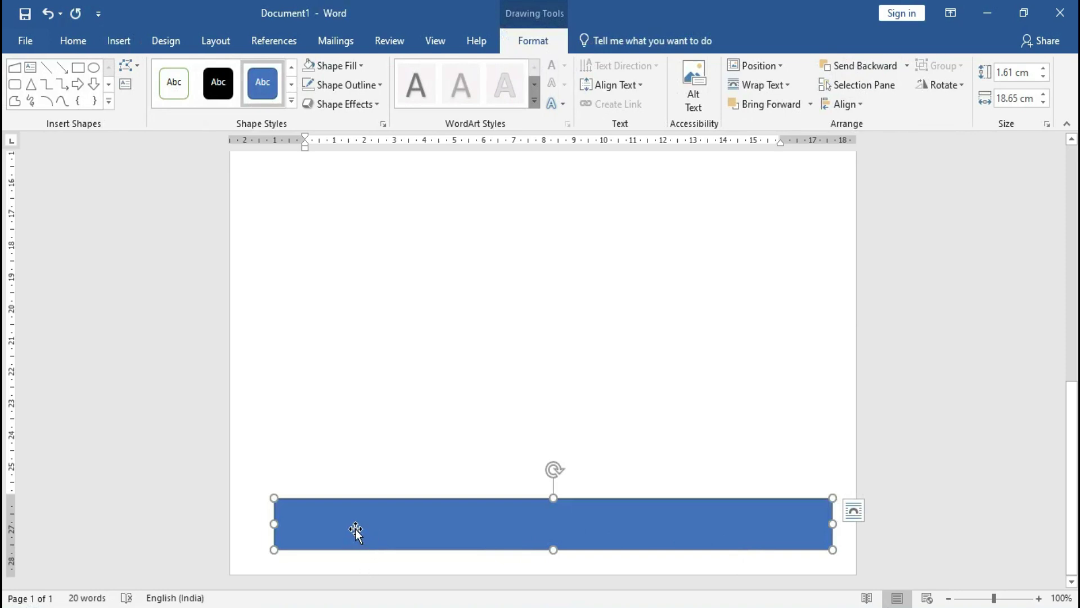
Draw a text box above the footer bar and paste the office address line from Notepad.
left_click(101, 43)
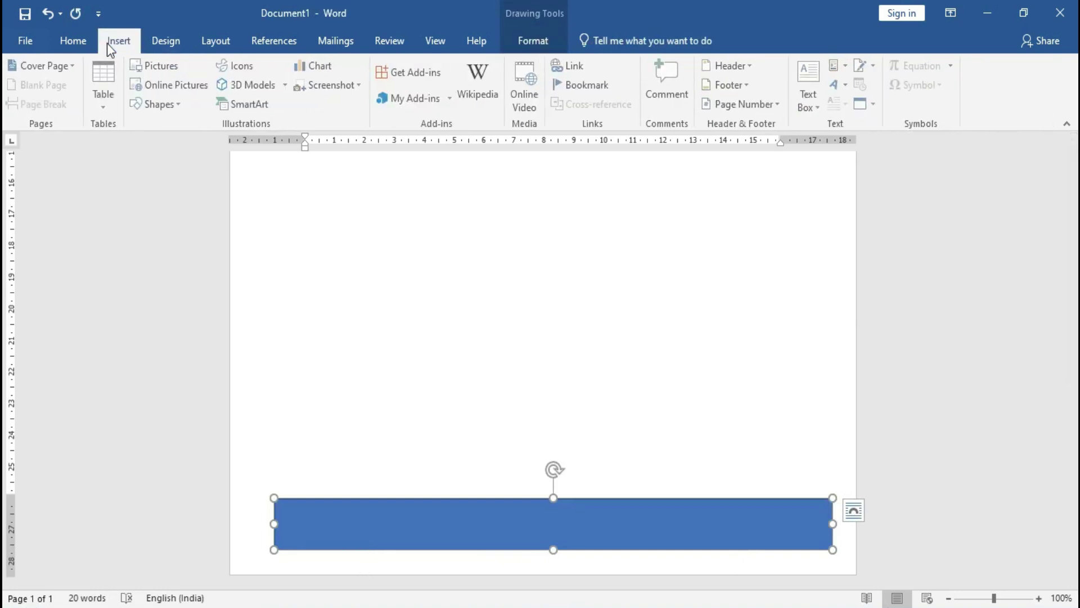
left_click(815, 105)
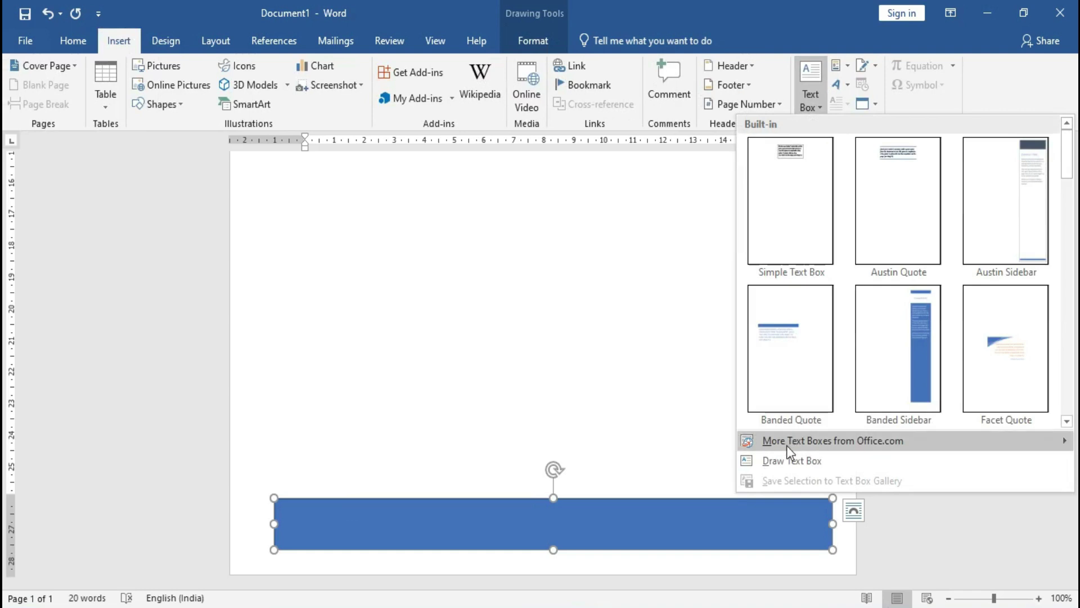
left_click(788, 449)
left_click_drag(341, 406, 765, 457)
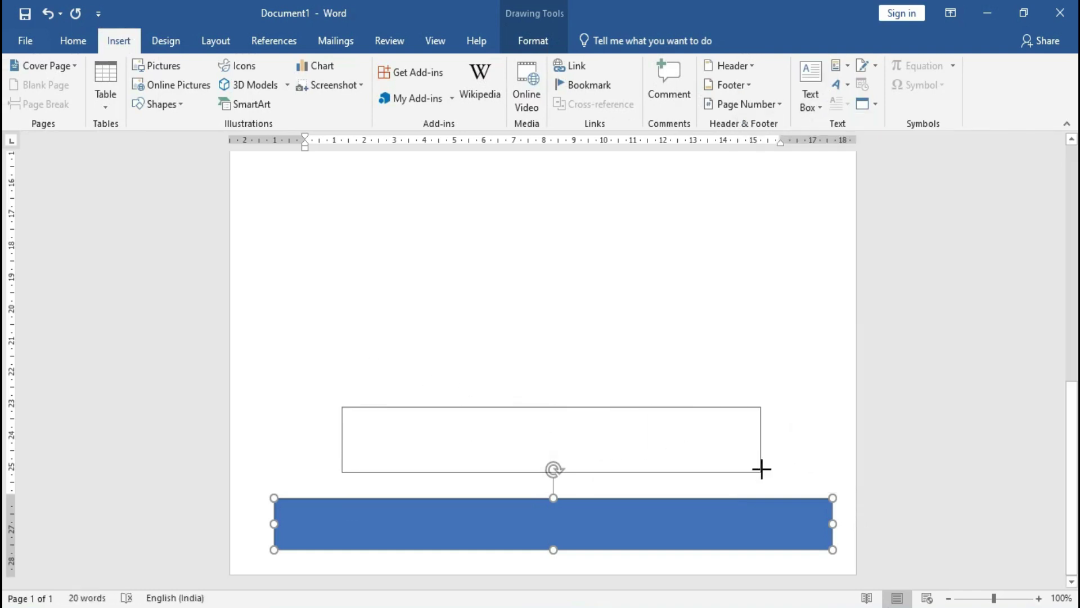
key("alt+Tab")
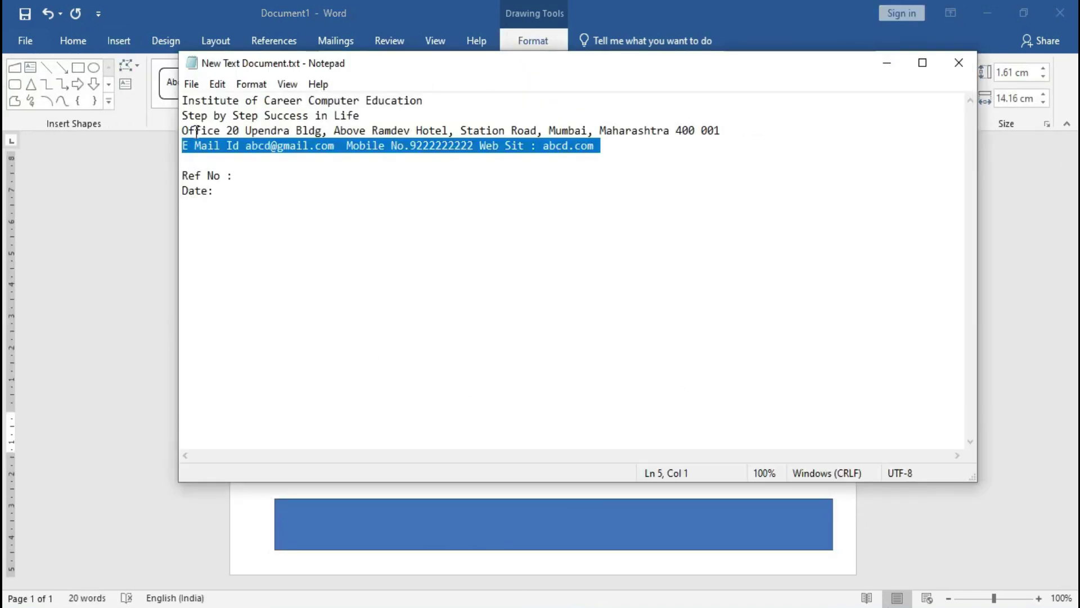
left_click(196, 145)
left_click_drag(183, 130, 716, 130)
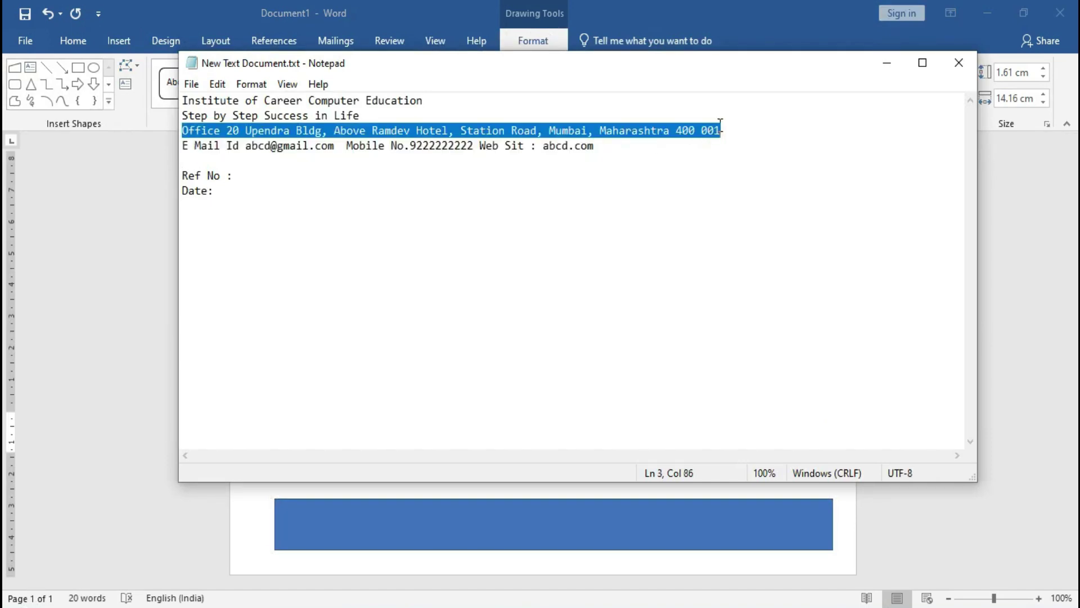
key("ctrl+c")
key("alt+Tab")
key("ctrl+v")
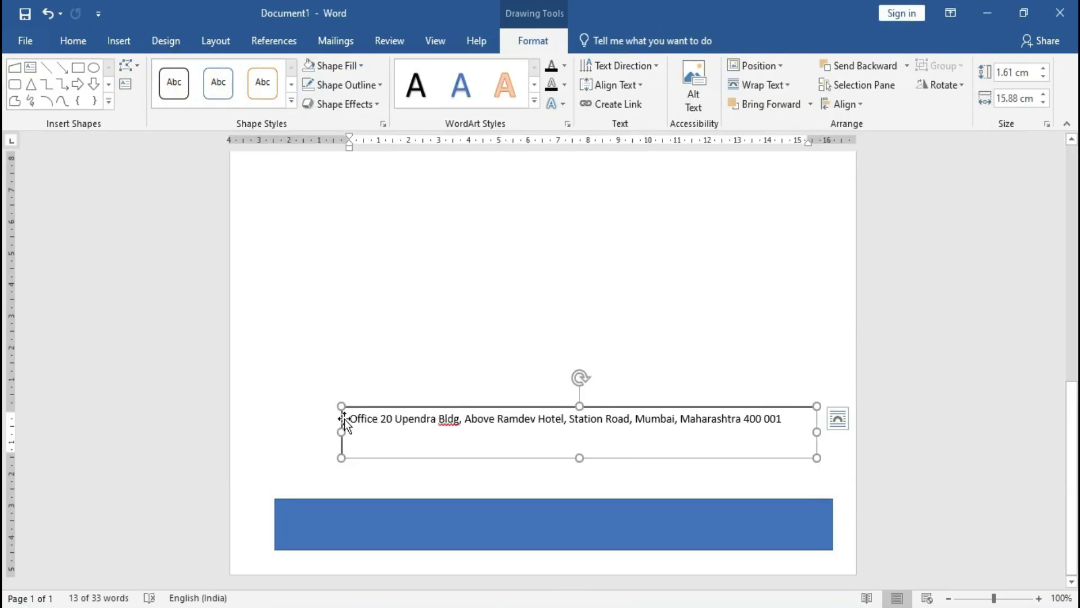
Add an 'Office Address' heading in bold, centred 14 pt Arial Black.
left_click(352, 421)
type("Office ")
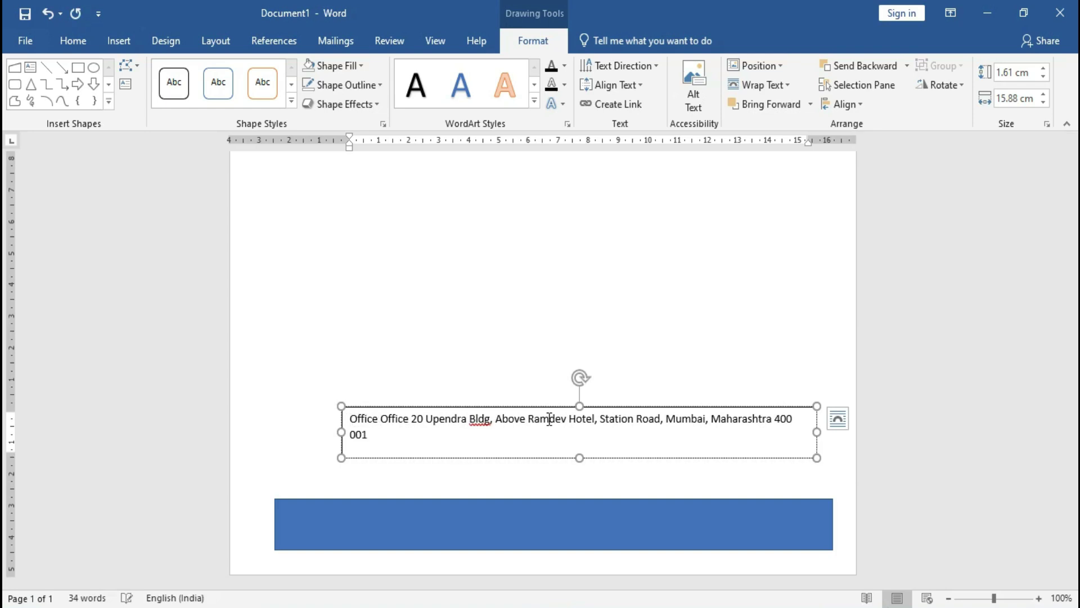
type("Address")
key("Return")
triple_click(398, 418)
left_click(73, 41)
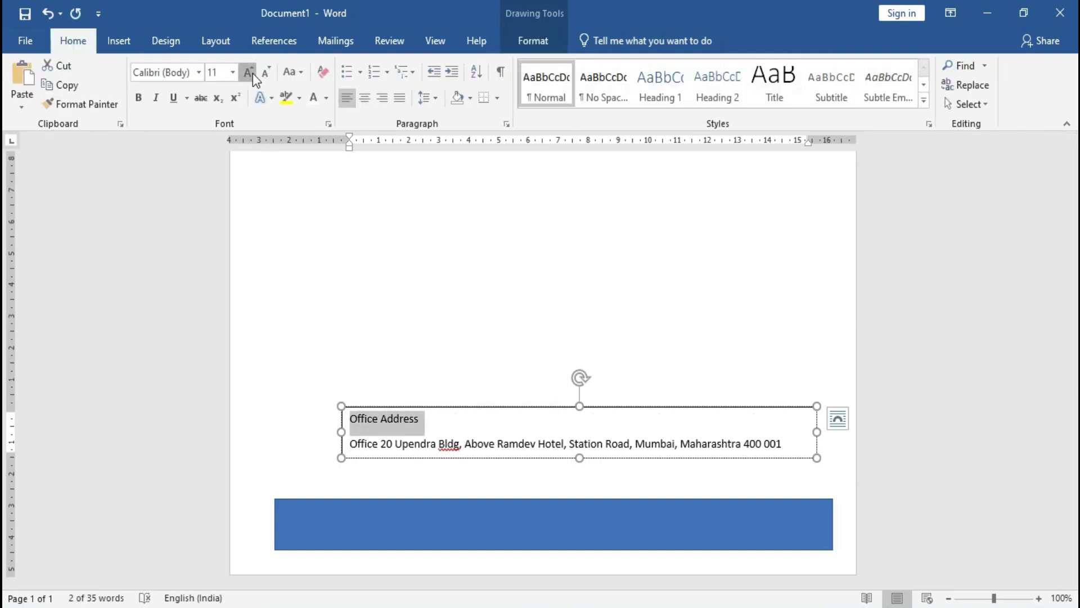
left_click(248, 72)
left_click(249, 72)
left_click(138, 97)
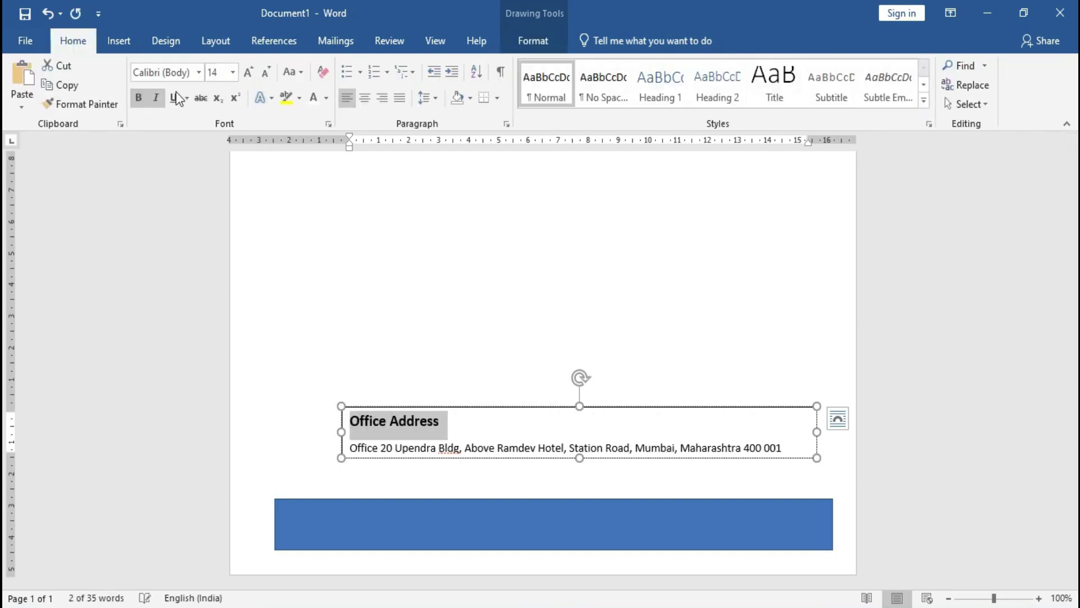
left_click(370, 102)
left_click(539, 450)
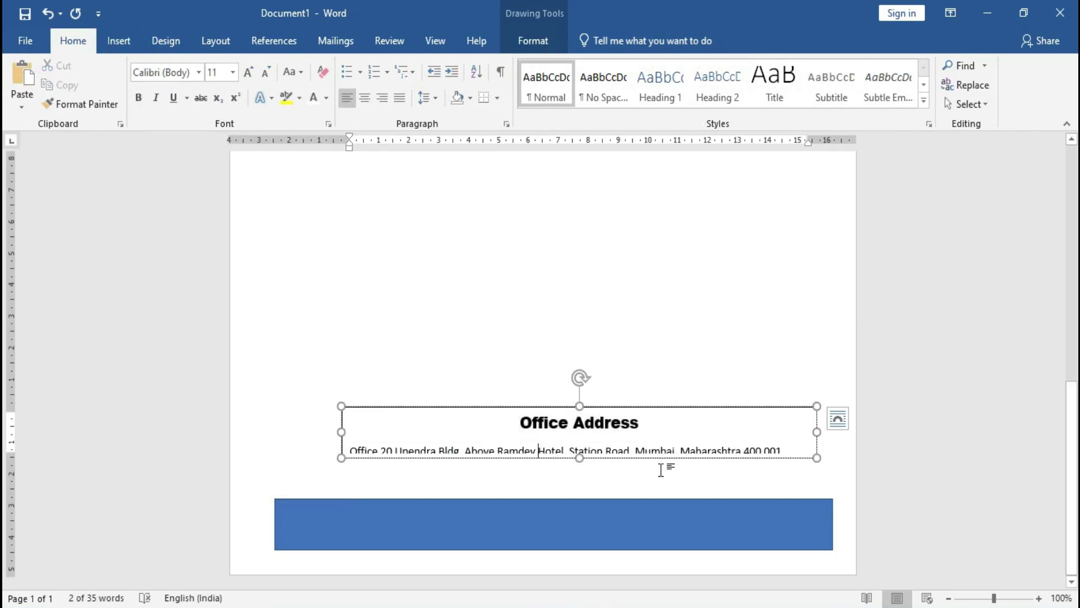
Enlarge and bold the address line, then move the text box onto the blue bar.
triple_click(648, 451)
left_click(248, 72)
left_click(138, 97)
left_click_drag(427, 406, 402, 491)
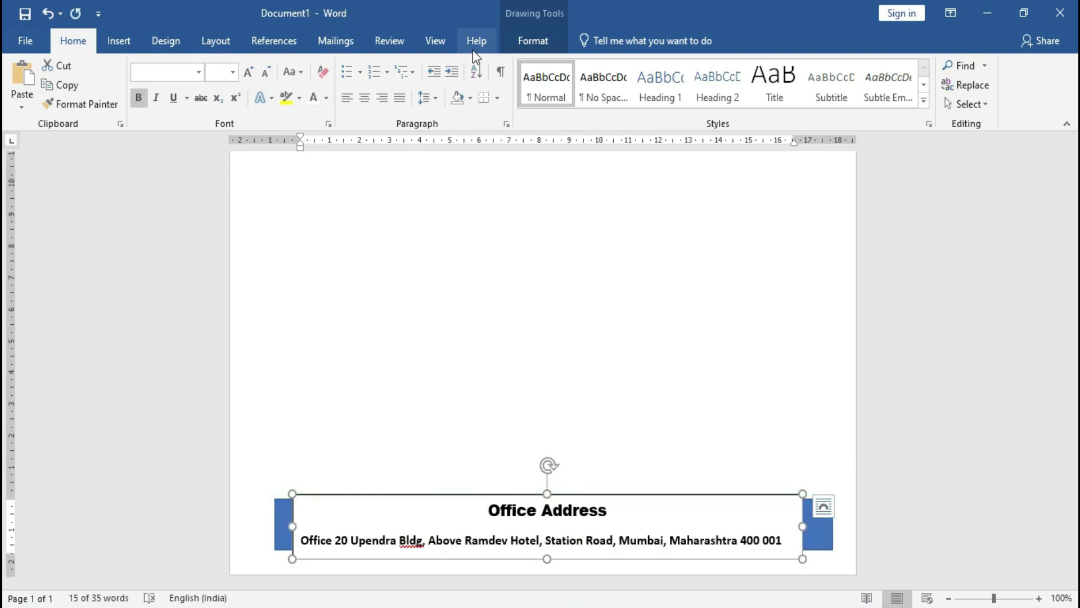
Give the footer text box No Fill and No Outline.
left_click(529, 41)
left_click(328, 71)
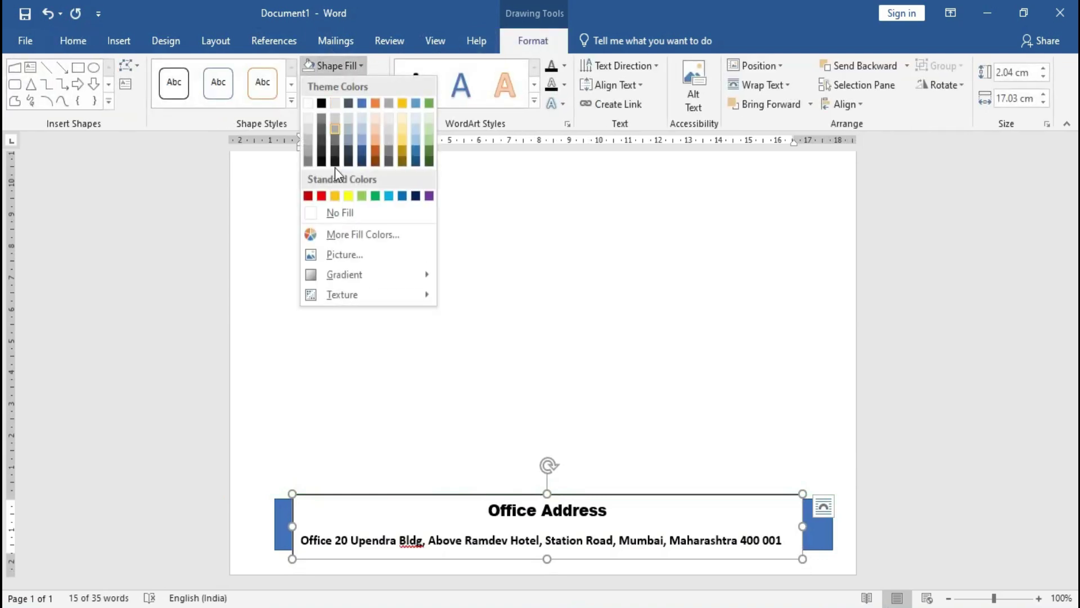
left_click(335, 212)
left_click(334, 84)
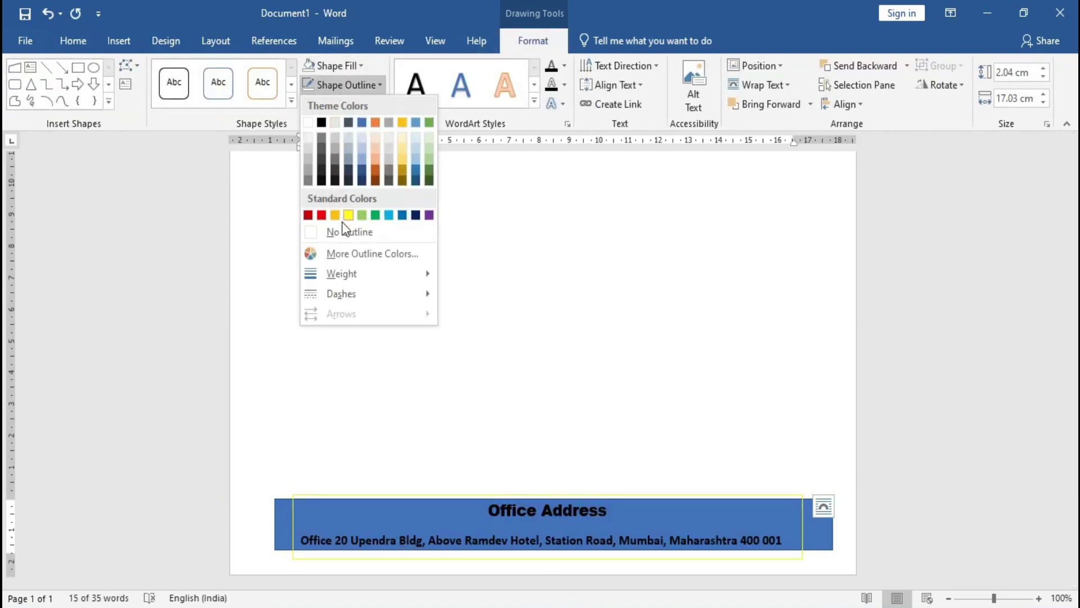
left_click(341, 227)
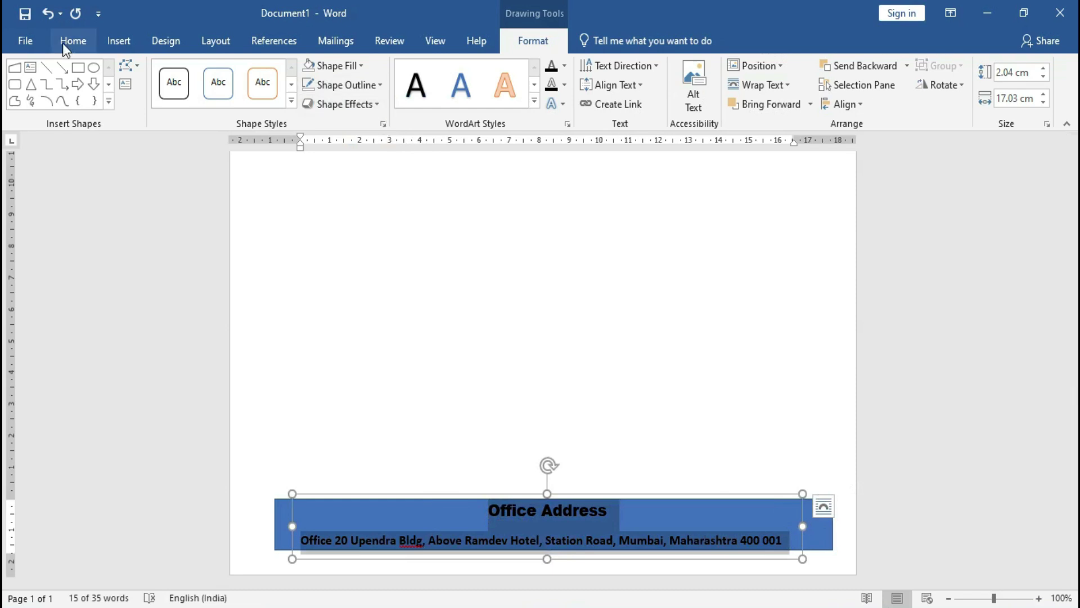
Turn the footer text white and adjust the line spacing of the heading and address.
left_click(73, 41)
left_click(326, 98)
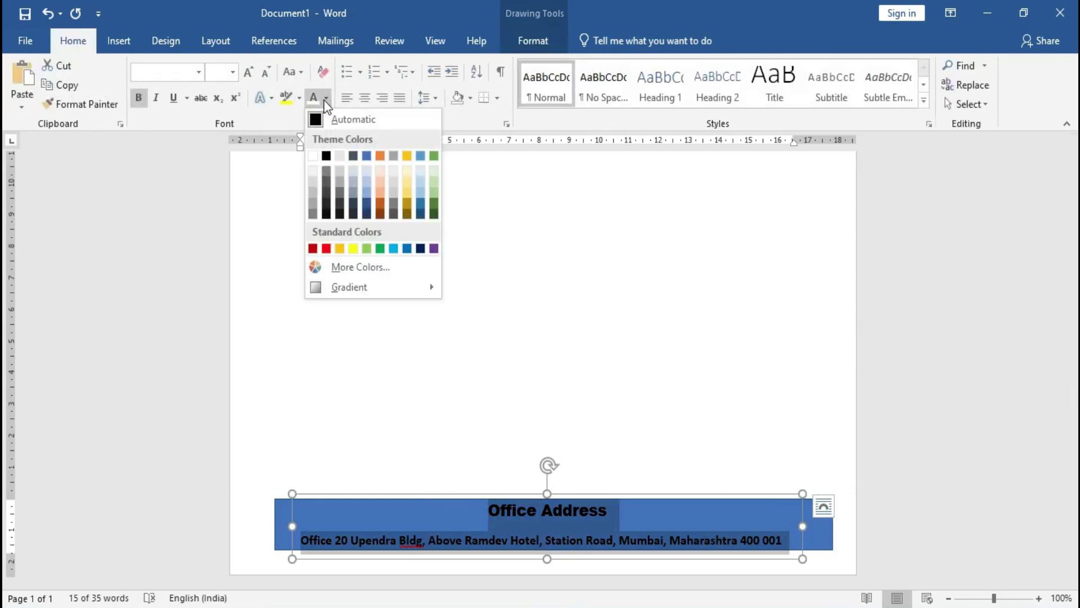
left_click(313, 156)
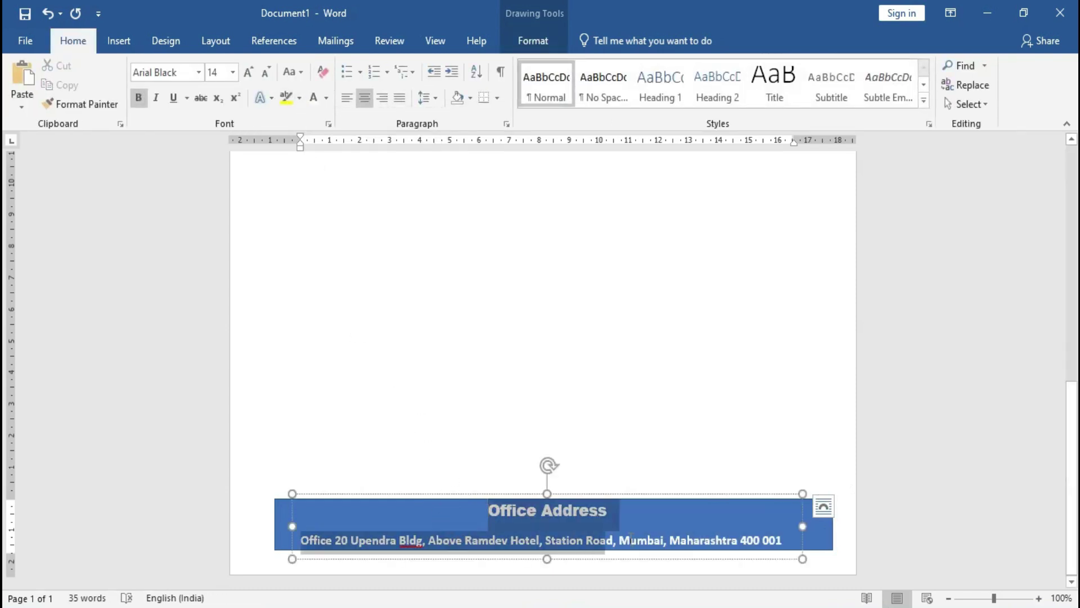
left_click_drag(630, 536, 787, 540)
left_click(426, 100)
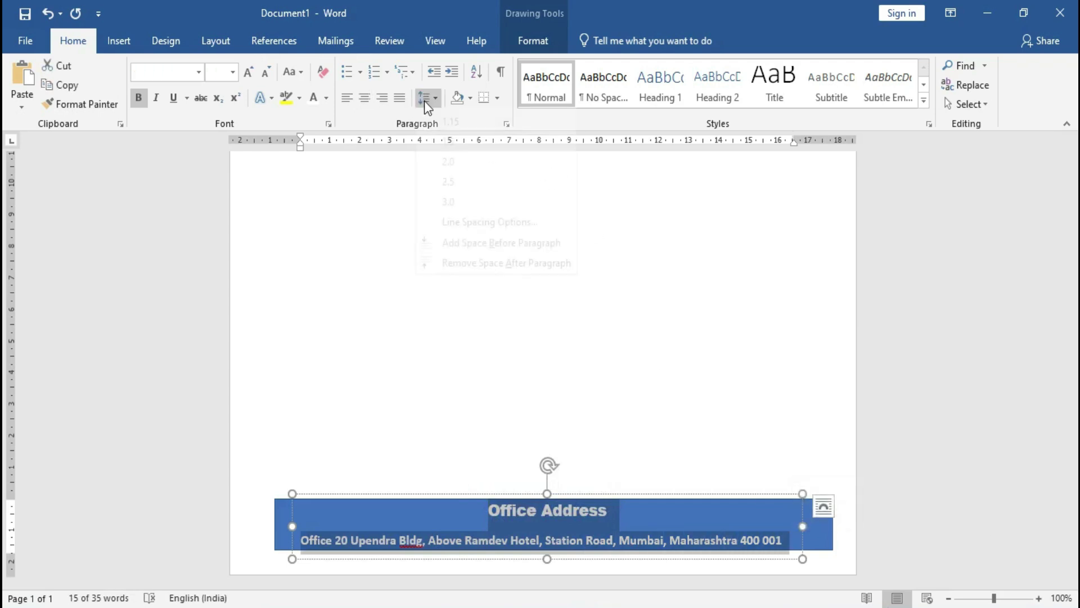
left_click(434, 138)
Append ':-' to the footer heading so it reads '-: Office Address :-'.
triple_click(126, 362)
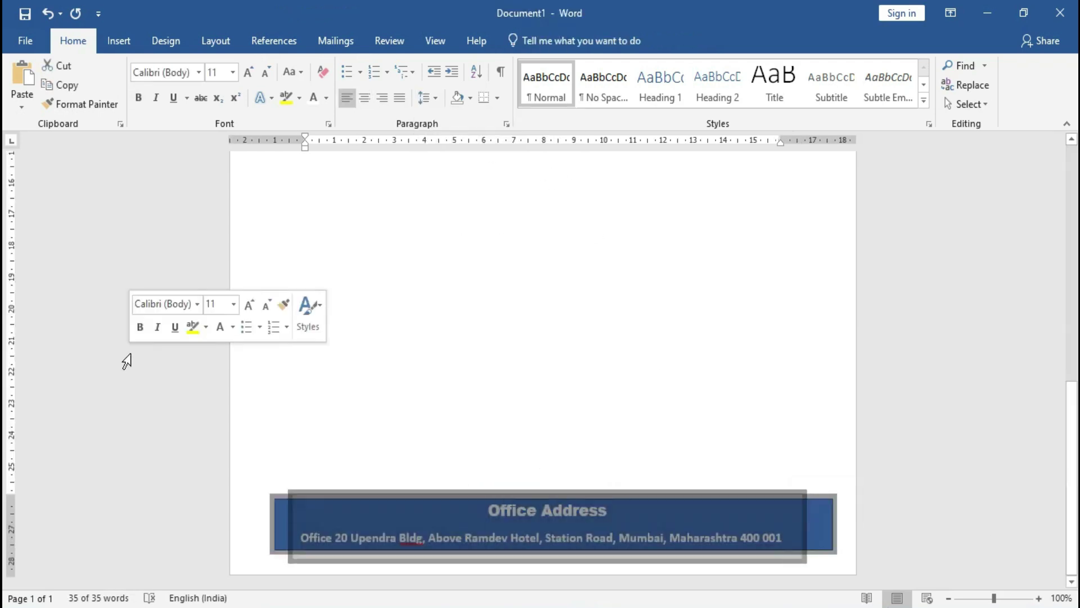
key("ctrl+Home")
left_click_drag(1071, 323, 1069, 540)
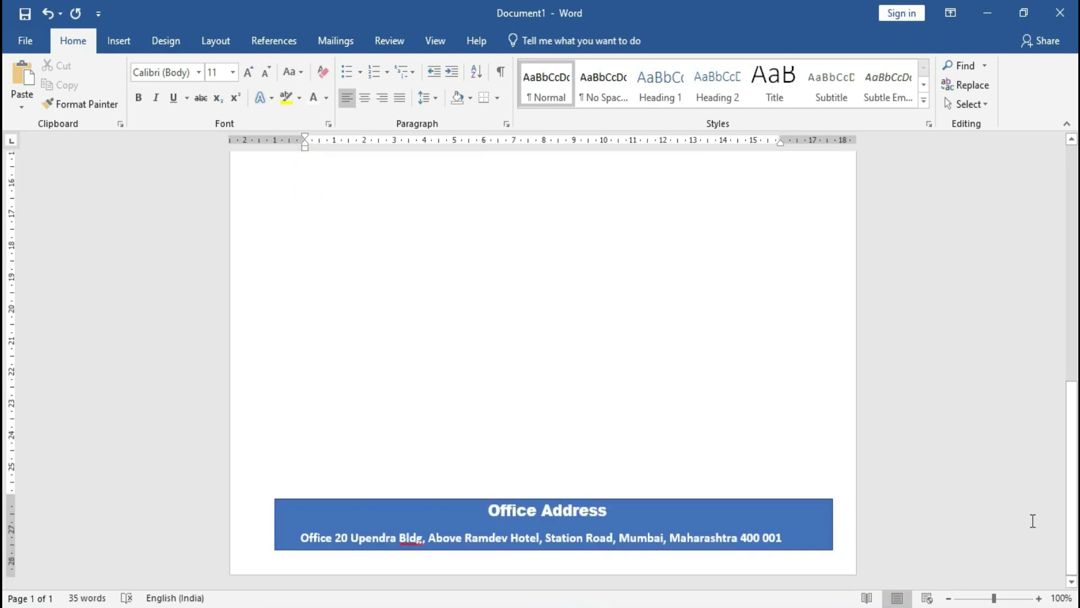
left_click(637, 534)
type(":-")
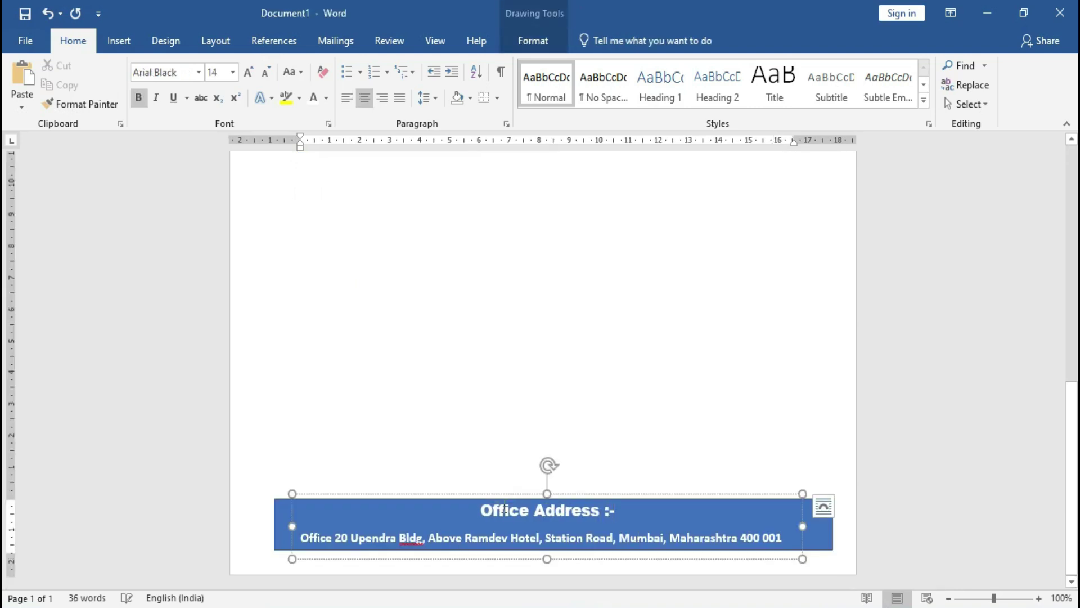
mouse_move(1072, 549)
left_mouse_down()
mouse_move(1076, 340)
mouse_move(1057, 404)
mouse_move(1072, 304)
left_mouse_up()
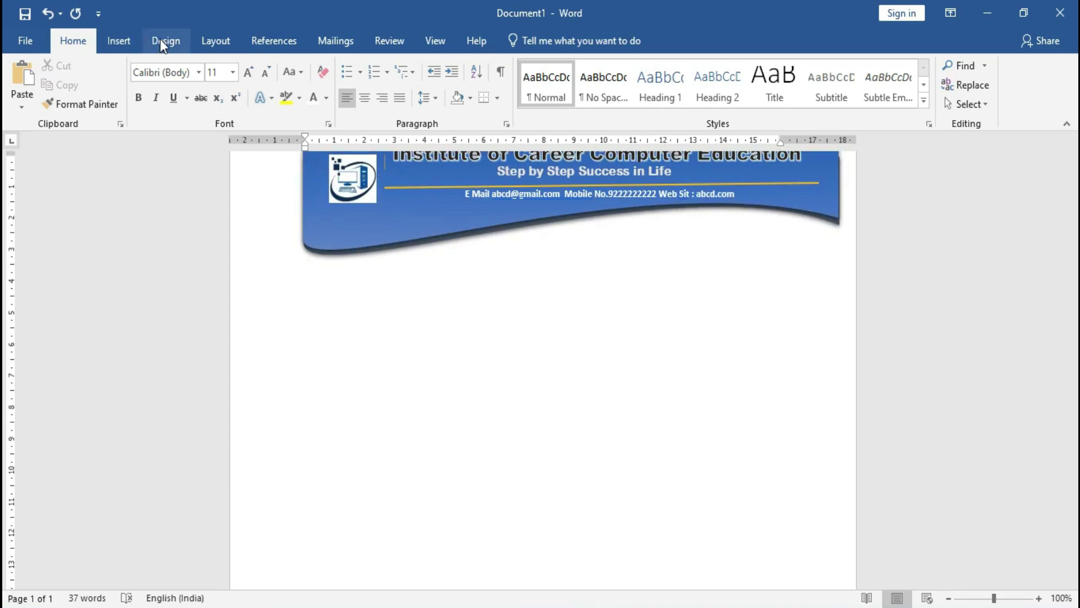
Insert computer-removebg-preview.png as a washed-out custom picture watermark on the page.
left_click(162, 45)
left_click(936, 99)
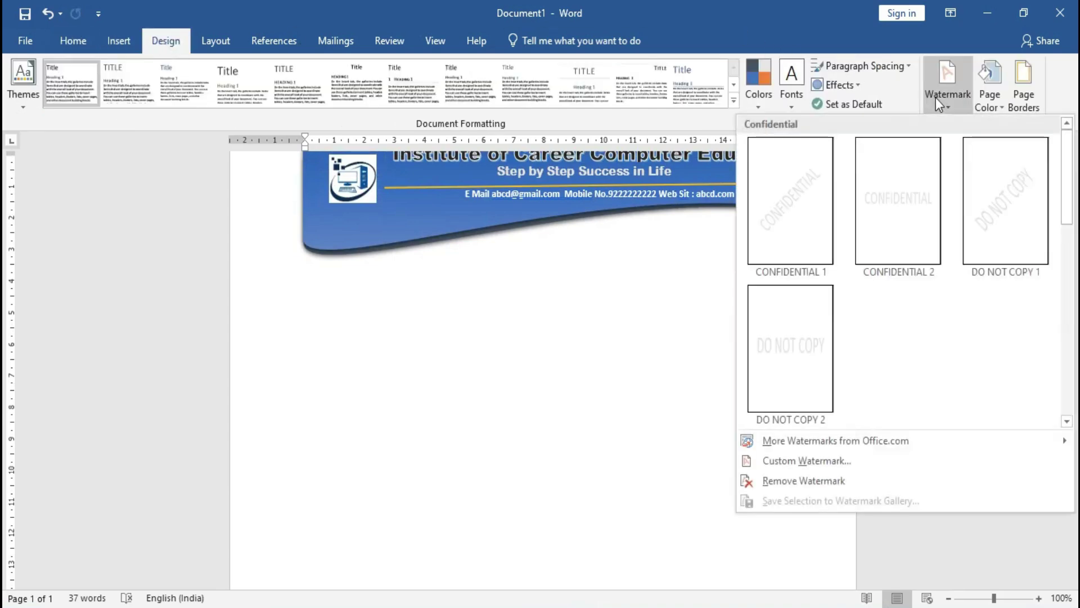
left_click(788, 462)
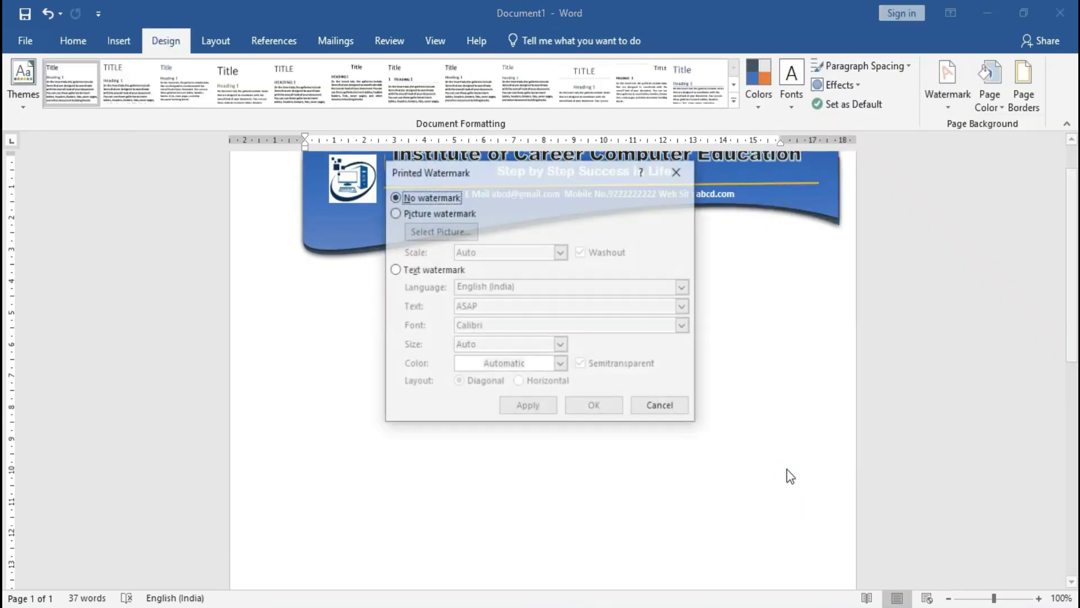
left_click(403, 212)
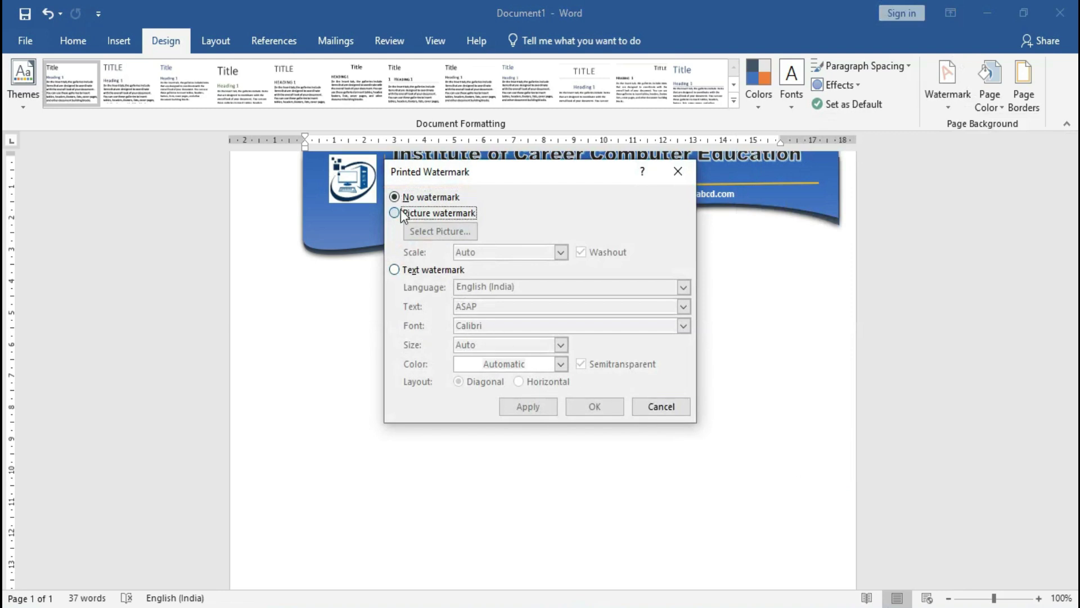
left_click(433, 232)
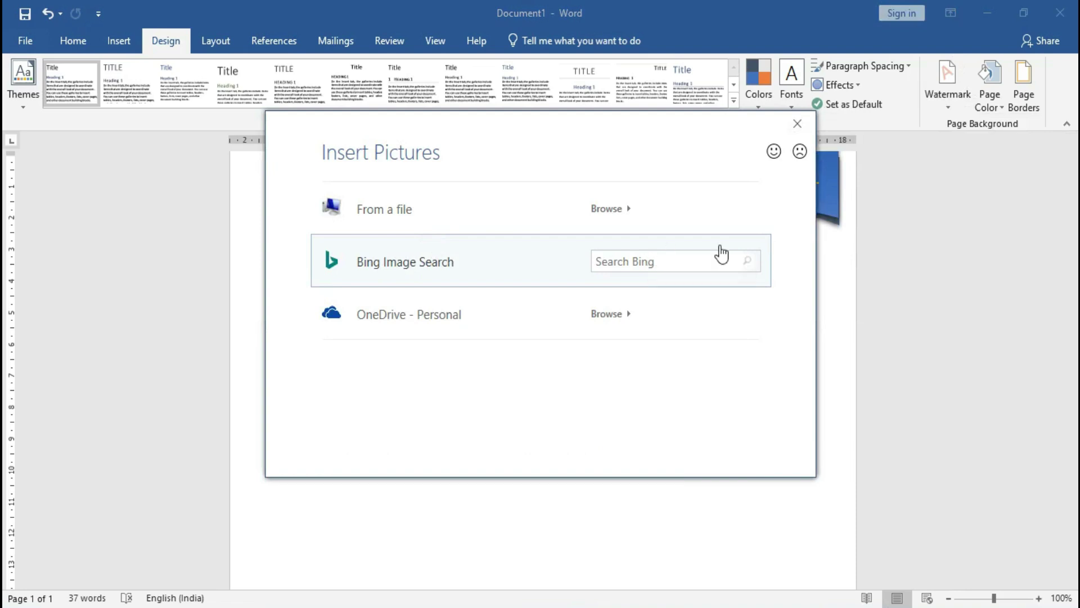
left_click(605, 315)
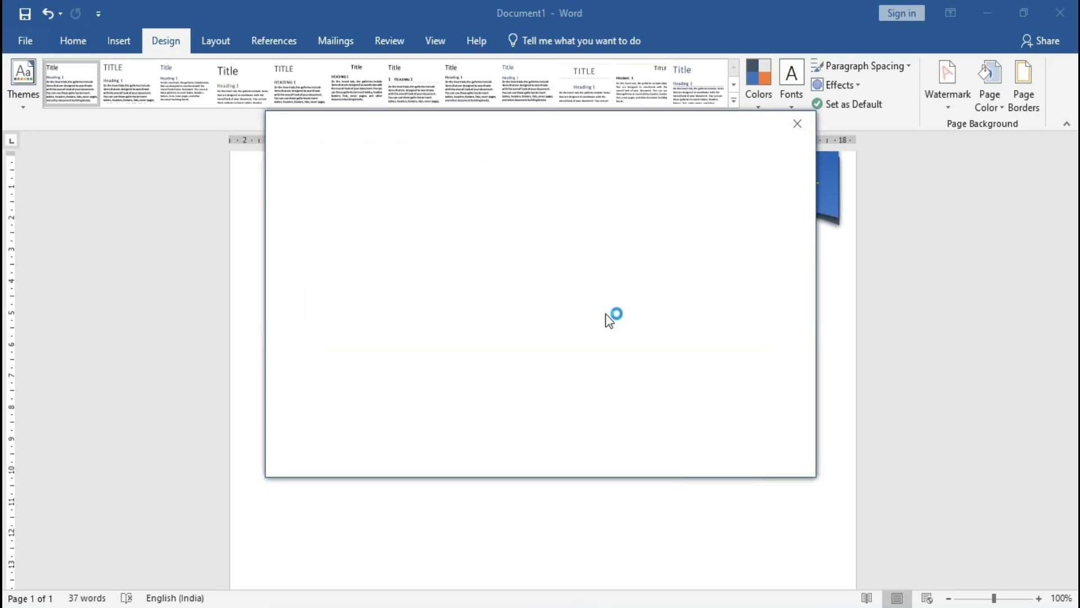
double_click(555, 324)
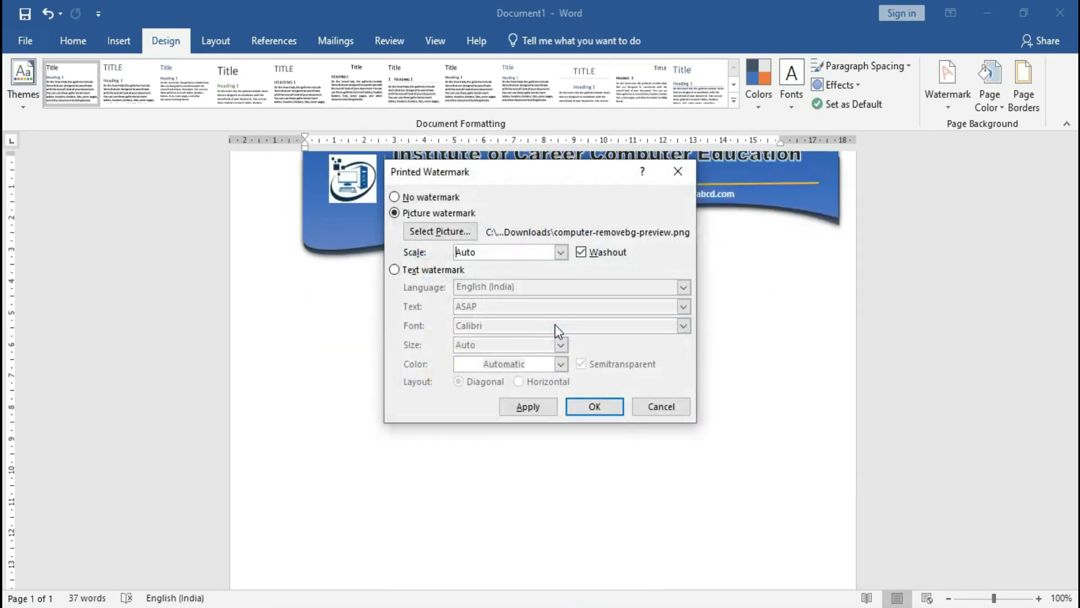
left_click(578, 405)
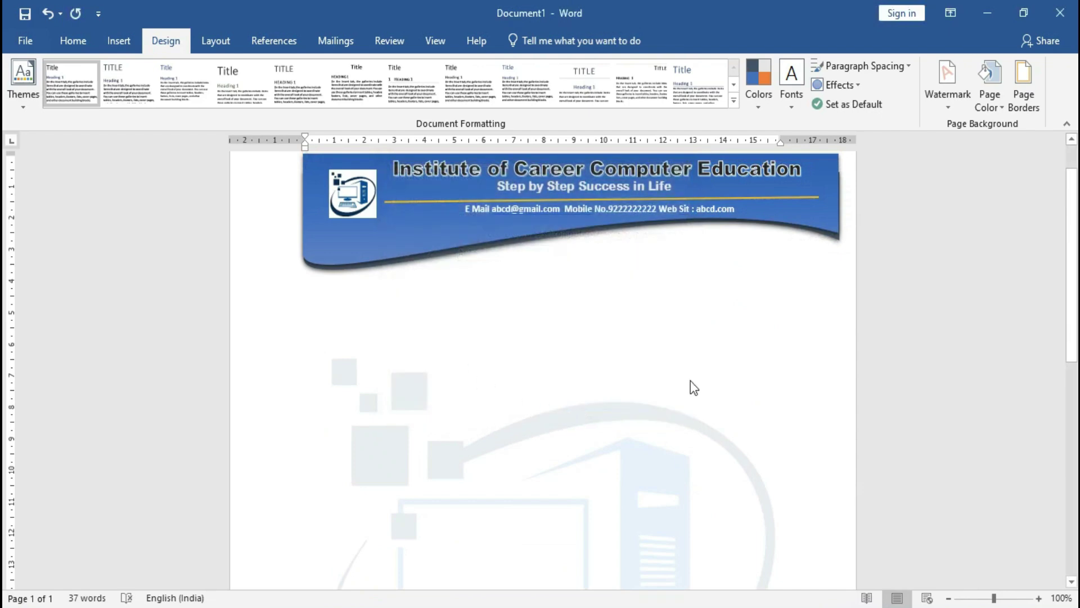
mouse_move(1074, 270)
left_mouse_down()
mouse_move(1074, 484)
mouse_move(1076, 230)
left_mouse_up()
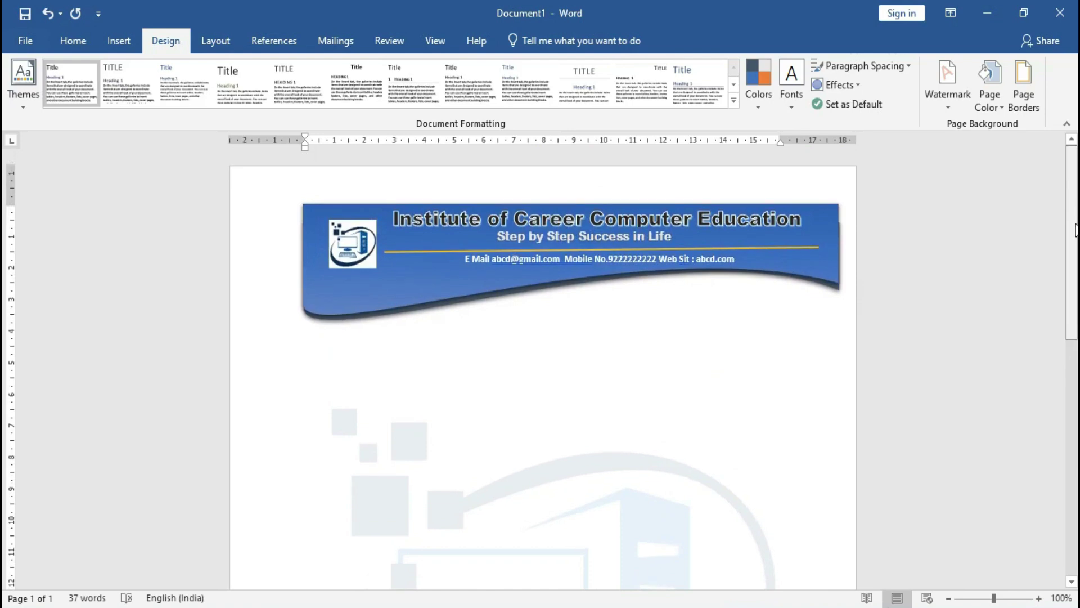
left_click(1038, 599)
mouse_move(1075, 287)
left_mouse_down()
mouse_move(1078, 371)
mouse_move(1077, 287)
mouse_move(1075, 299)
left_mouse_up()
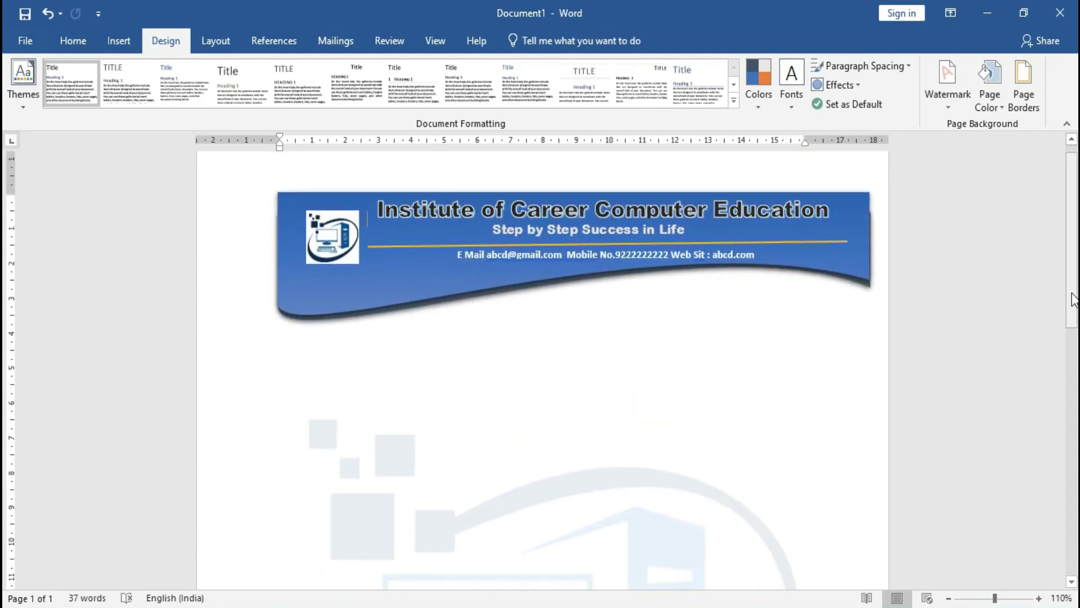